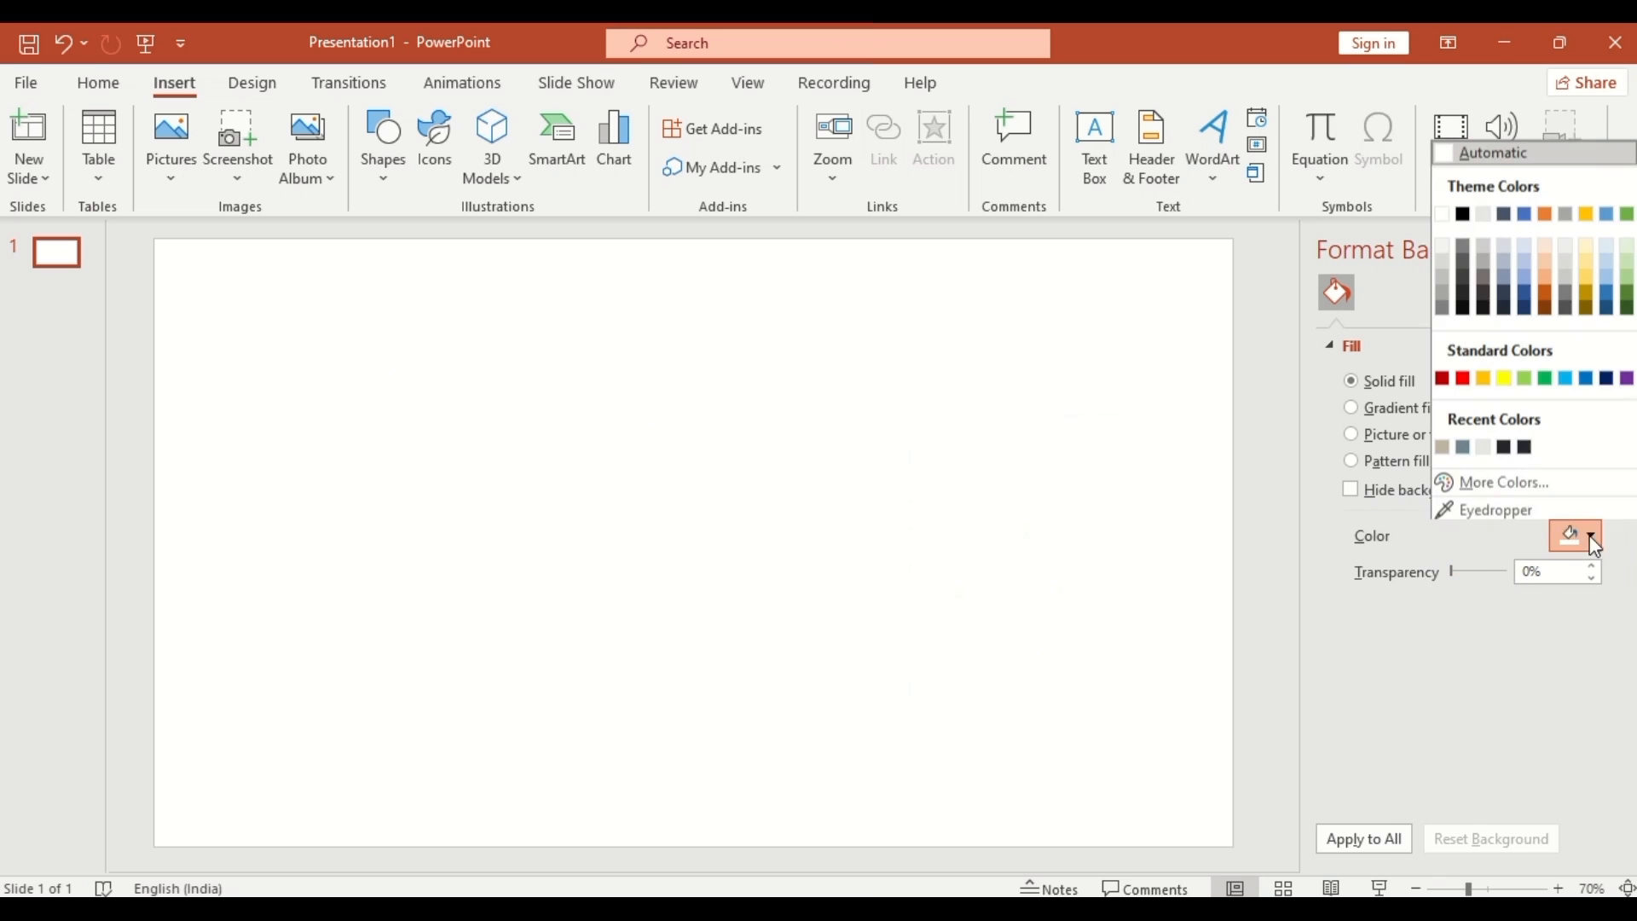
# Set the slide background to the recently used light grey solid fill and close the background formatting pane
pyautogui.click(1484, 442)
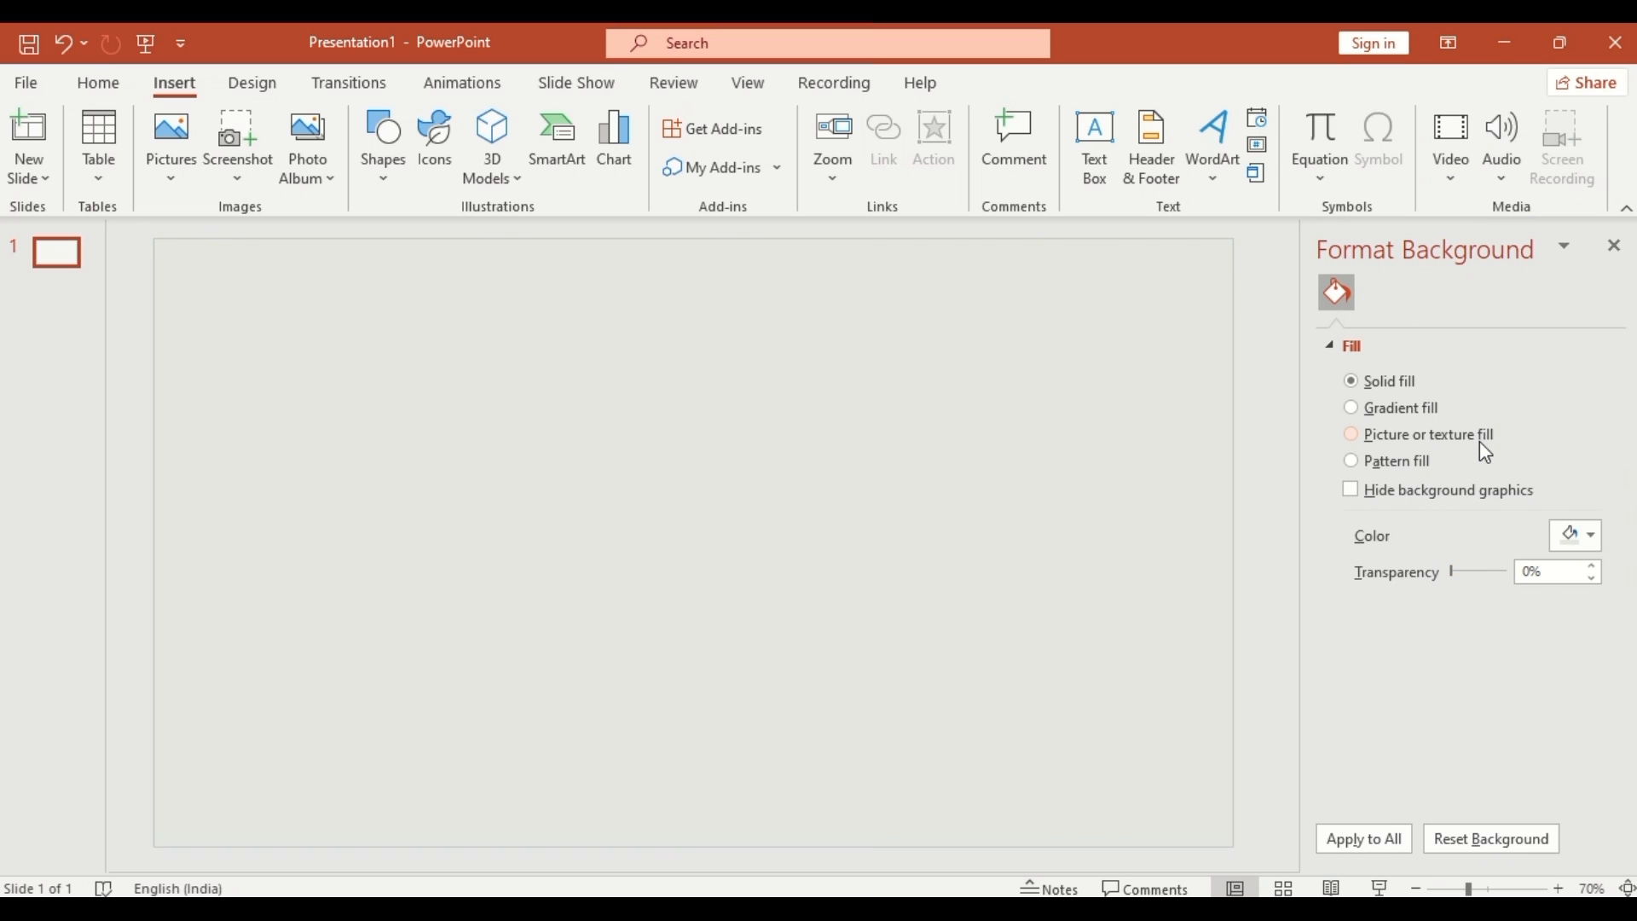
pyautogui.click(1613, 249)
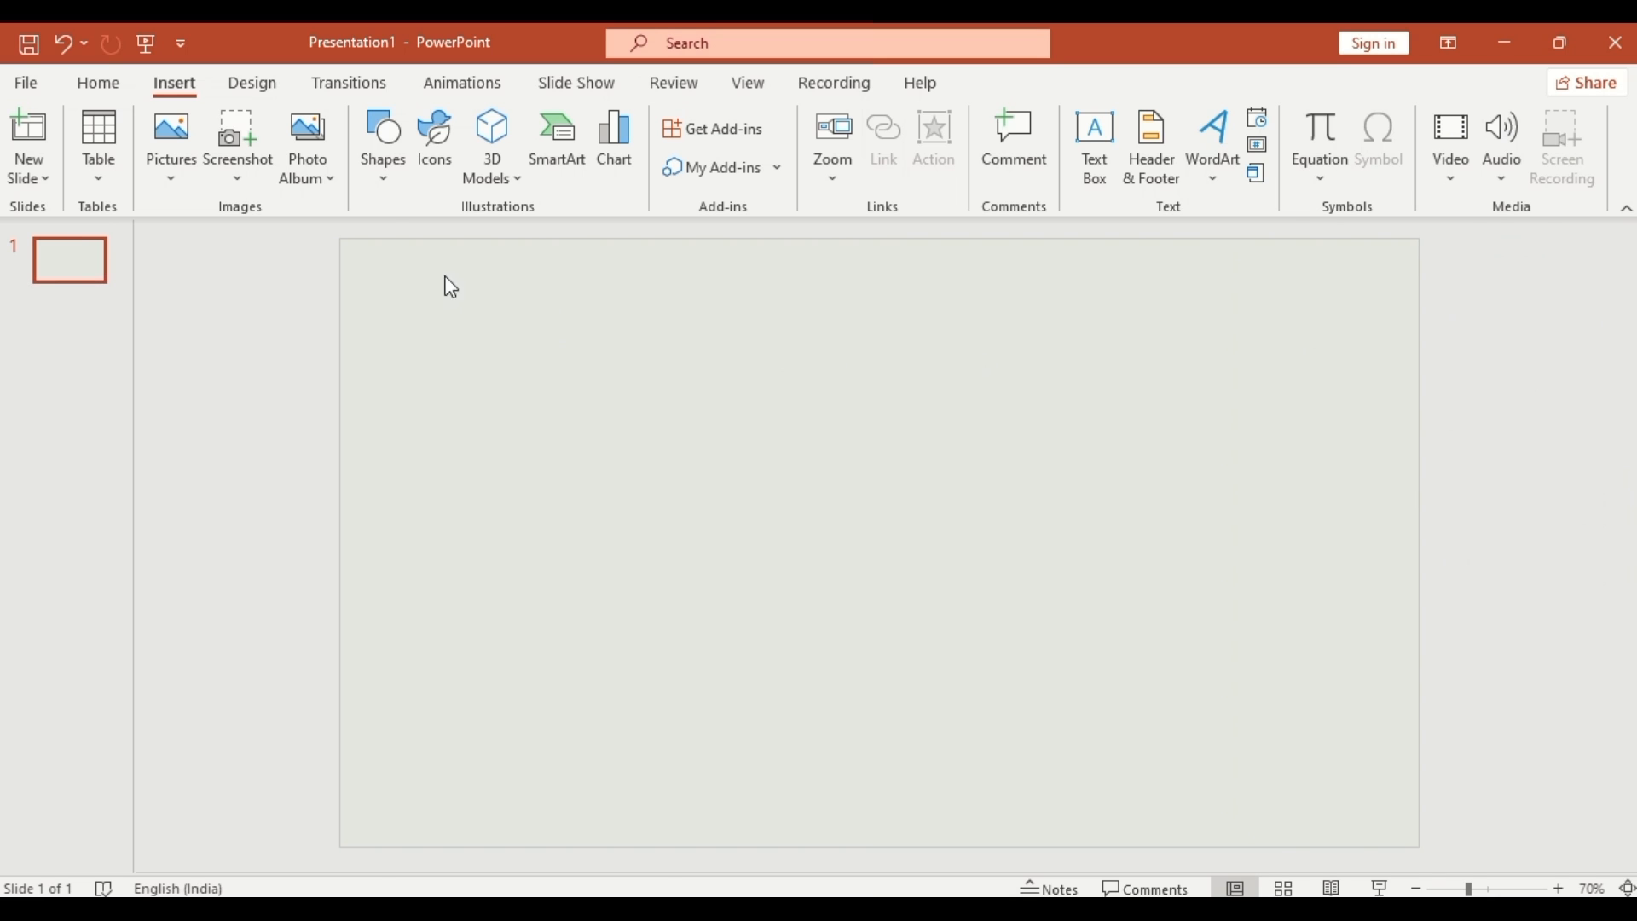
# Draw a right triangle about 7.5 by 7.5 cm on the slide and fill it with tan
pyautogui.click(384, 184)
pyautogui.click(394, 241)
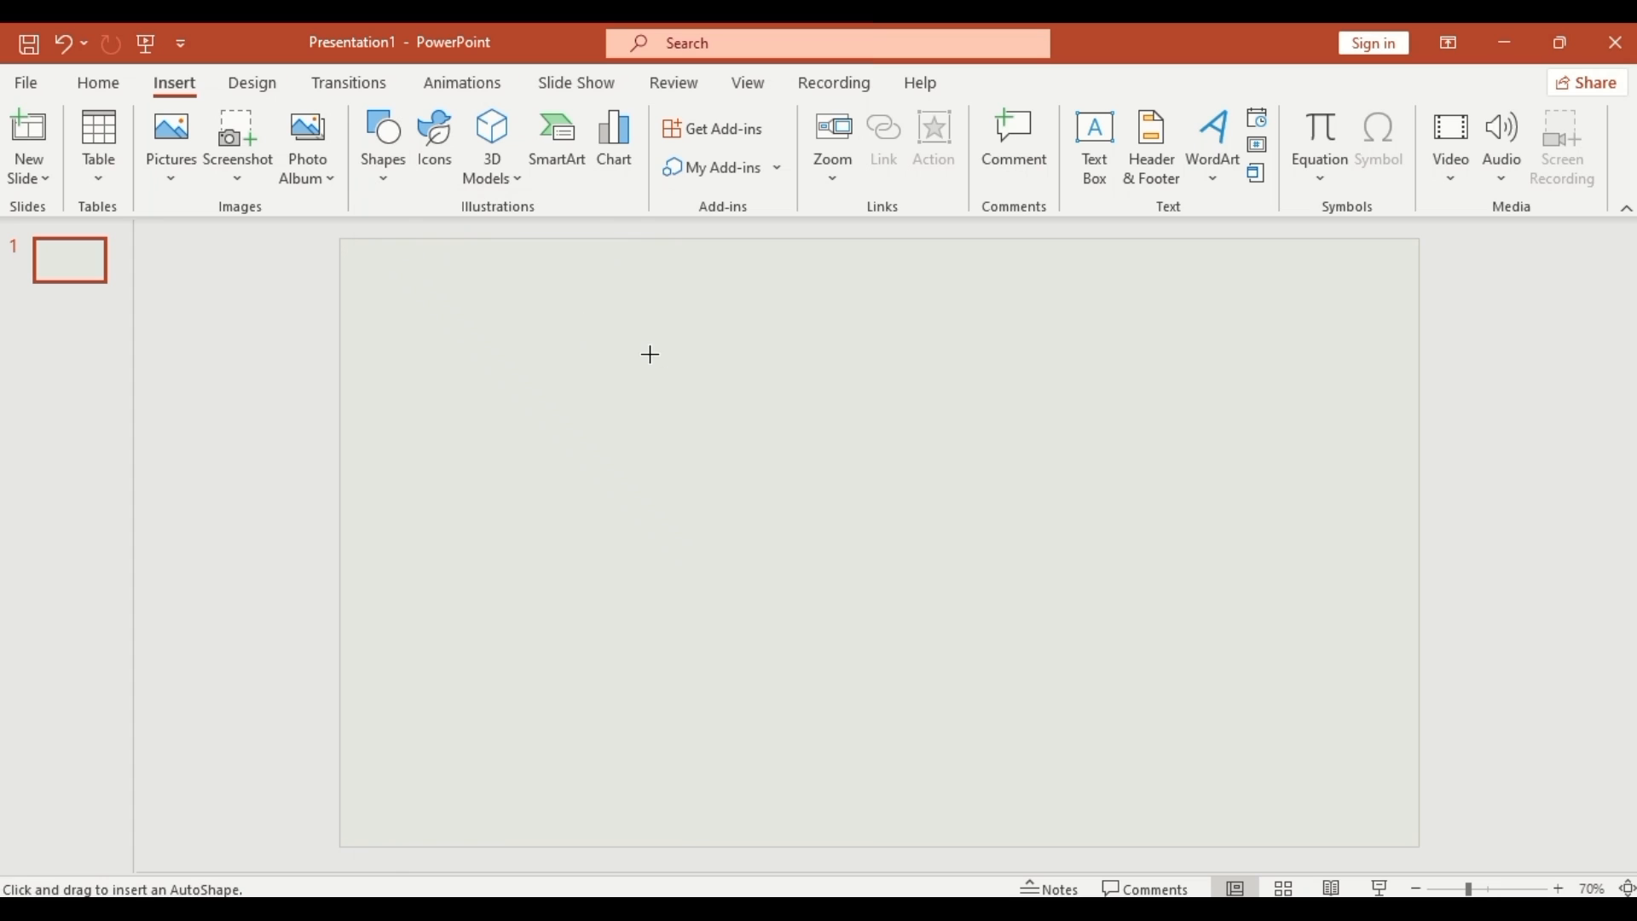
pyautogui.moveTo(651, 354); pyautogui.dragTo(889, 593)
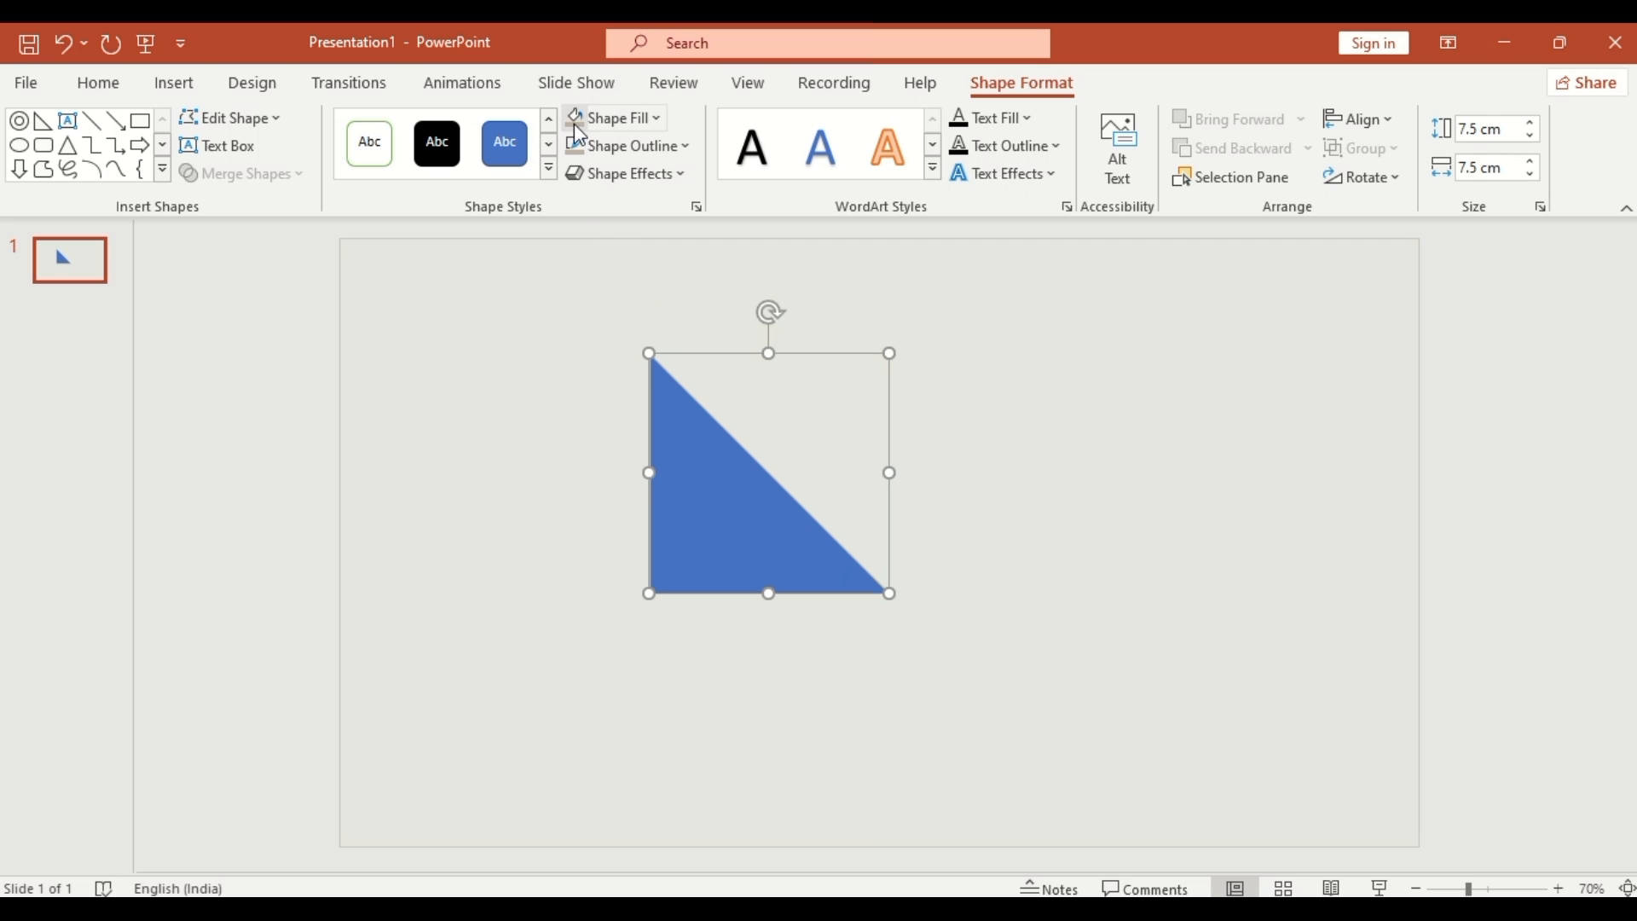
pyautogui.click(574, 121)
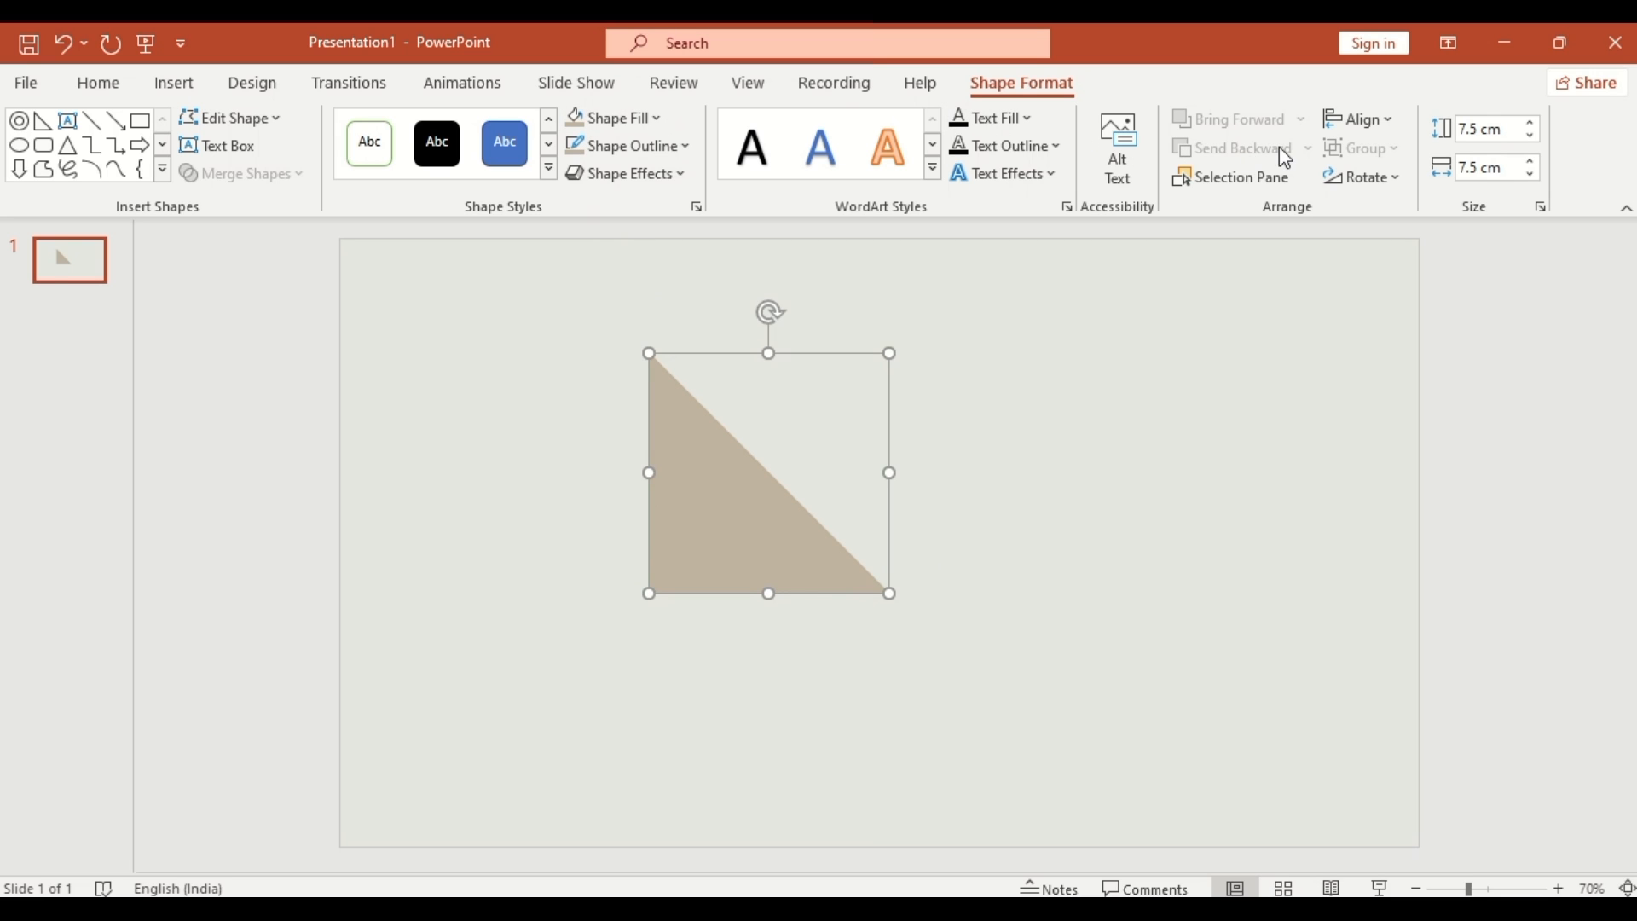
# Align the tan triangle to the slide's left and top edges and rotate it right 90°
pyautogui.click(1368, 122)
pyautogui.click(1392, 154)
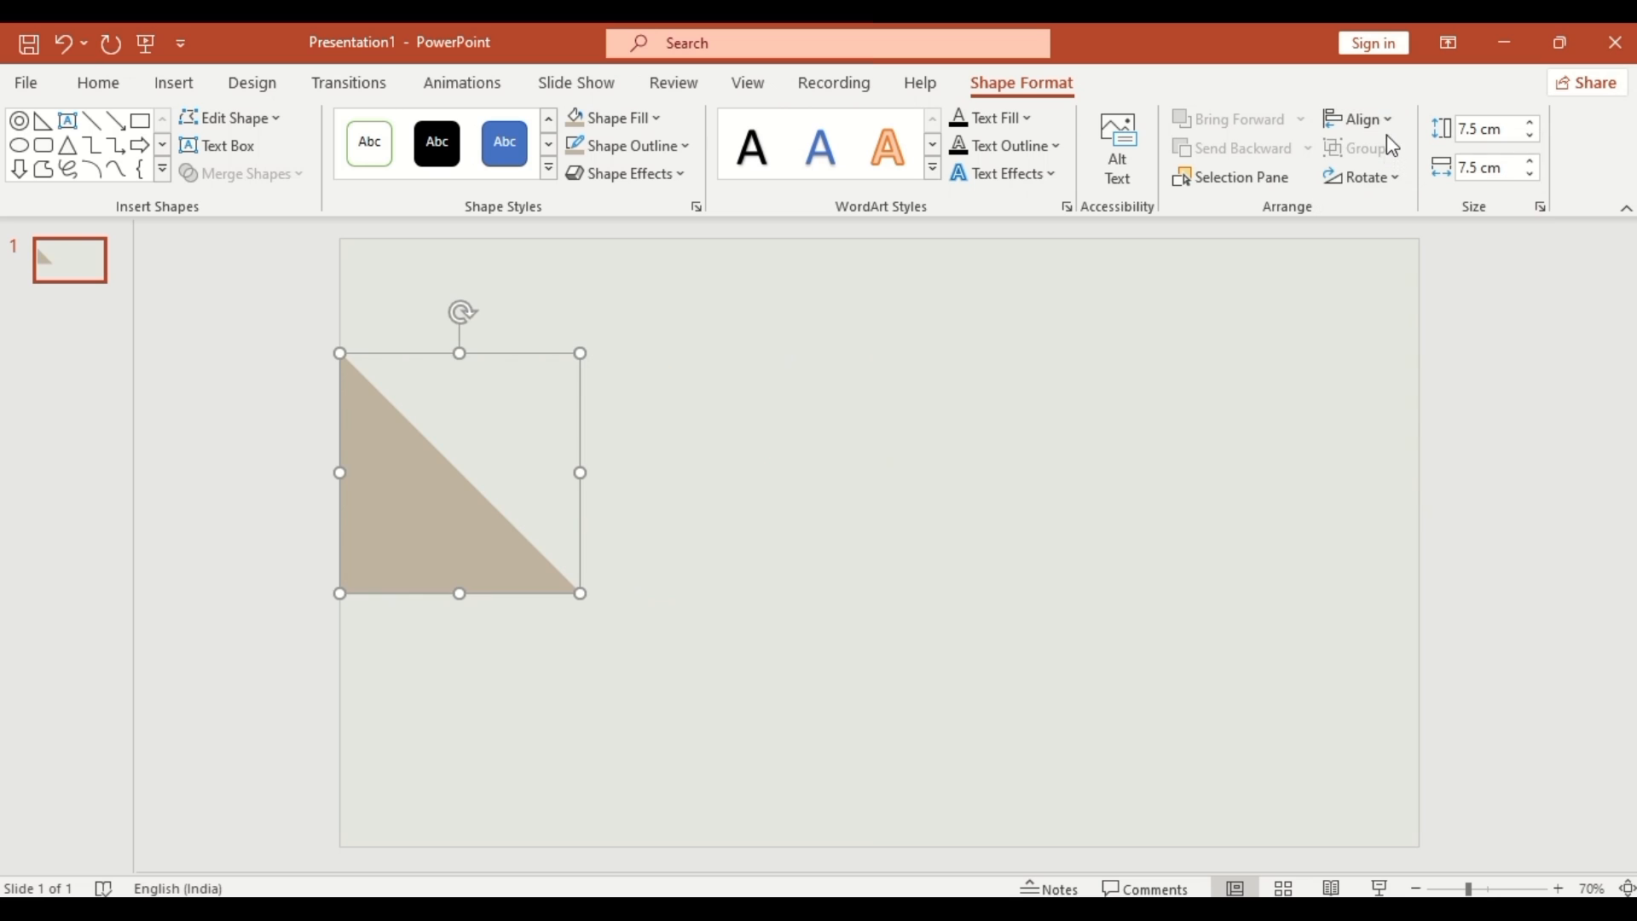
pyautogui.click(1380, 121)
pyautogui.click(1398, 258)
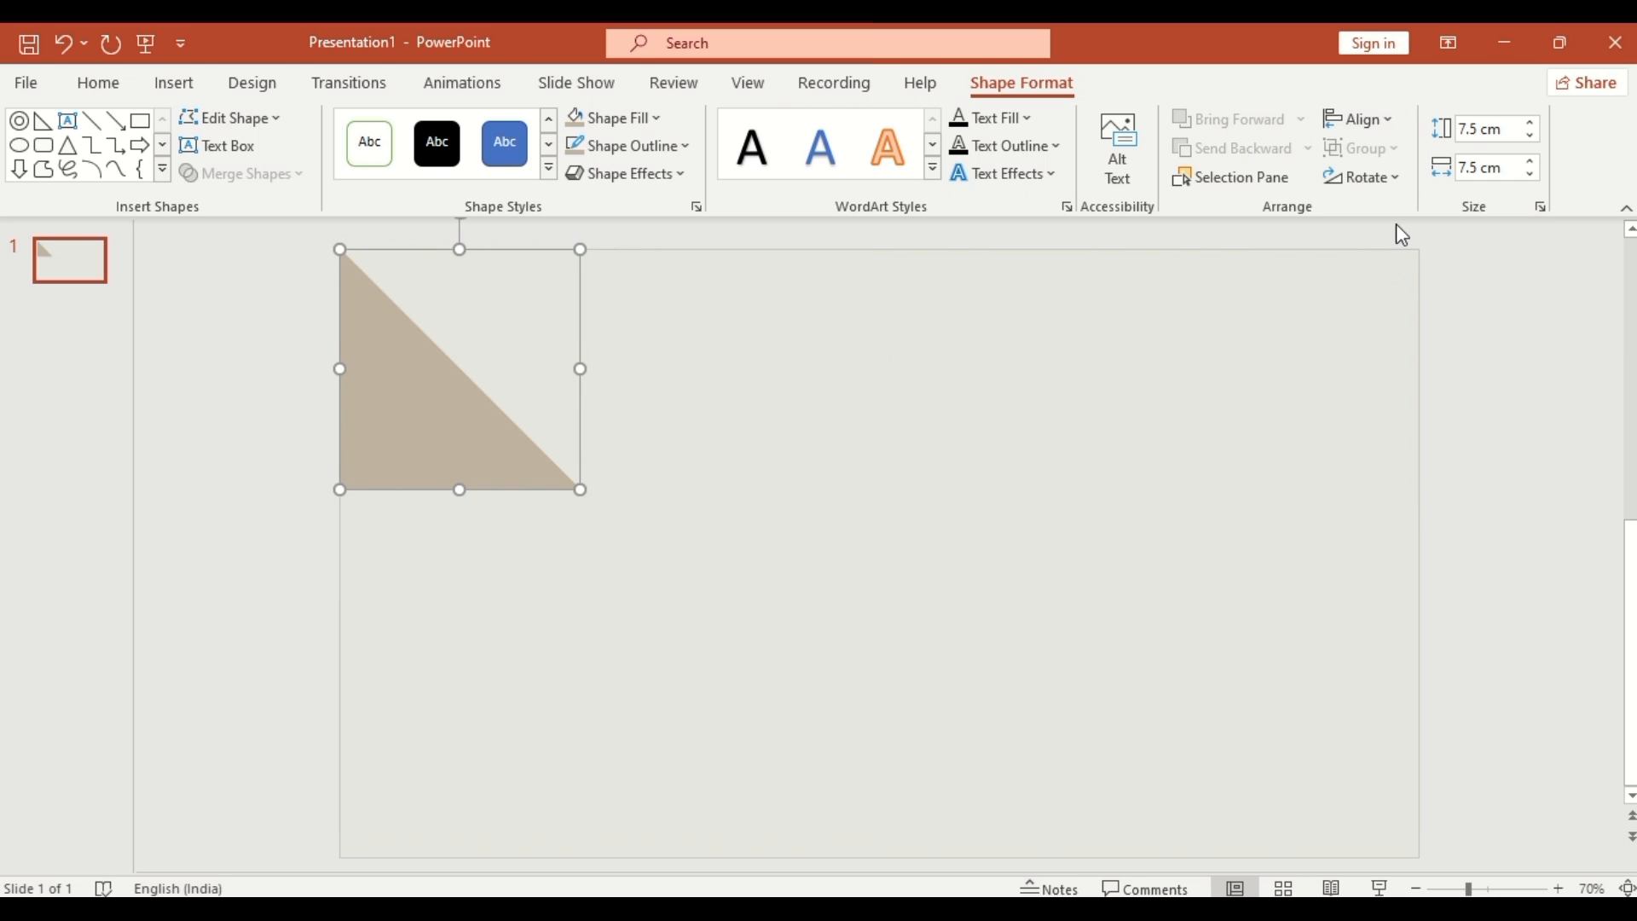
pyautogui.click(1399, 177)
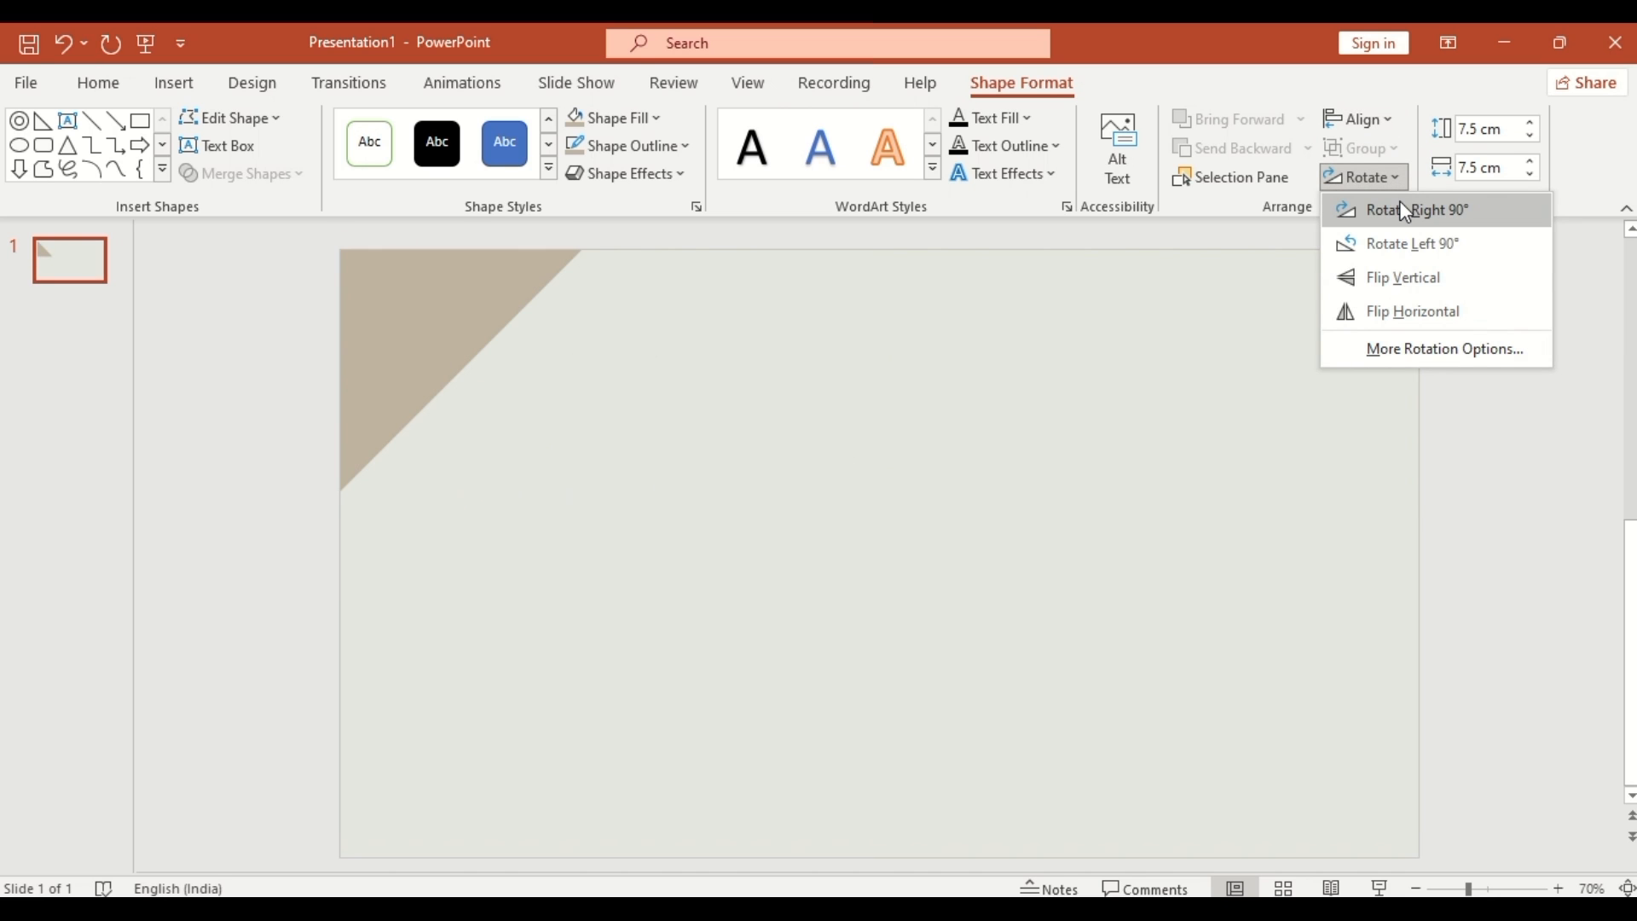
pyautogui.click(1405, 213)
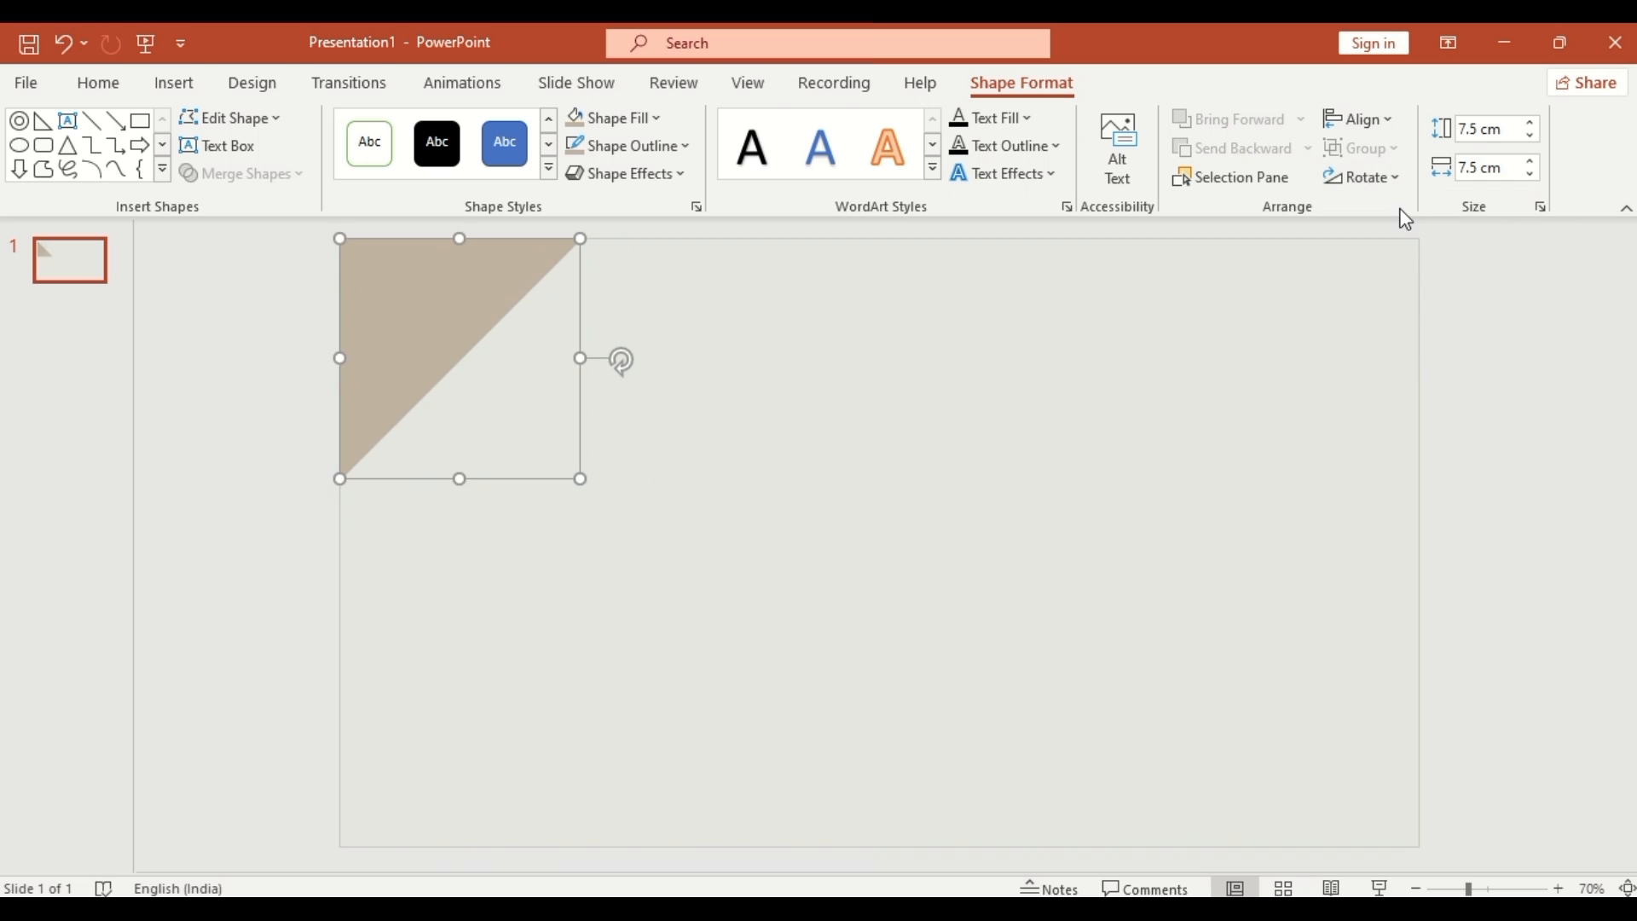
# Duplicate the corner triangle and align the copy to the slide's right and bottom edges
pyautogui.moveTo(434, 317); pyautogui.dragTo(1010, 365)
pyautogui.click(1382, 119)
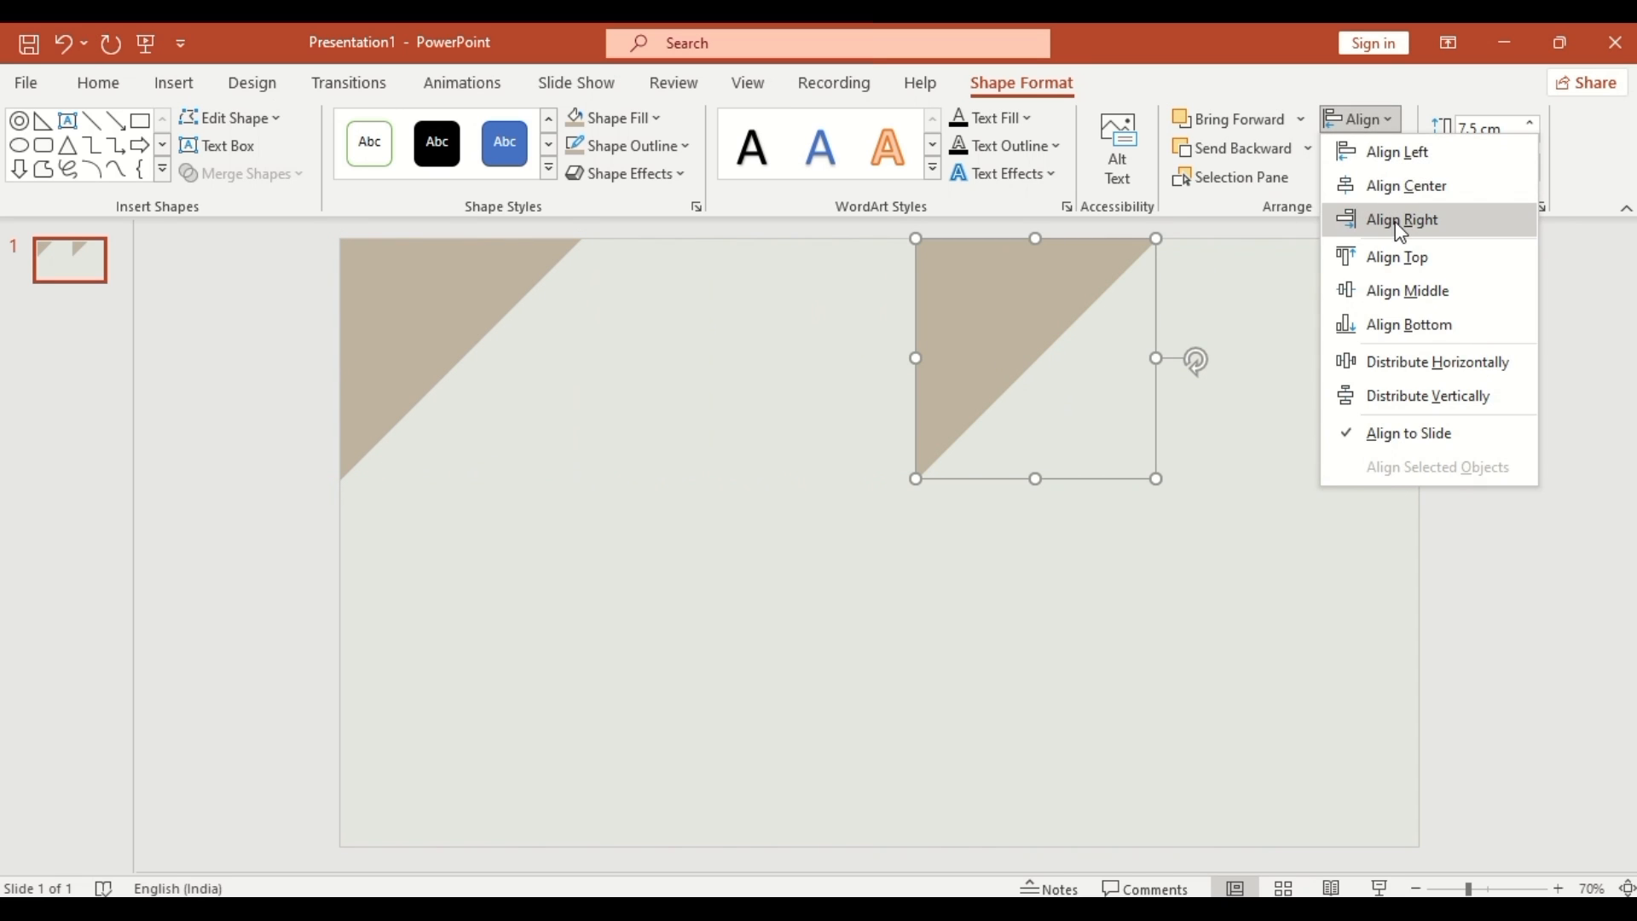
pyautogui.click(1398, 219)
pyautogui.click(1388, 123)
pyautogui.click(1392, 325)
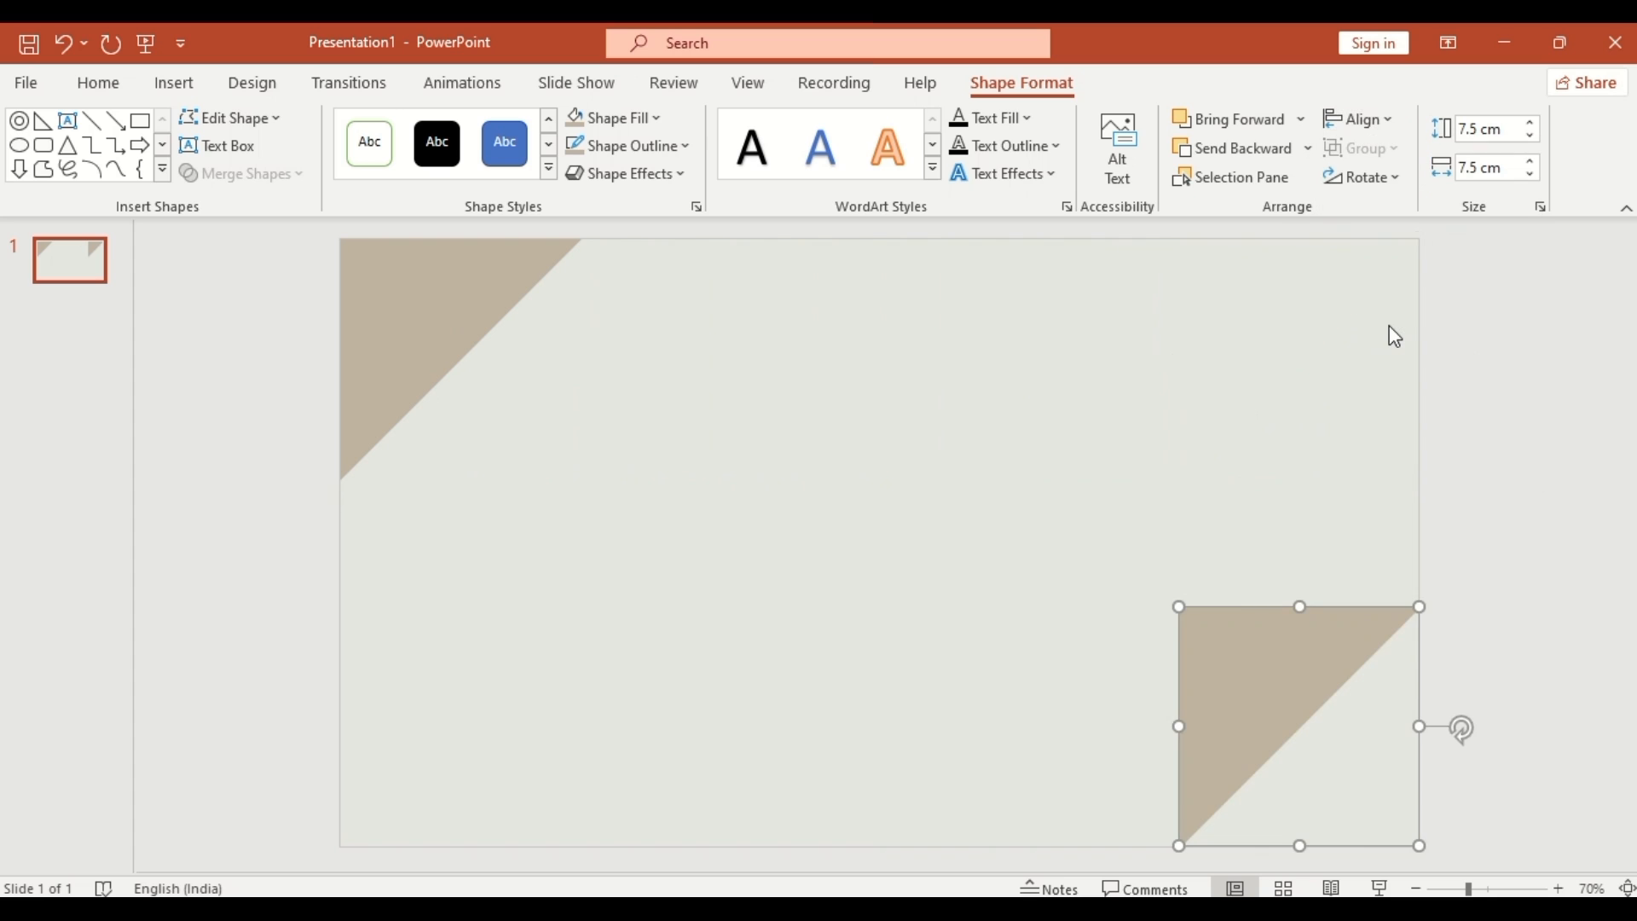
# Flip the lower-right triangle vertically and horizontally so its right angle sits in the slide corner
pyautogui.click(1397, 179)
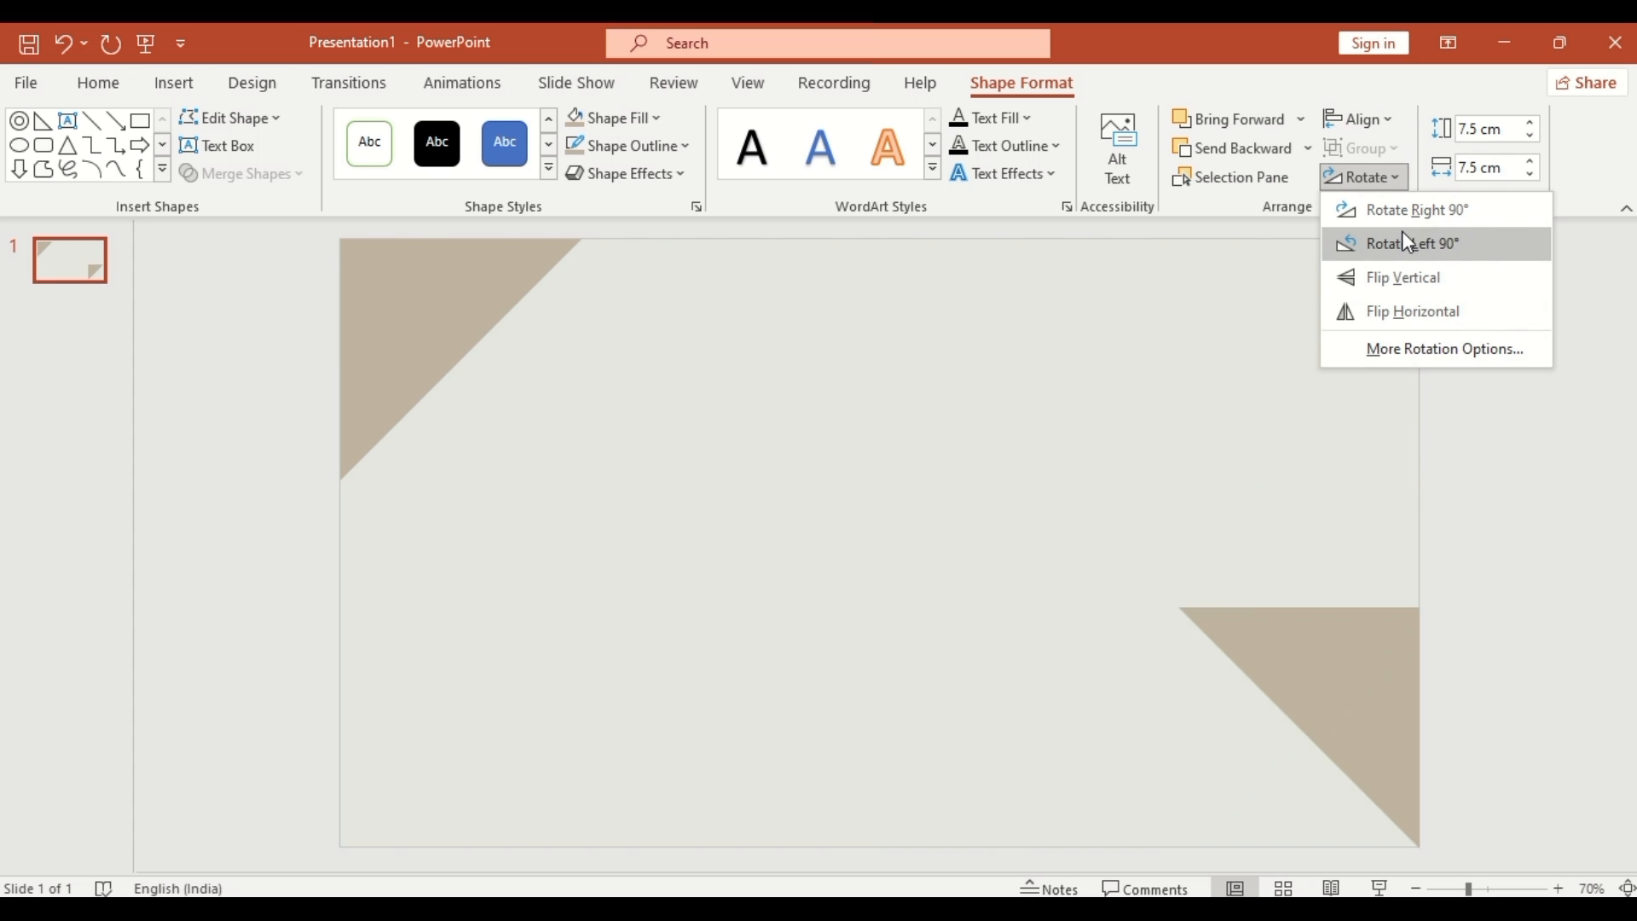
pyautogui.click(1407, 281)
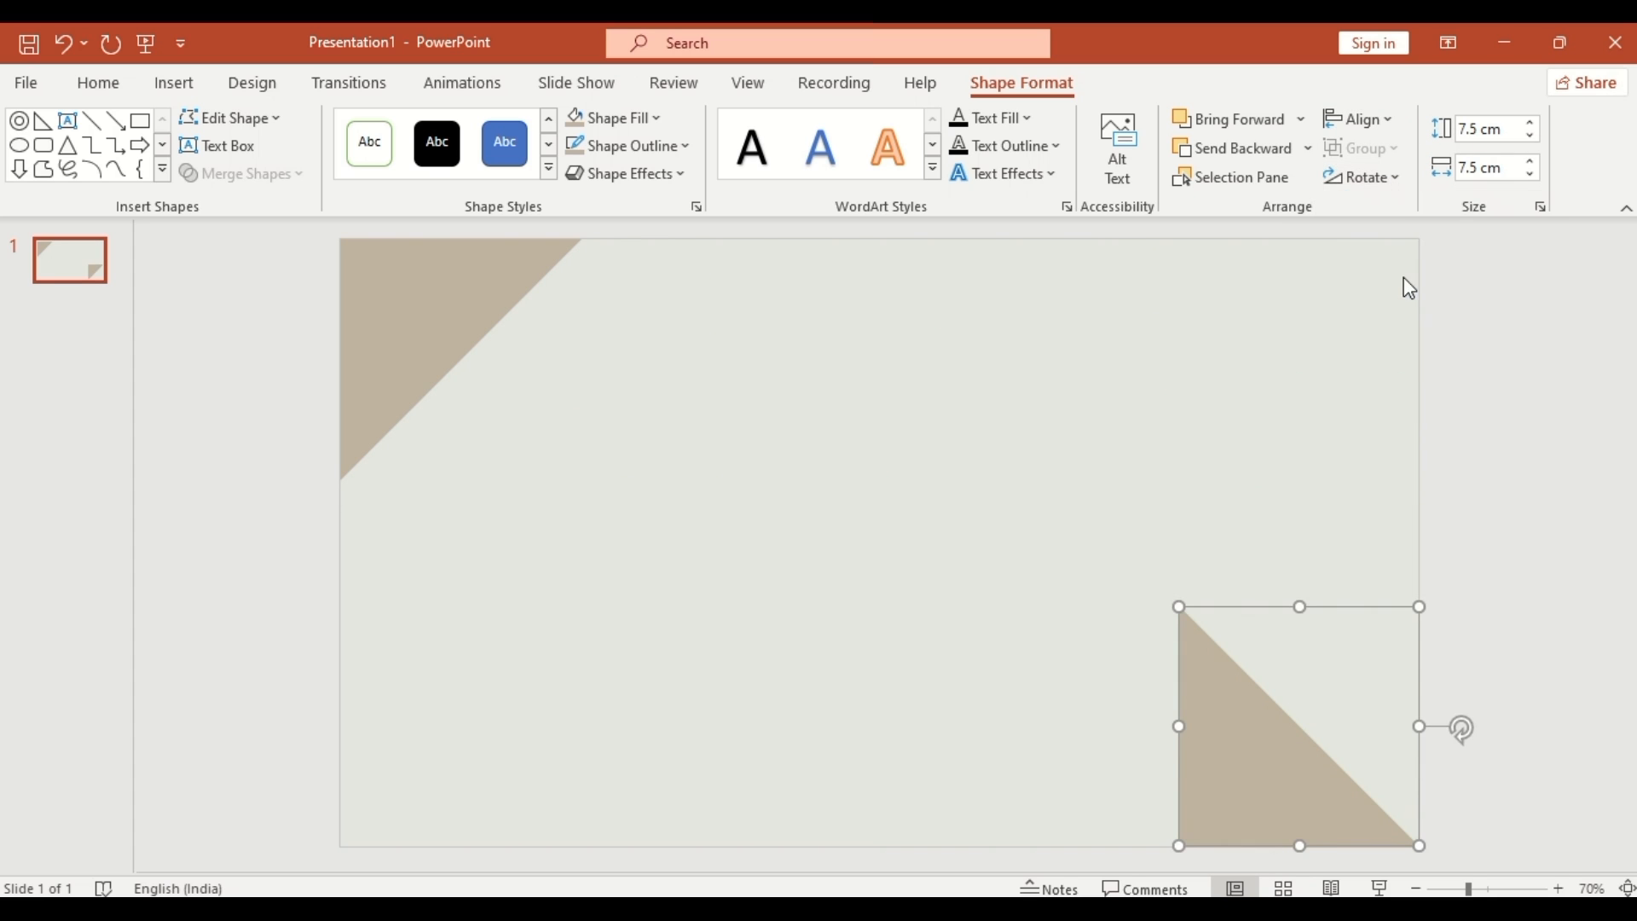
pyautogui.click(1395, 179)
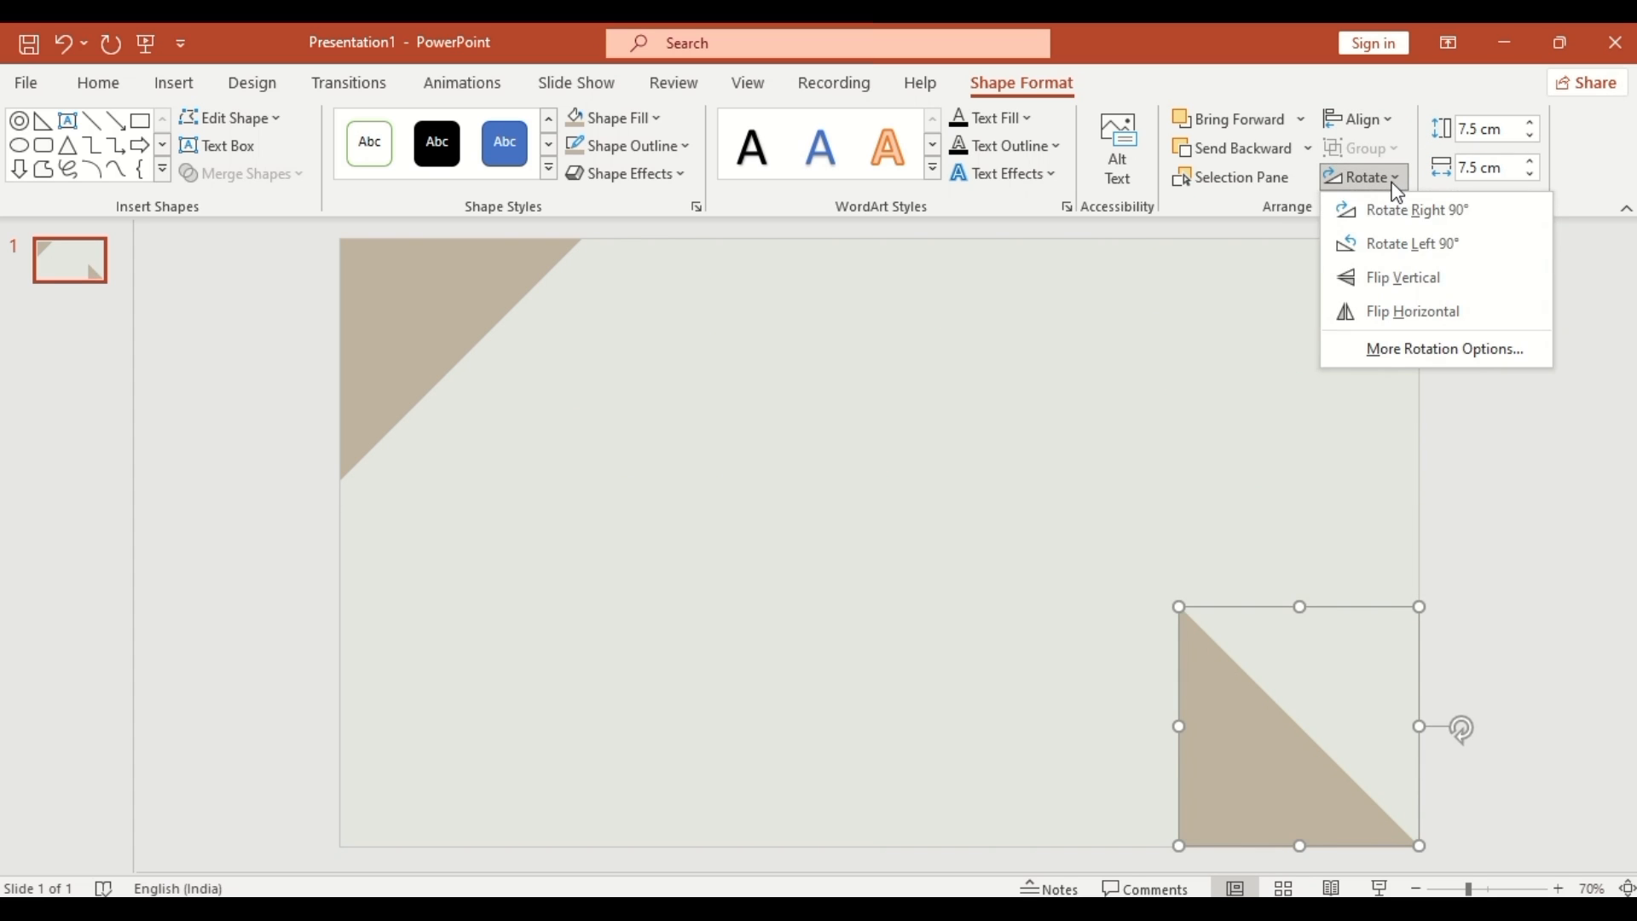
pyautogui.click(1400, 311)
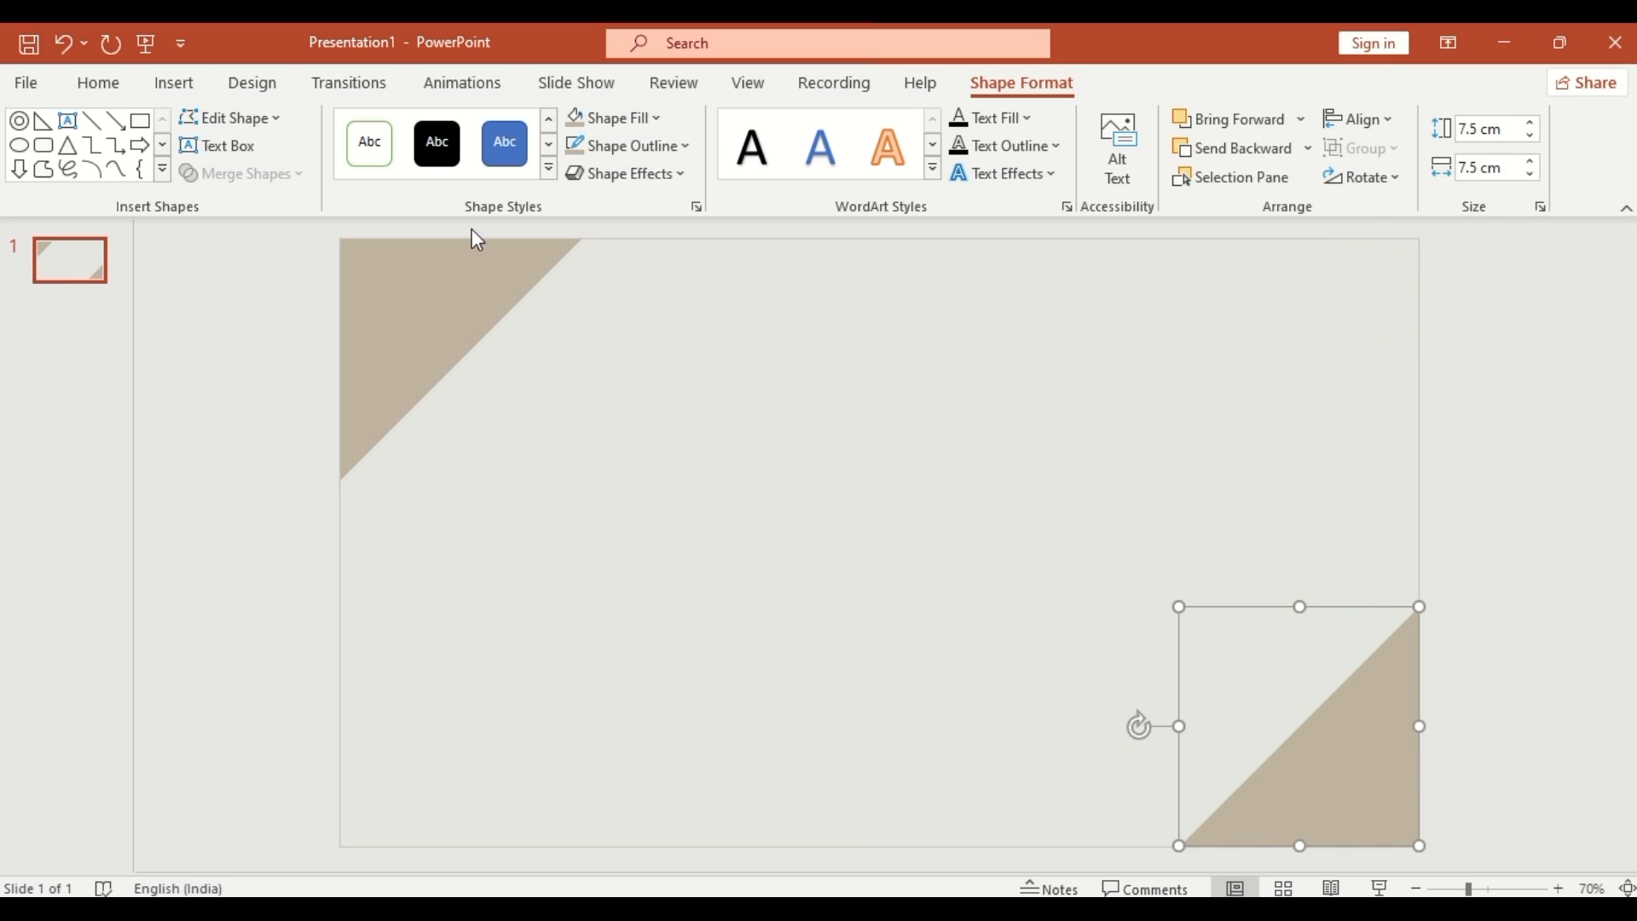
# Draw a donut about 5.5 cm across in the slide's upper middle, without an outline, and fill it blue-grey
pyautogui.click(20, 122)
pyautogui.moveTo(727, 334); pyautogui.dragTo(903, 510)
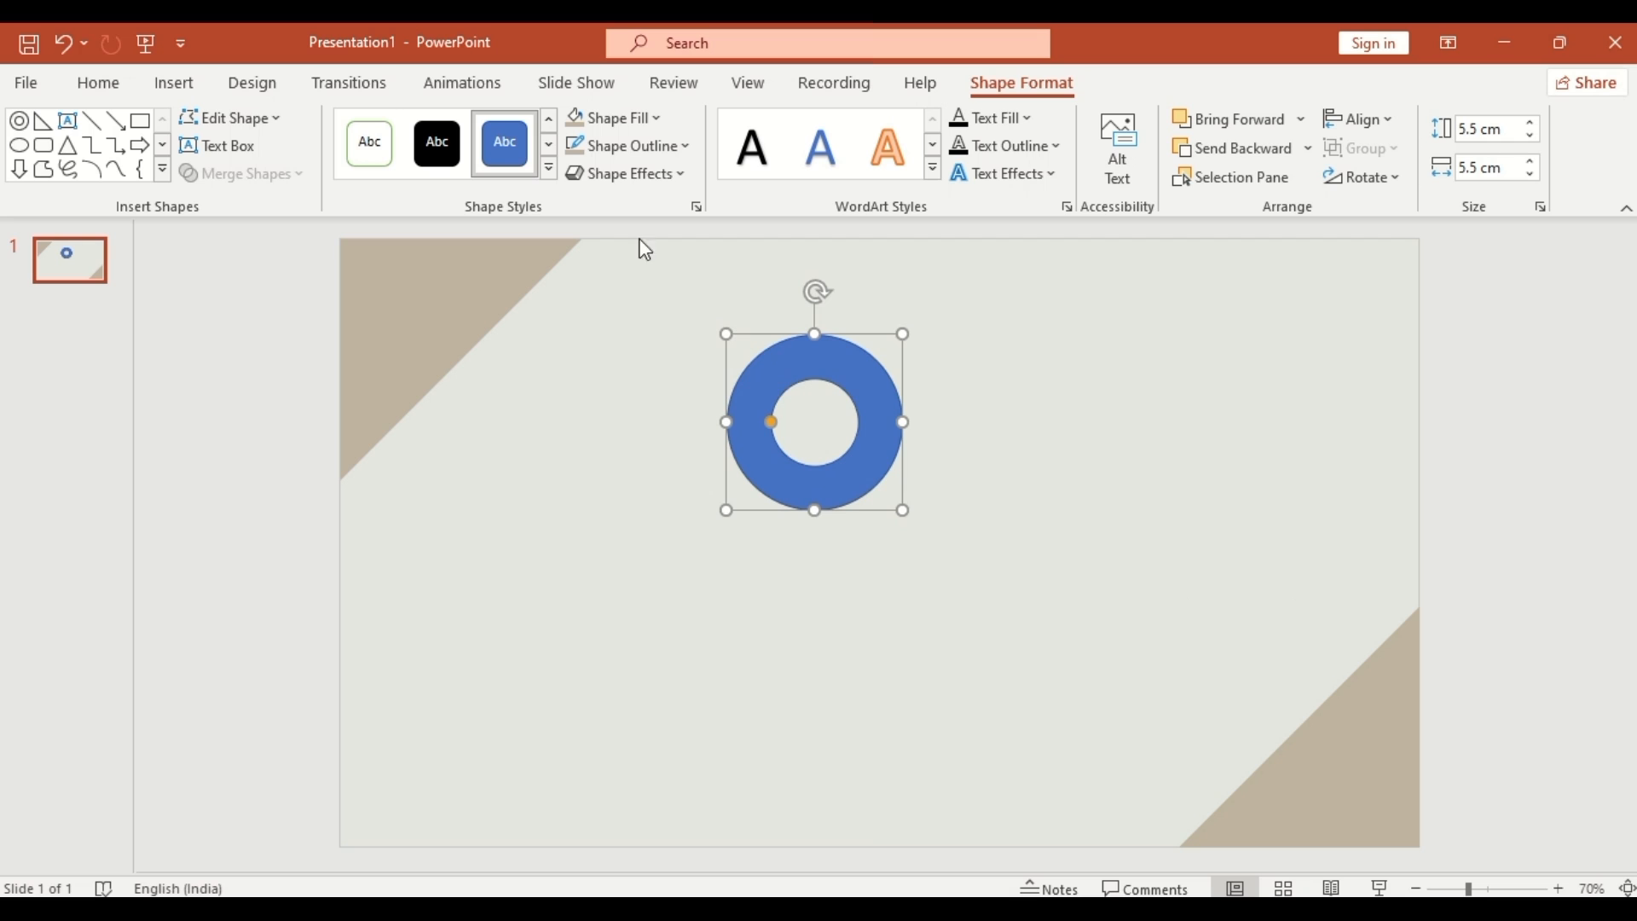
pyautogui.hotkey('ctrl', 'z')
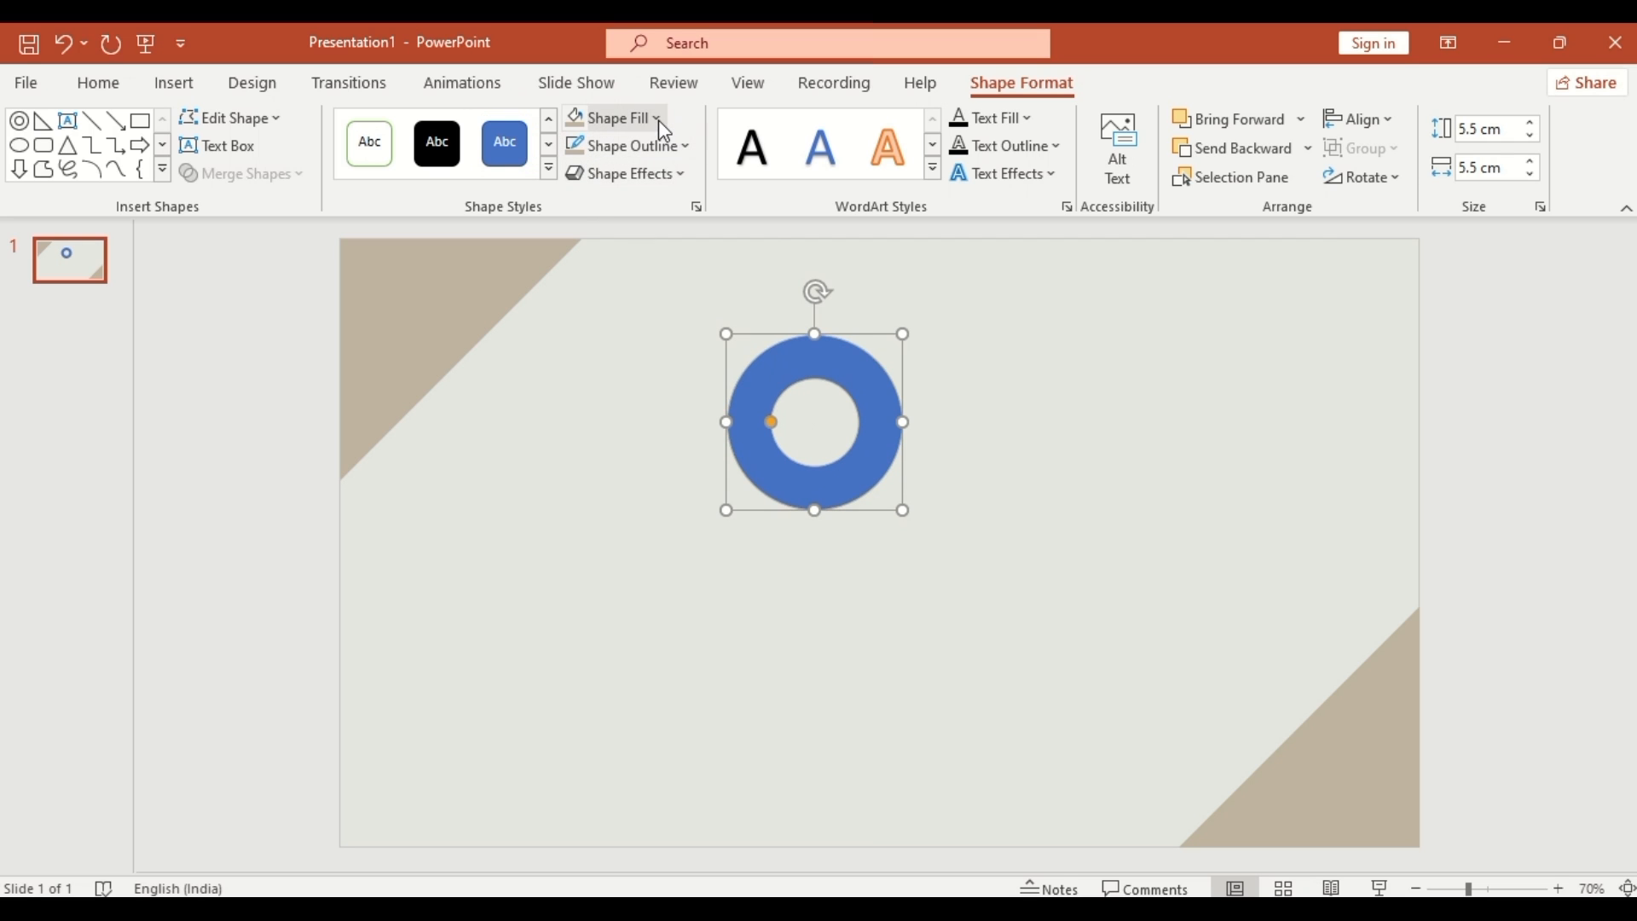
pyautogui.click(658, 120)
pyautogui.click(615, 412)
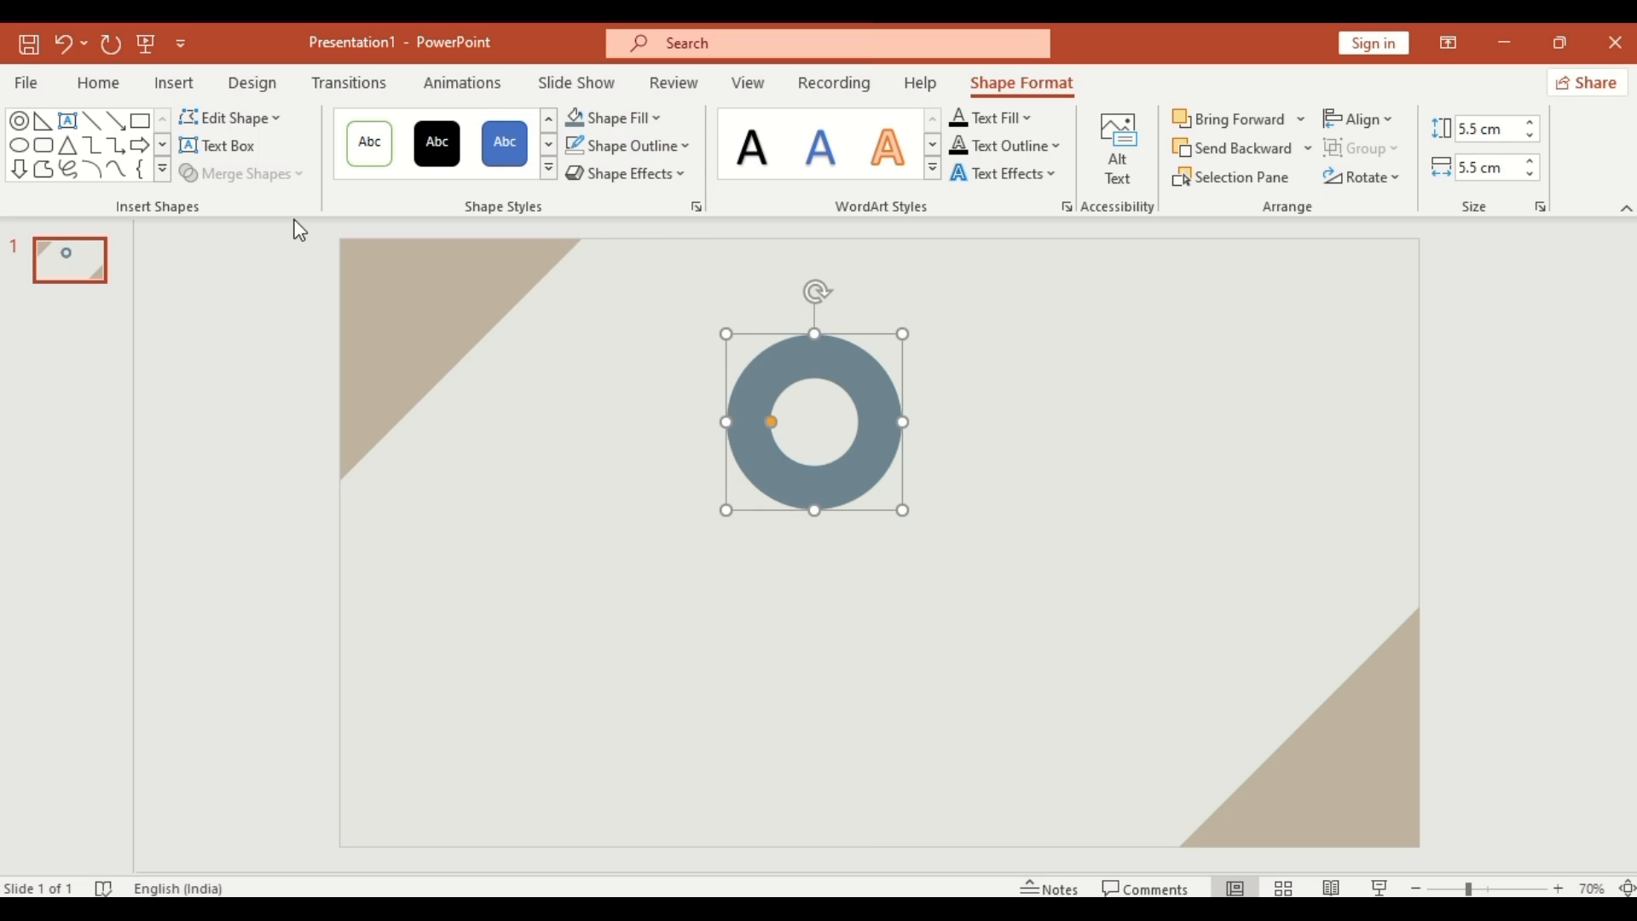
# Cover the donut's lower half with a rectangle about 7.5 by 3.84 cm and subtract it from the donut
pyautogui.click(139, 123)
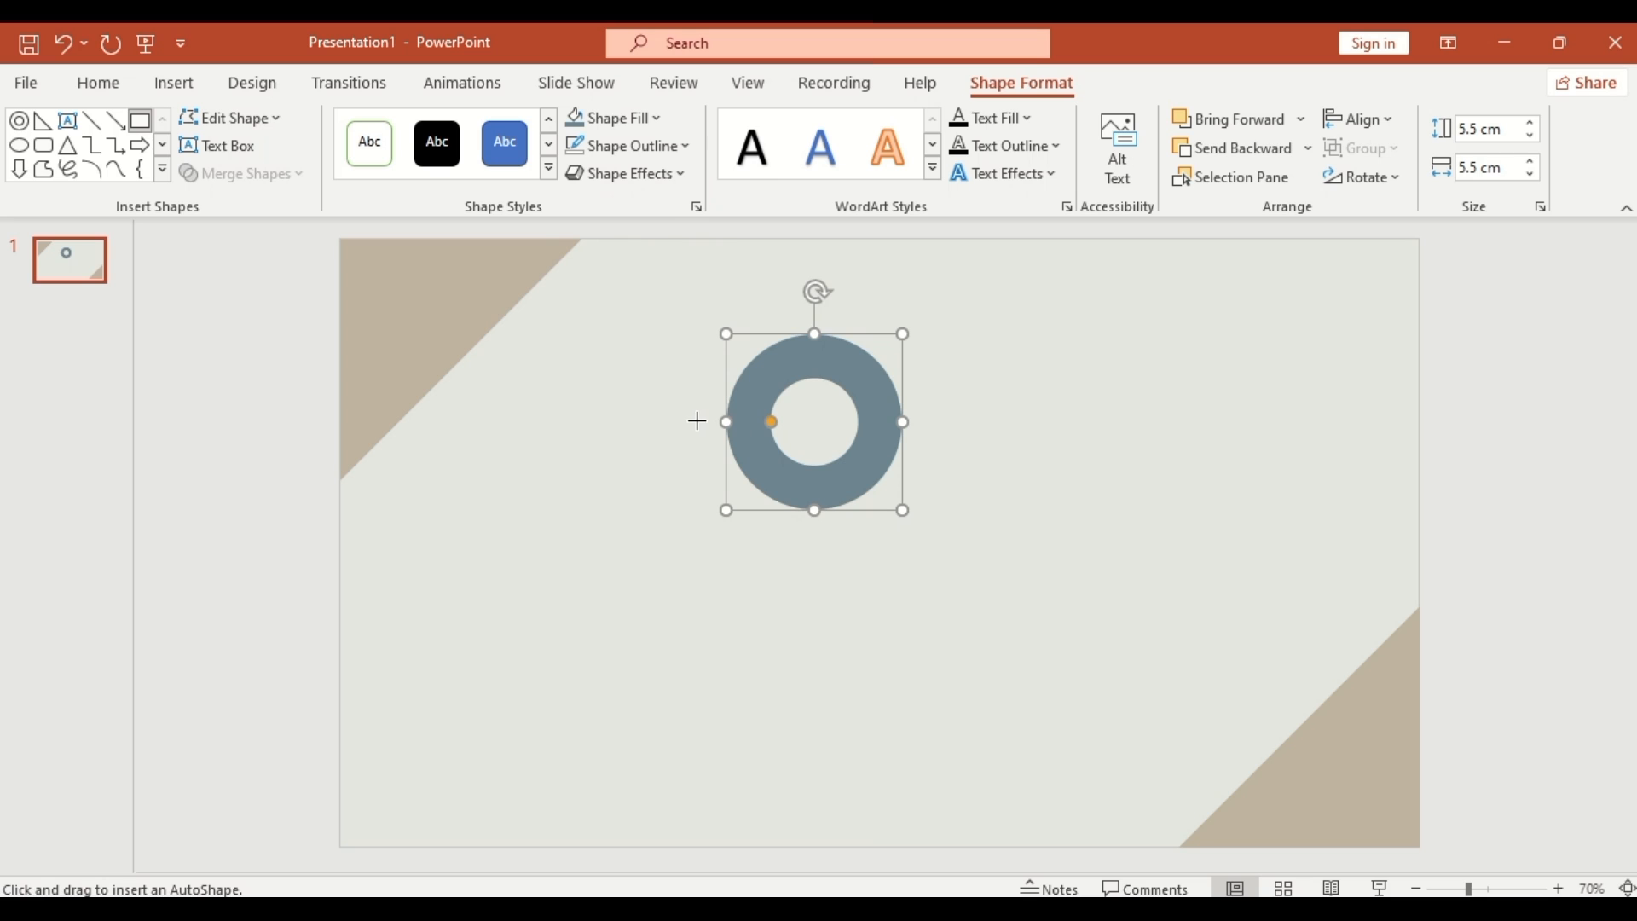
pyautogui.moveTo(697, 420); pyautogui.dragTo(937, 547)
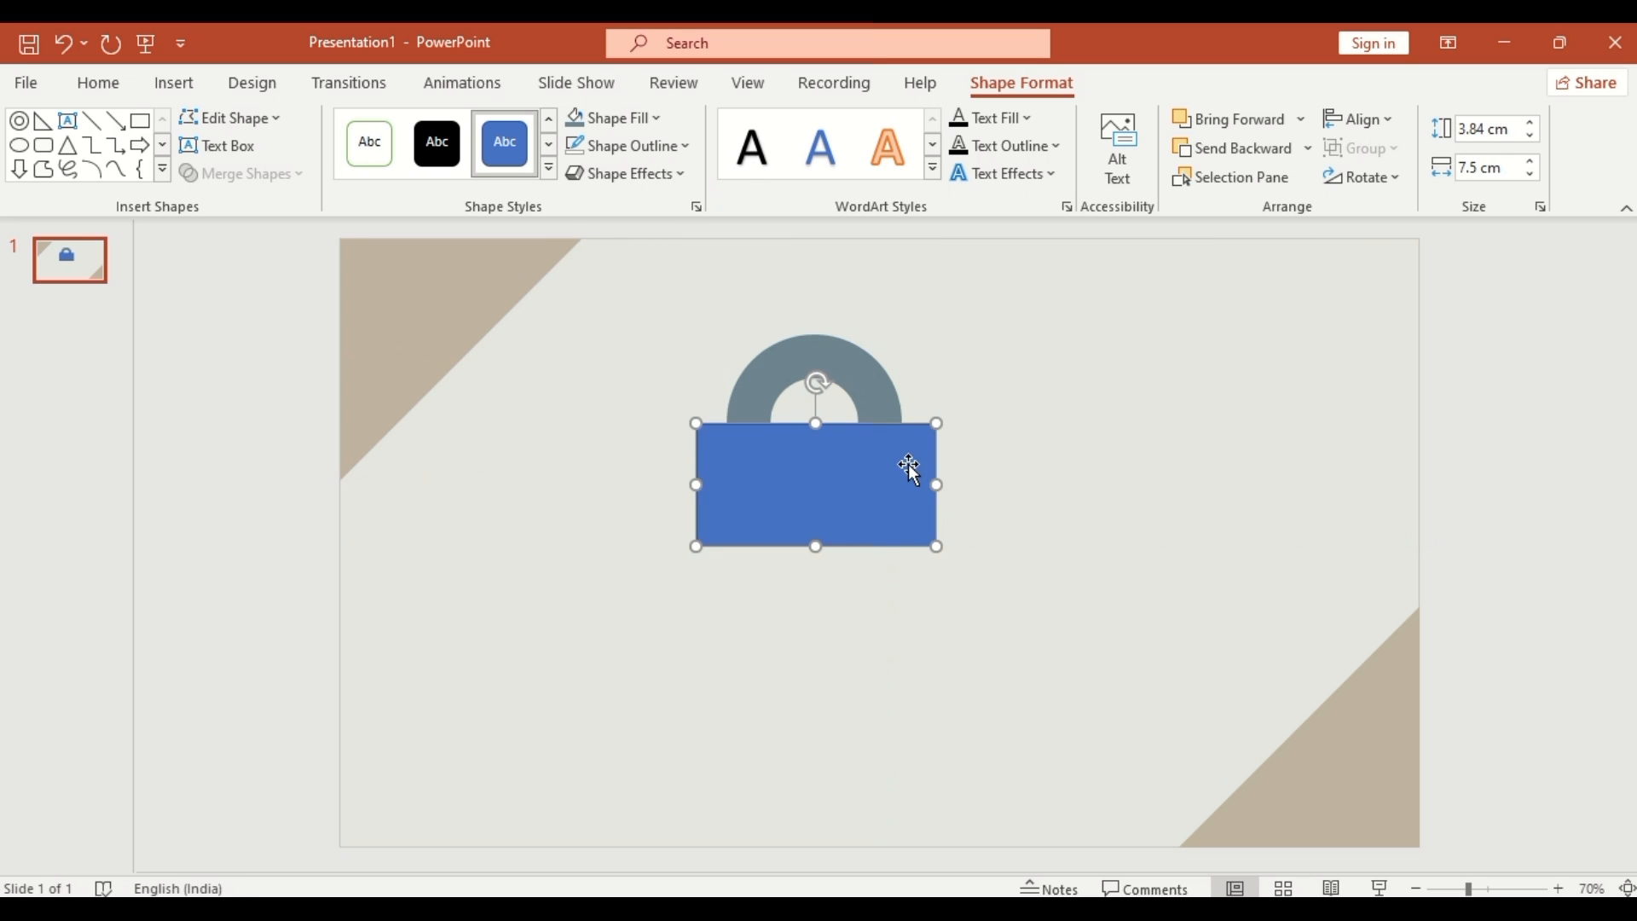
pyautogui.click(865, 381)
pyautogui.keyDown('shift'); pyautogui.click(723, 477); pyautogui.keyUp('shift')
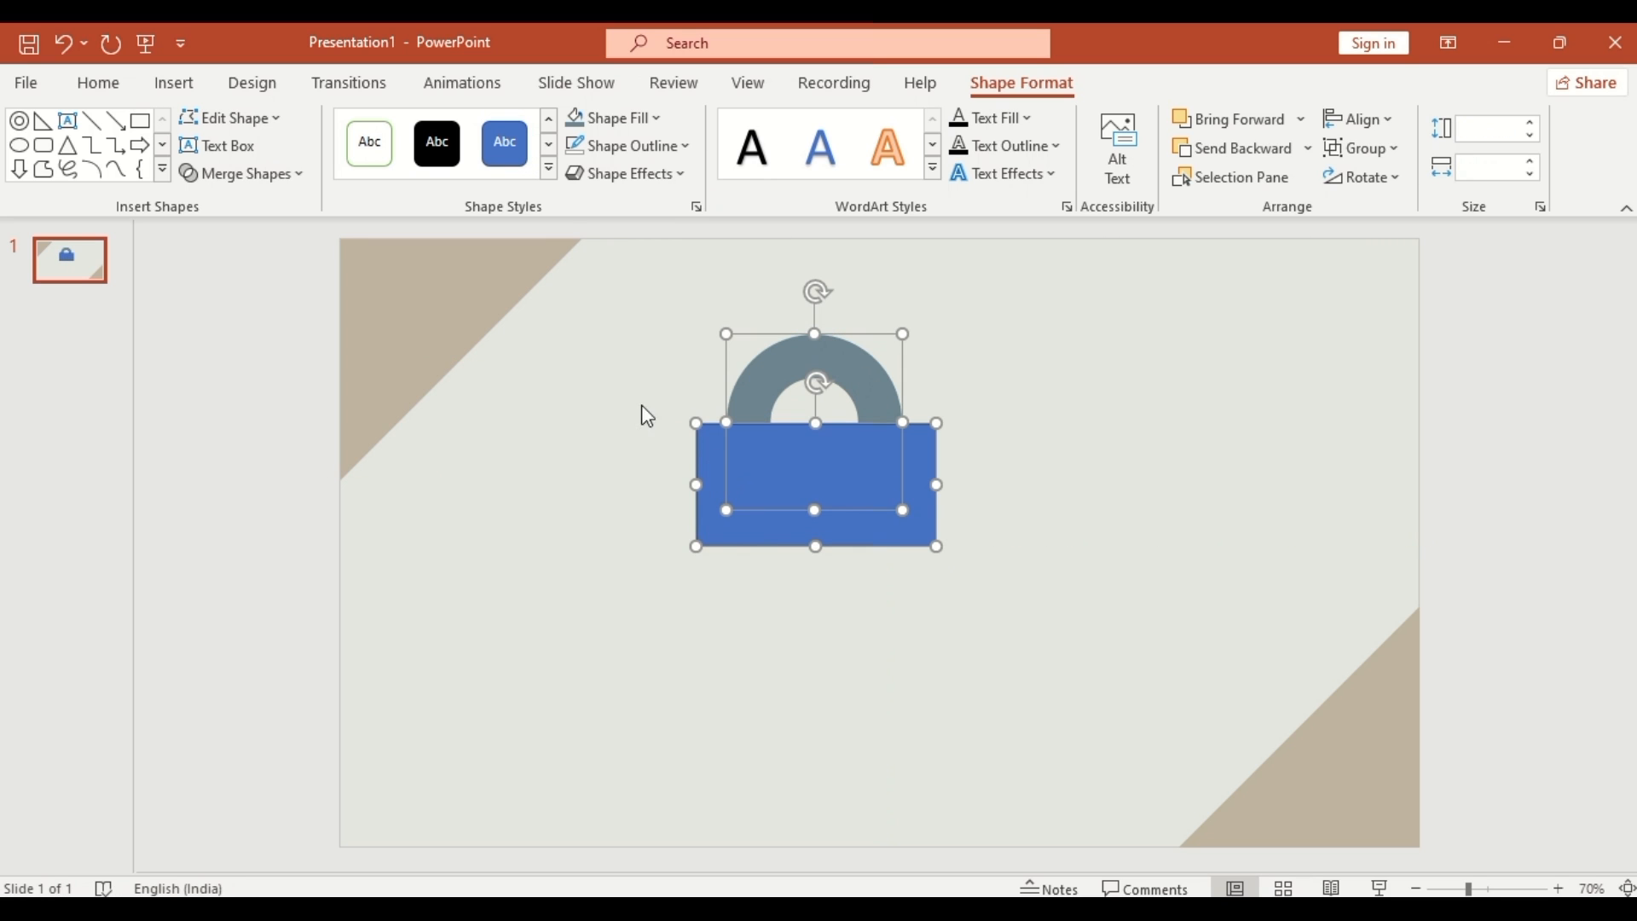
pyautogui.click(255, 174)
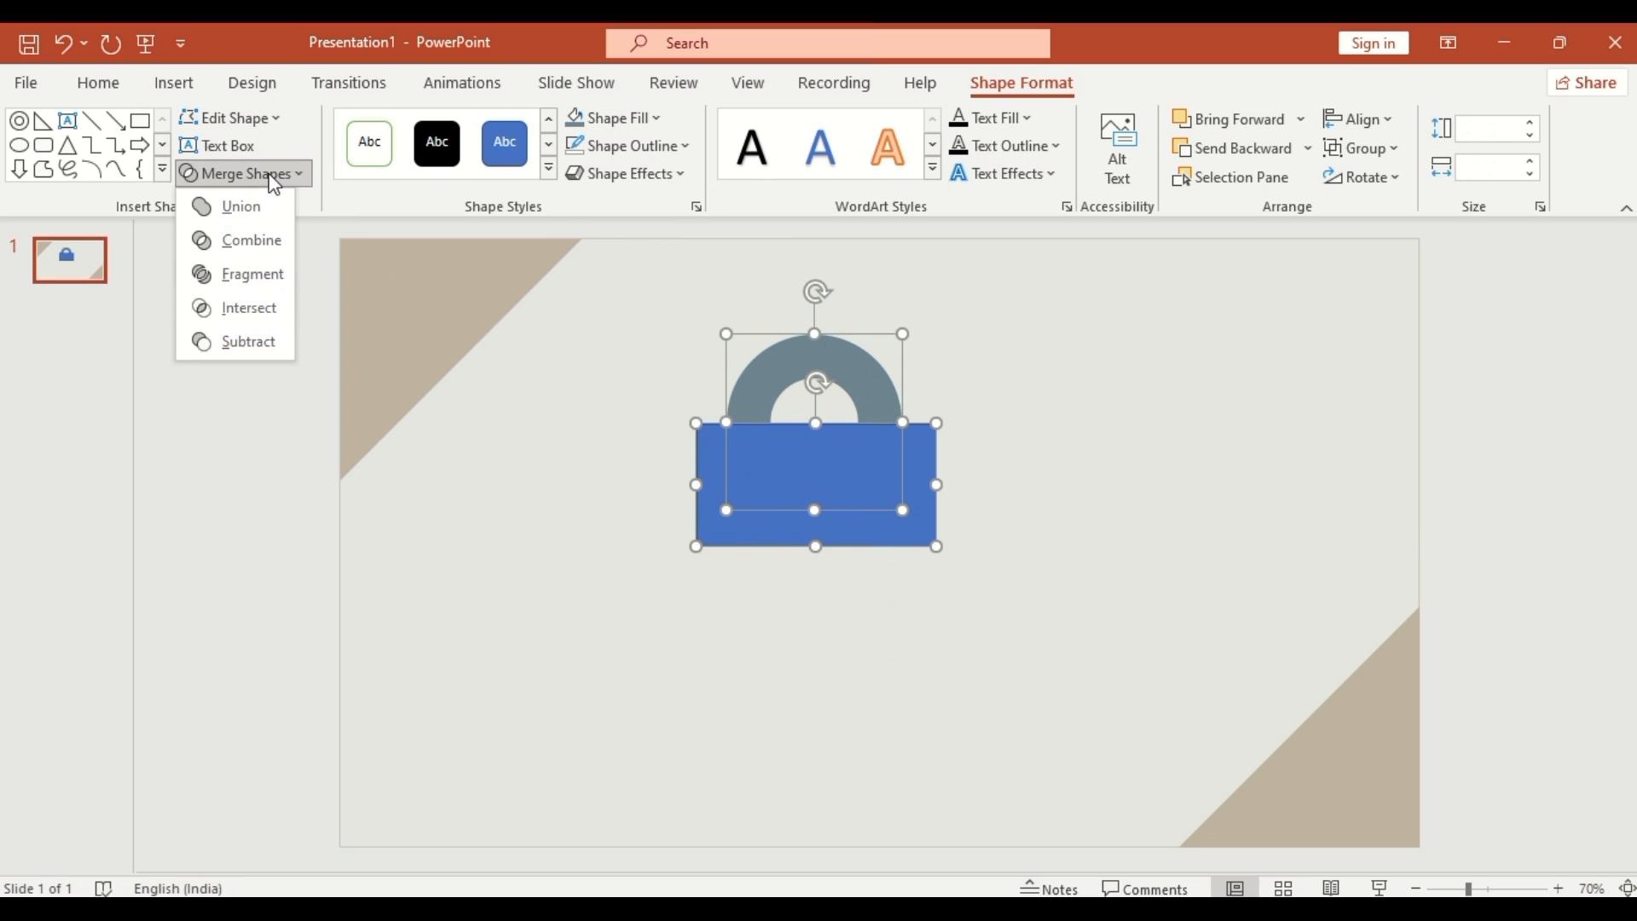
pyautogui.click(256, 341)
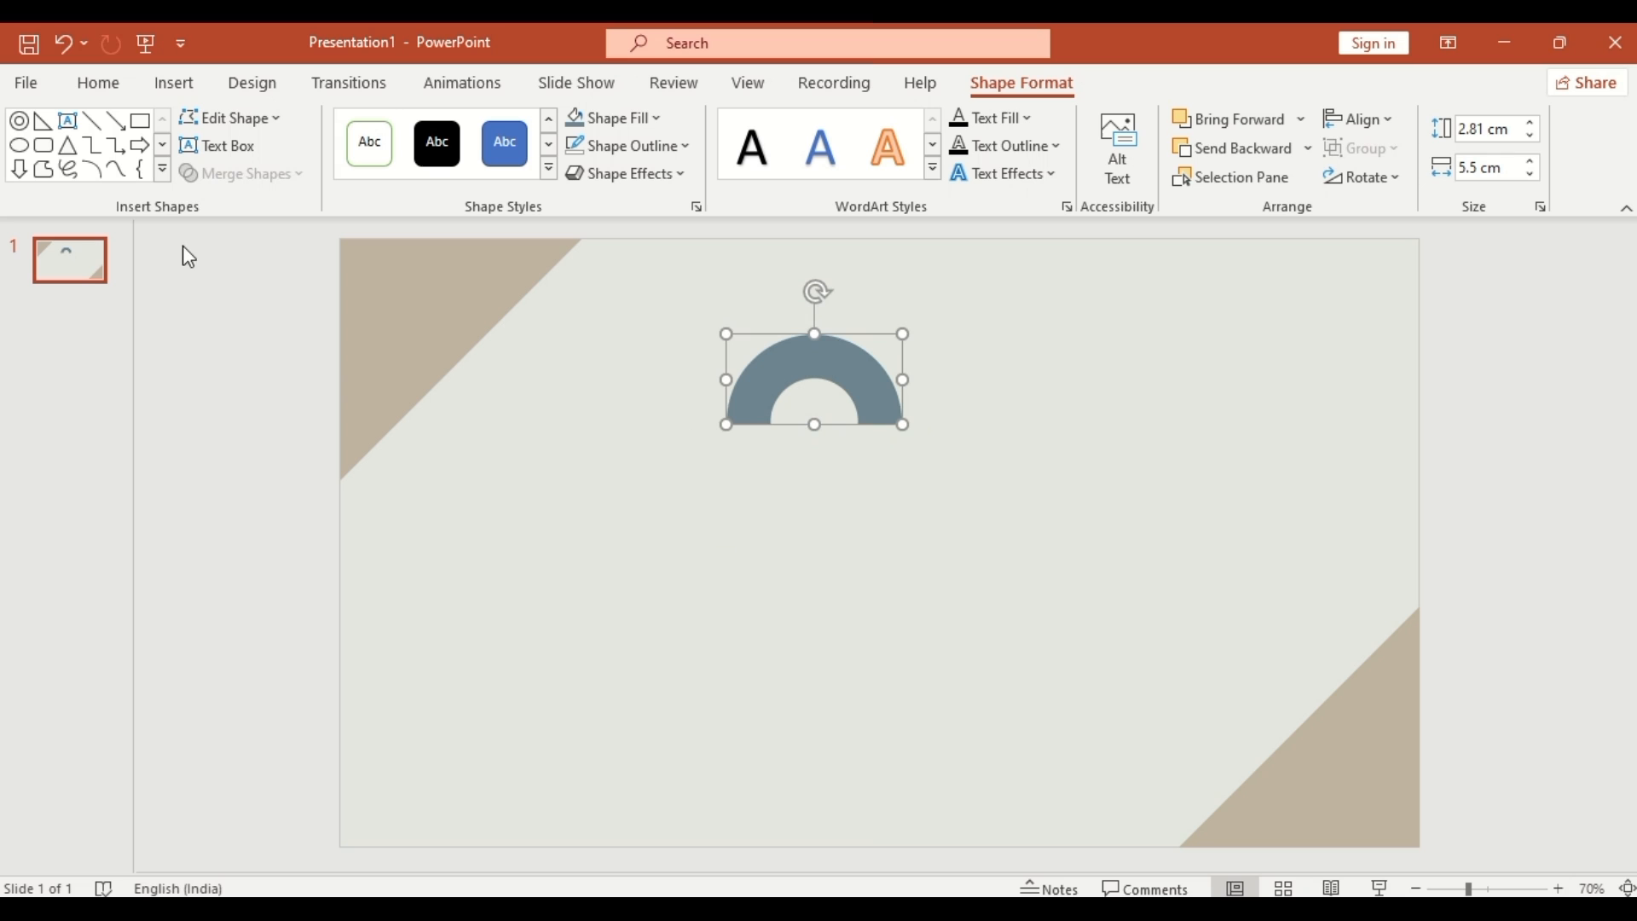
# Draw a circle about 1.1 cm across below the upper-left triangle, with tan fill and no outline
pyautogui.click(20, 146)
pyautogui.moveTo(427, 519); pyautogui.dragTo(460, 552)
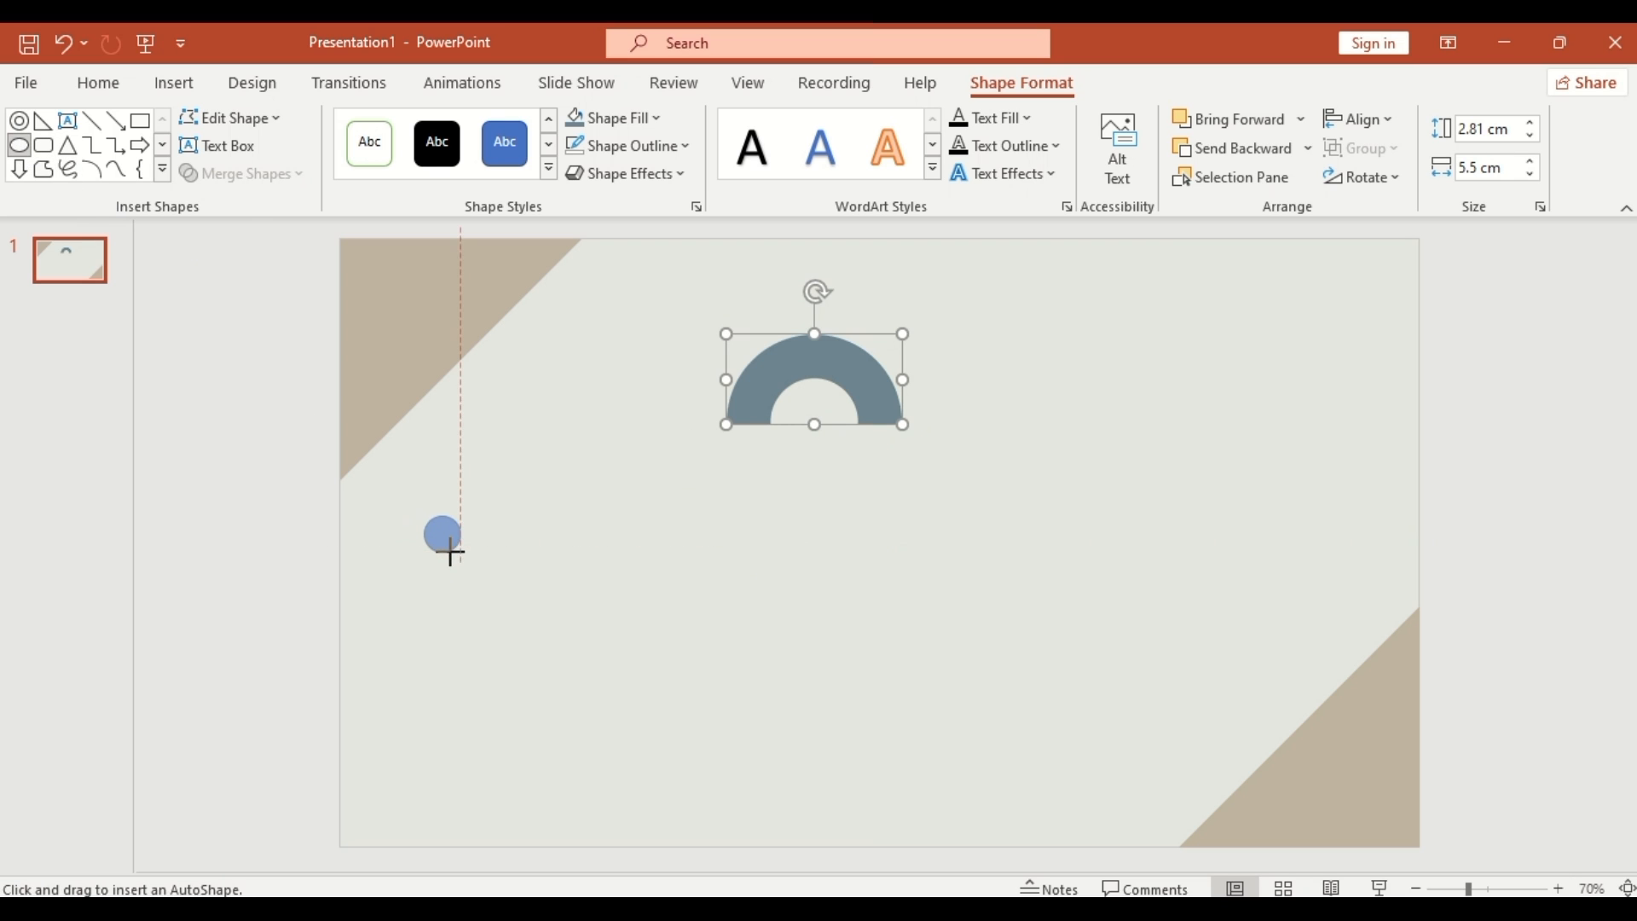
pyautogui.click(655, 119)
pyautogui.click(595, 413)
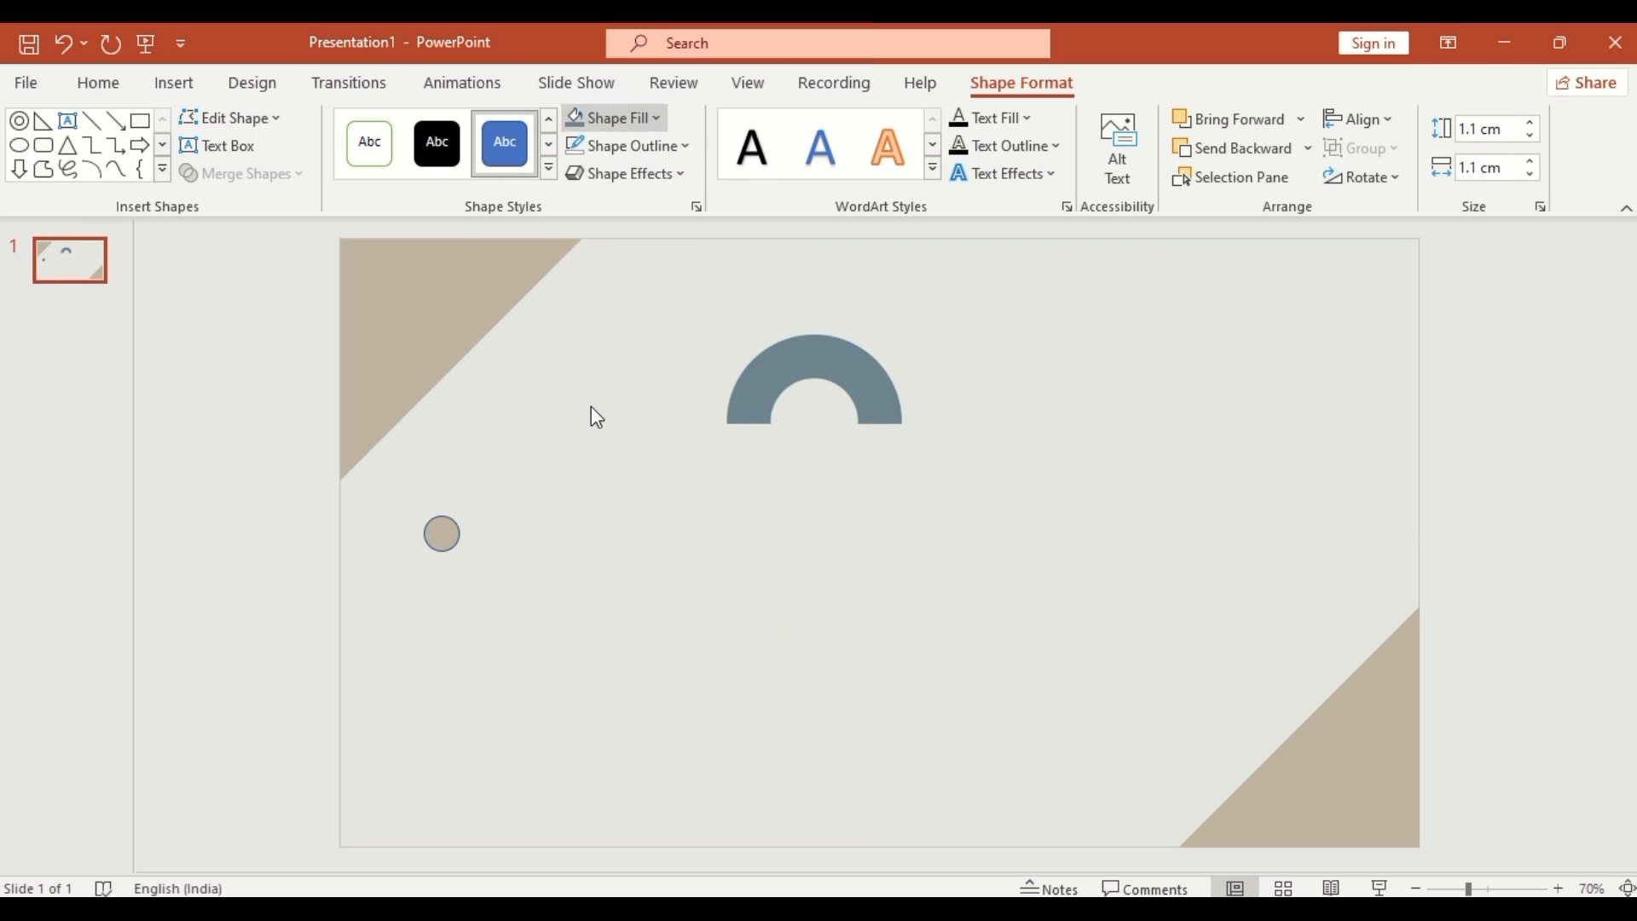
pyautogui.click(672, 148)
pyautogui.click(653, 481)
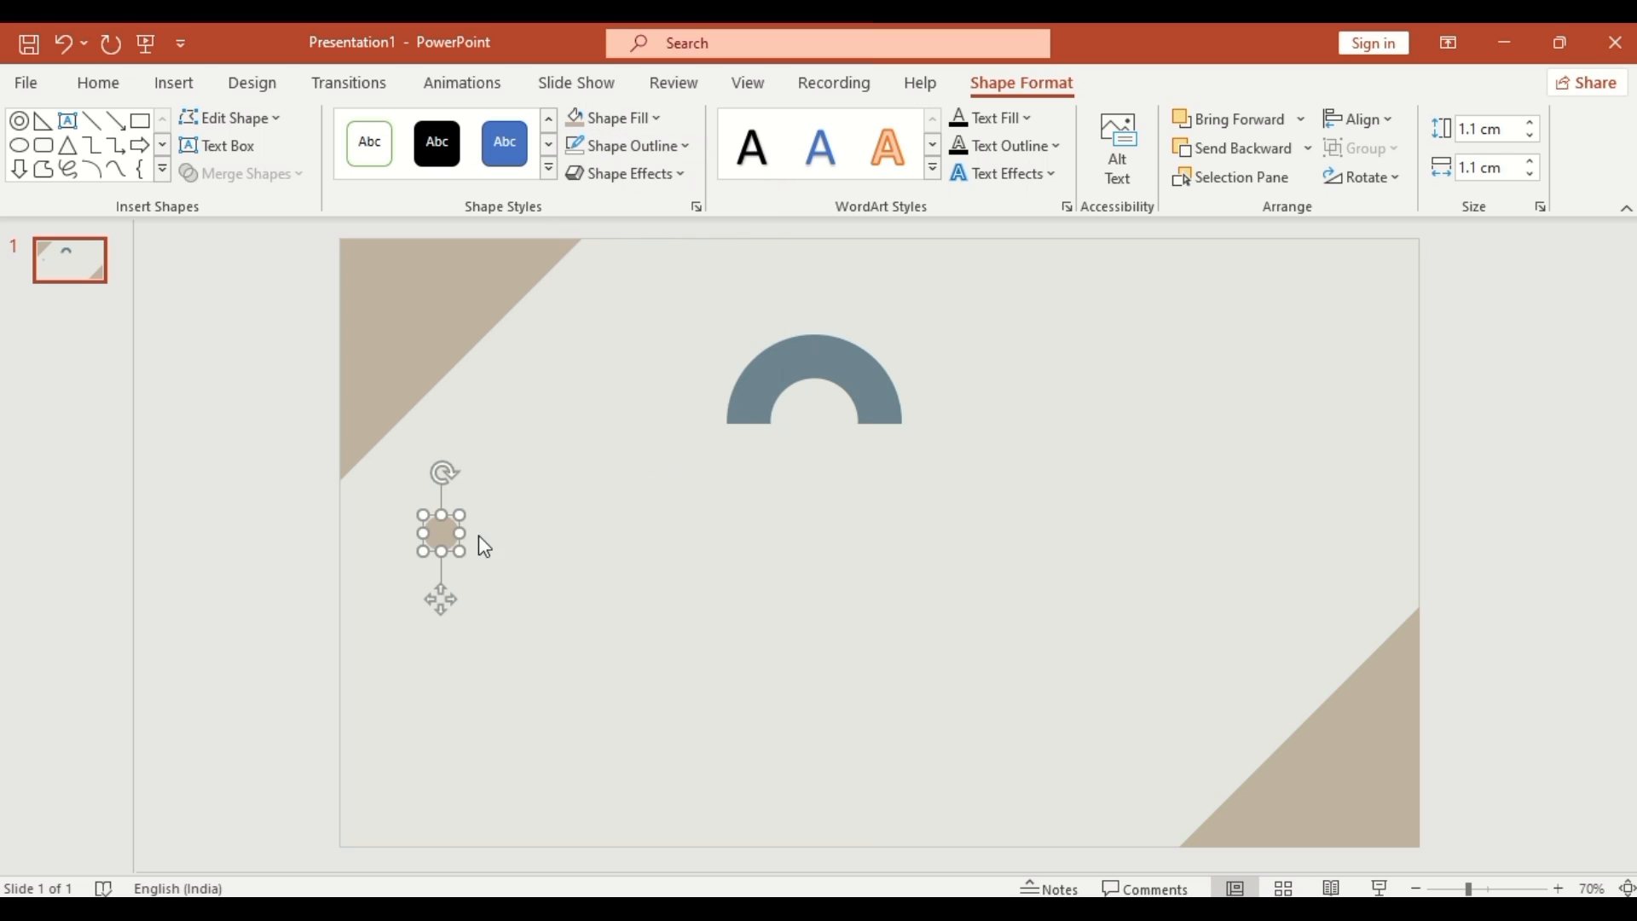
# Duplicate the small tan circle twice straight below itself and distribute the three circles vertically
pyautogui.moveTo(442, 541); pyautogui.dragTo(442, 579)
pyautogui.moveTo(443, 571); pyautogui.dragTo(442, 624)
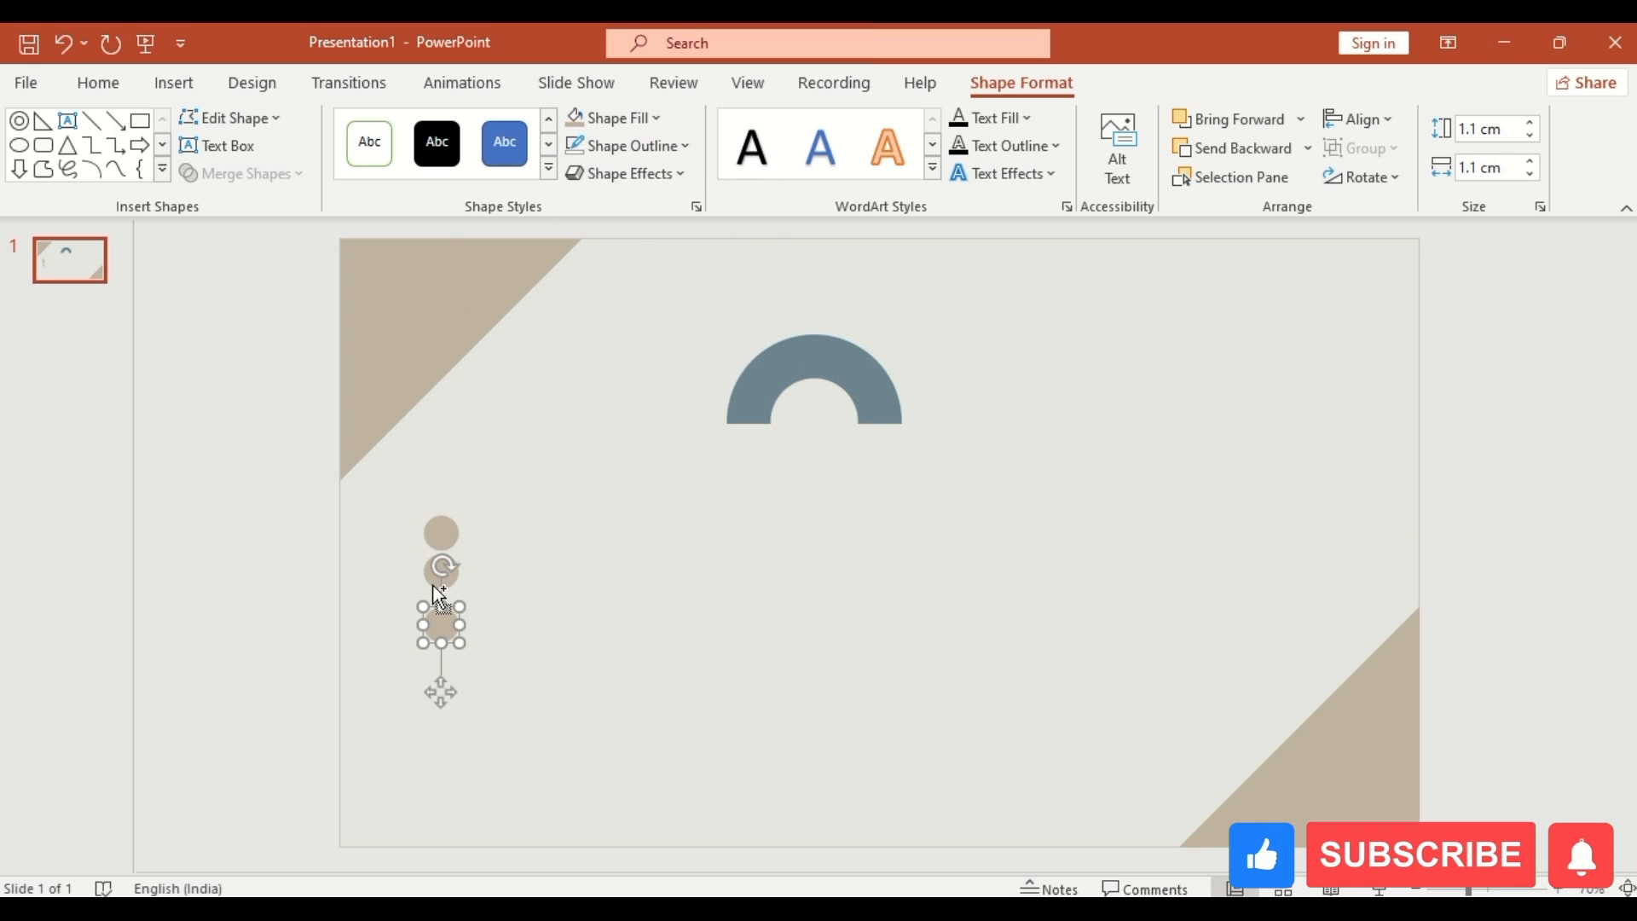
pyautogui.keyDown('ctrl'); pyautogui.click(434, 577); pyautogui.keyUp('ctrl')
pyautogui.keyDown('ctrl'); pyautogui.click(450, 530); pyautogui.keyUp('ctrl')
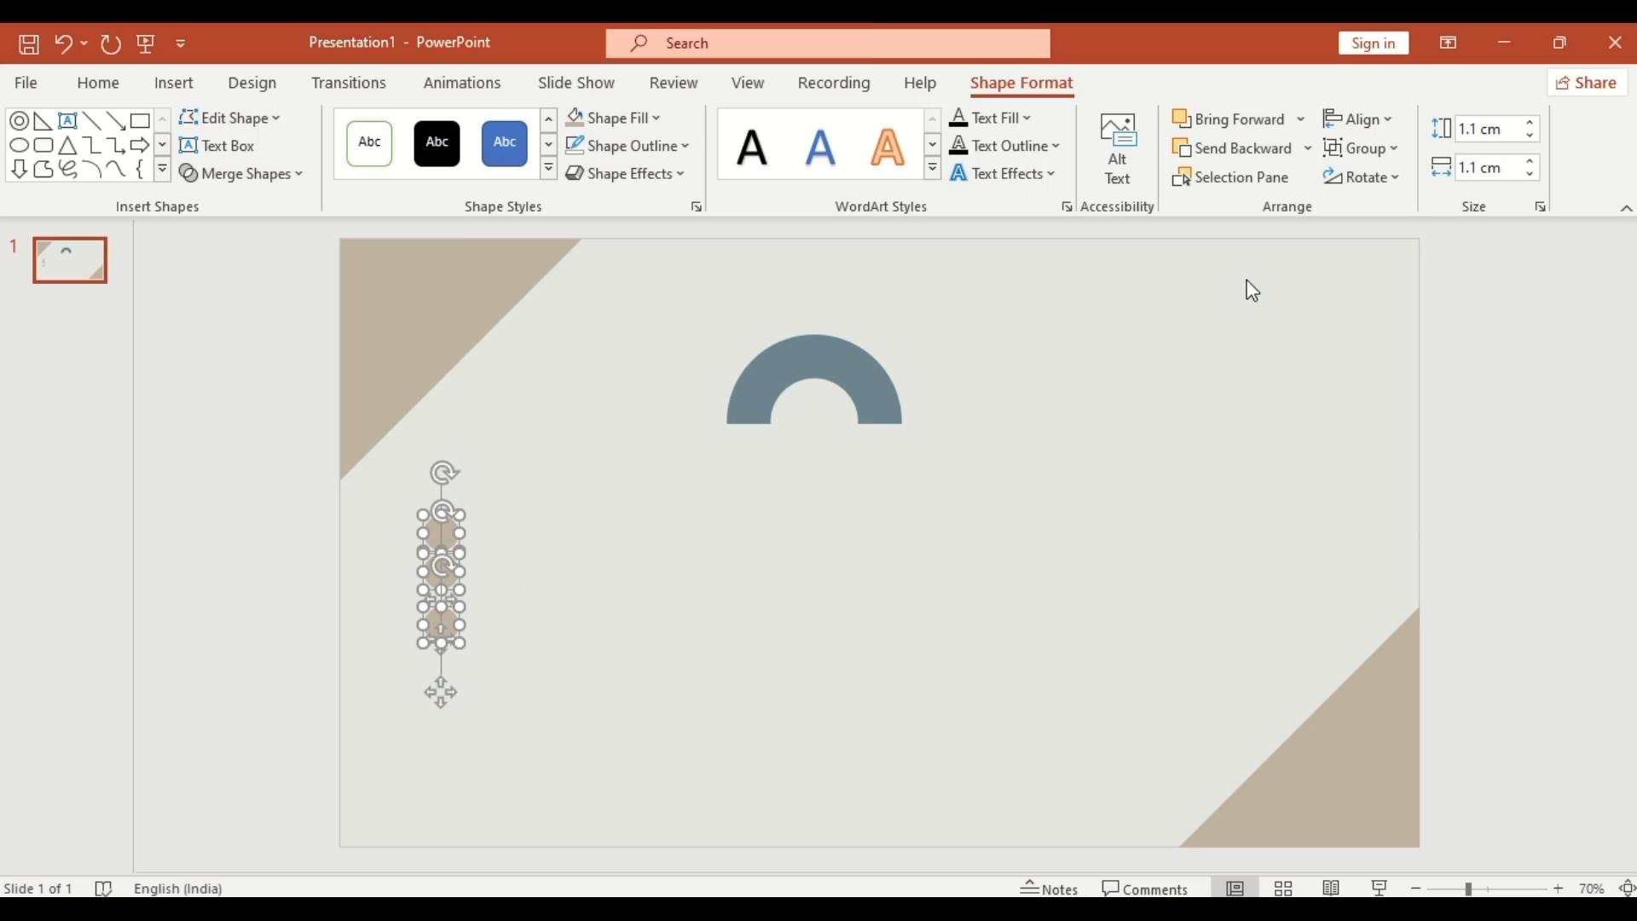
pyautogui.click(1395, 128)
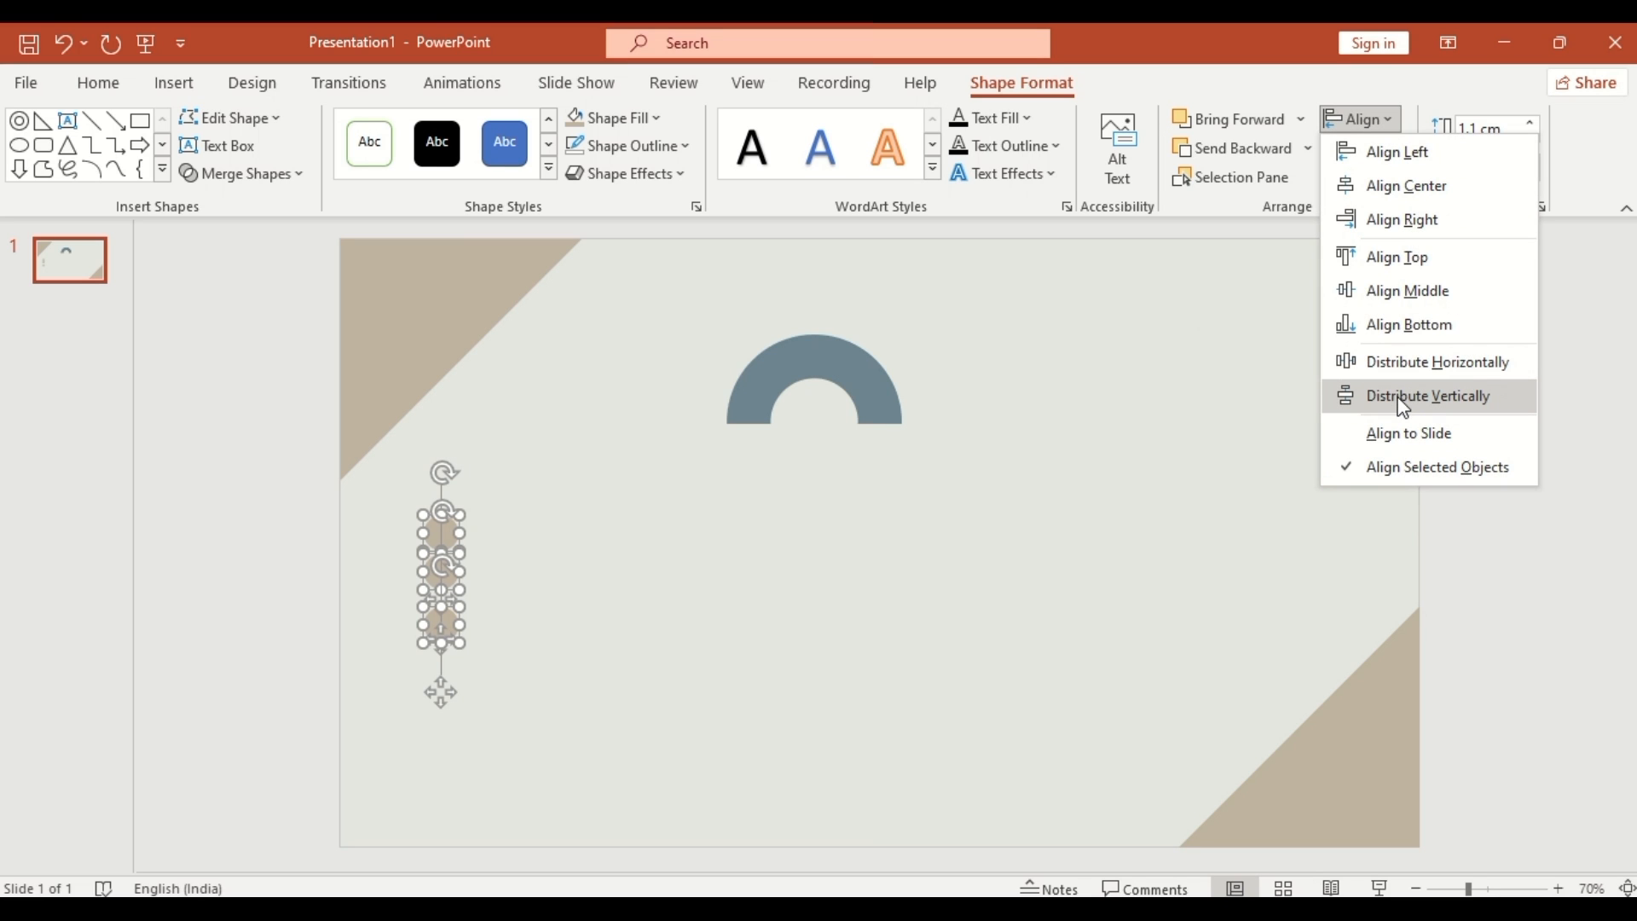
pyautogui.click(1403, 397)
# Group the three tan circles and align the group to the slide's left and bottom edges
pyautogui.click(1395, 152)
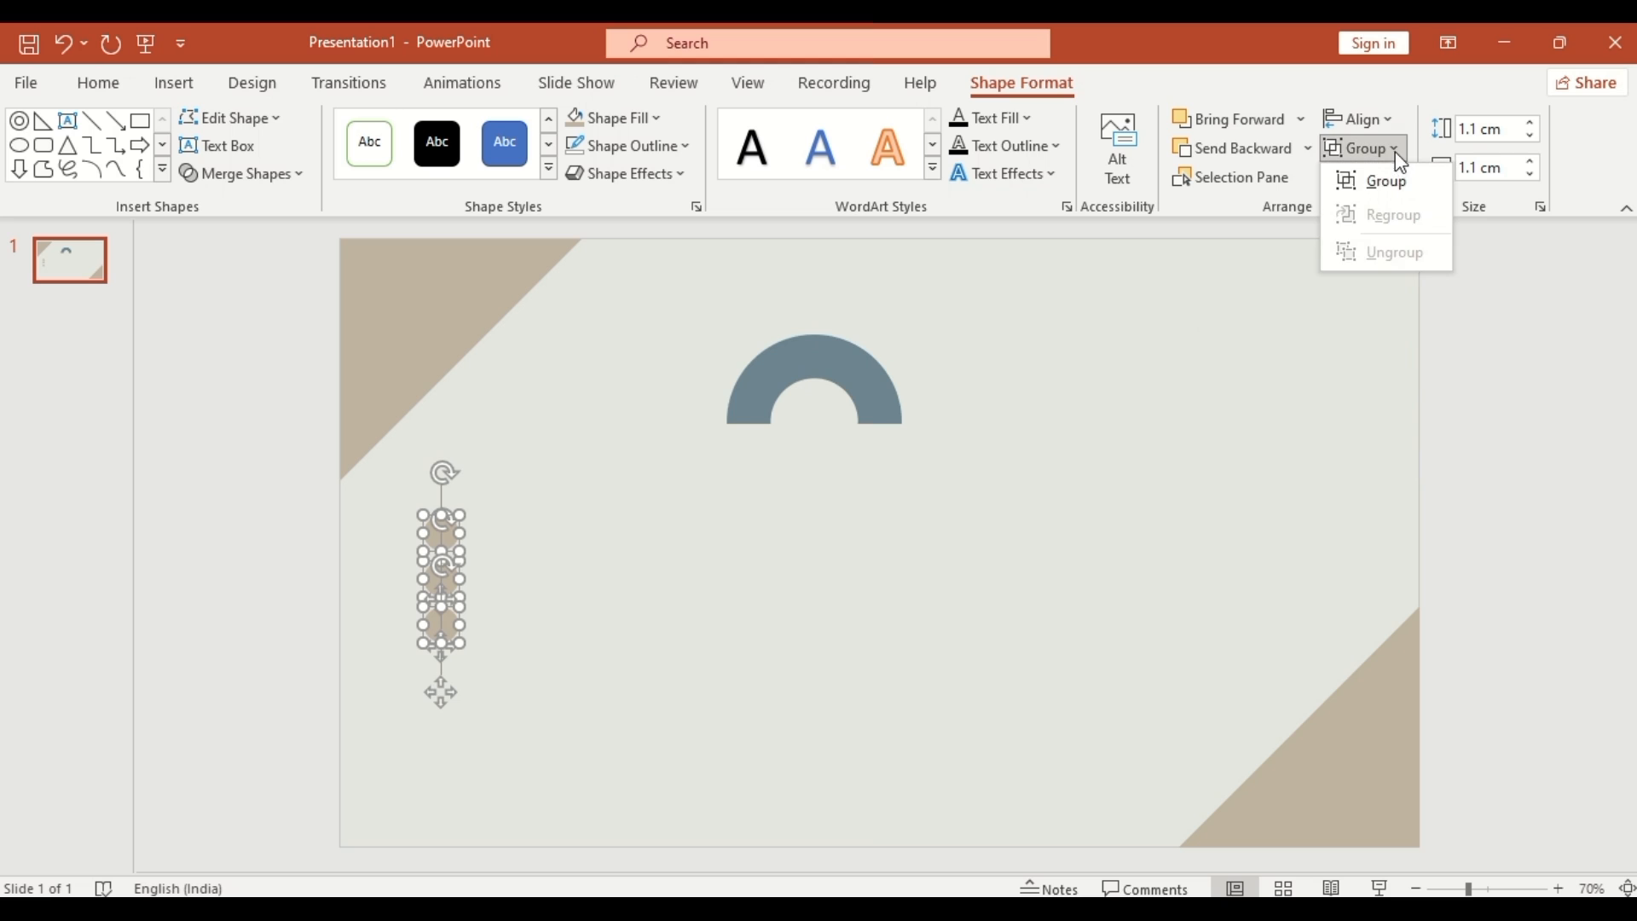
pyautogui.click(1390, 181)
pyautogui.click(1387, 121)
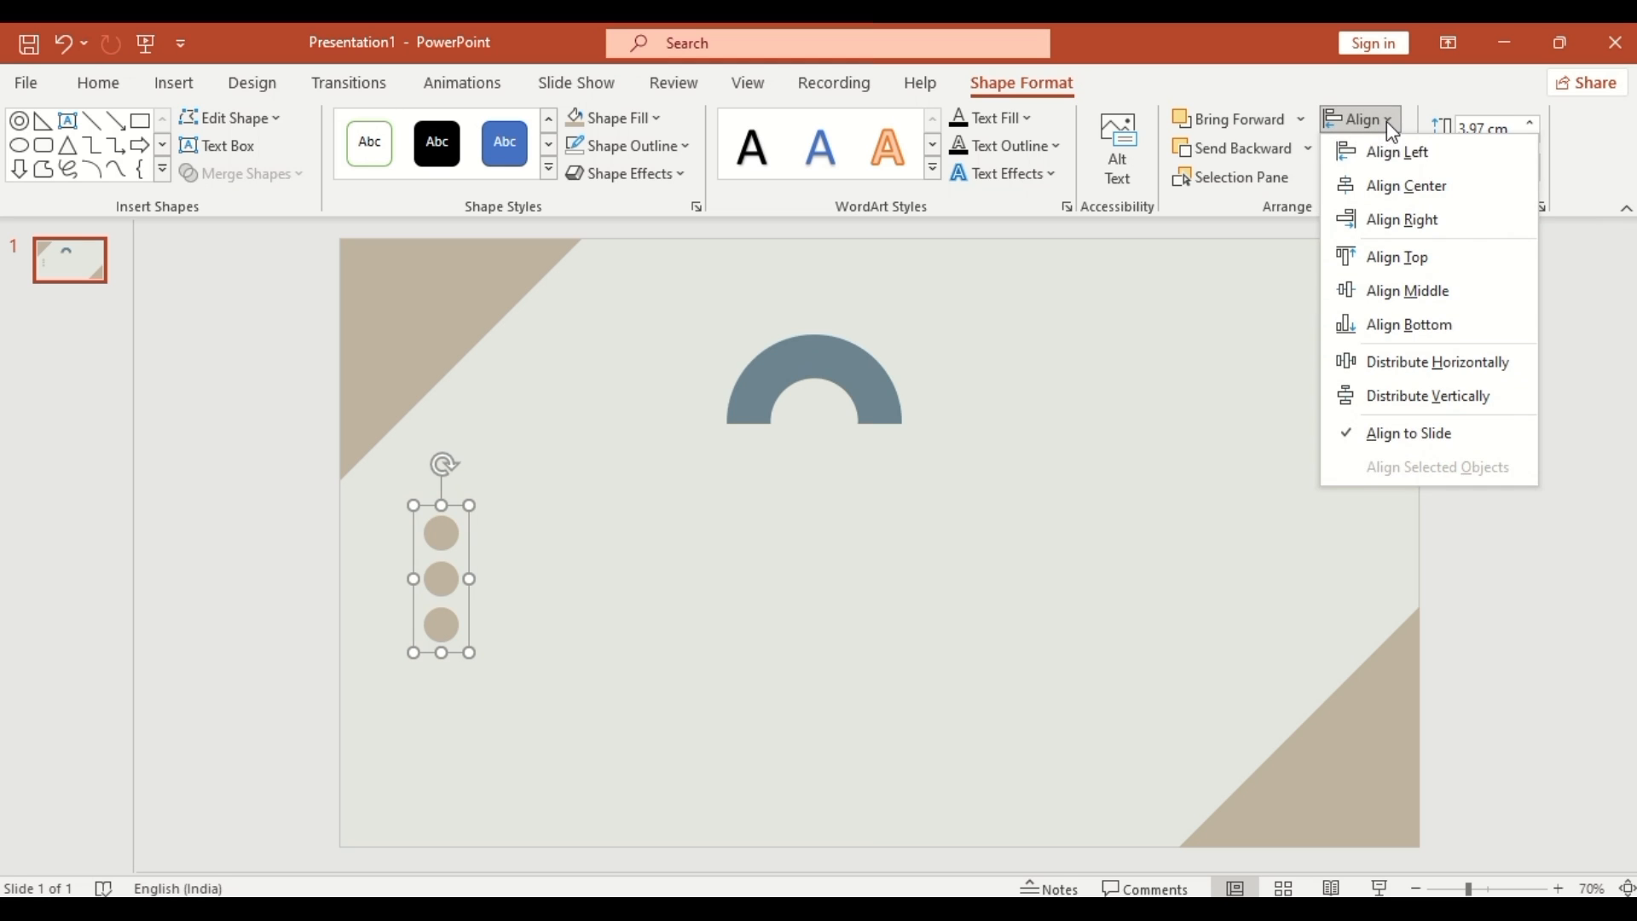
pyautogui.click(1395, 153)
pyautogui.click(1388, 121)
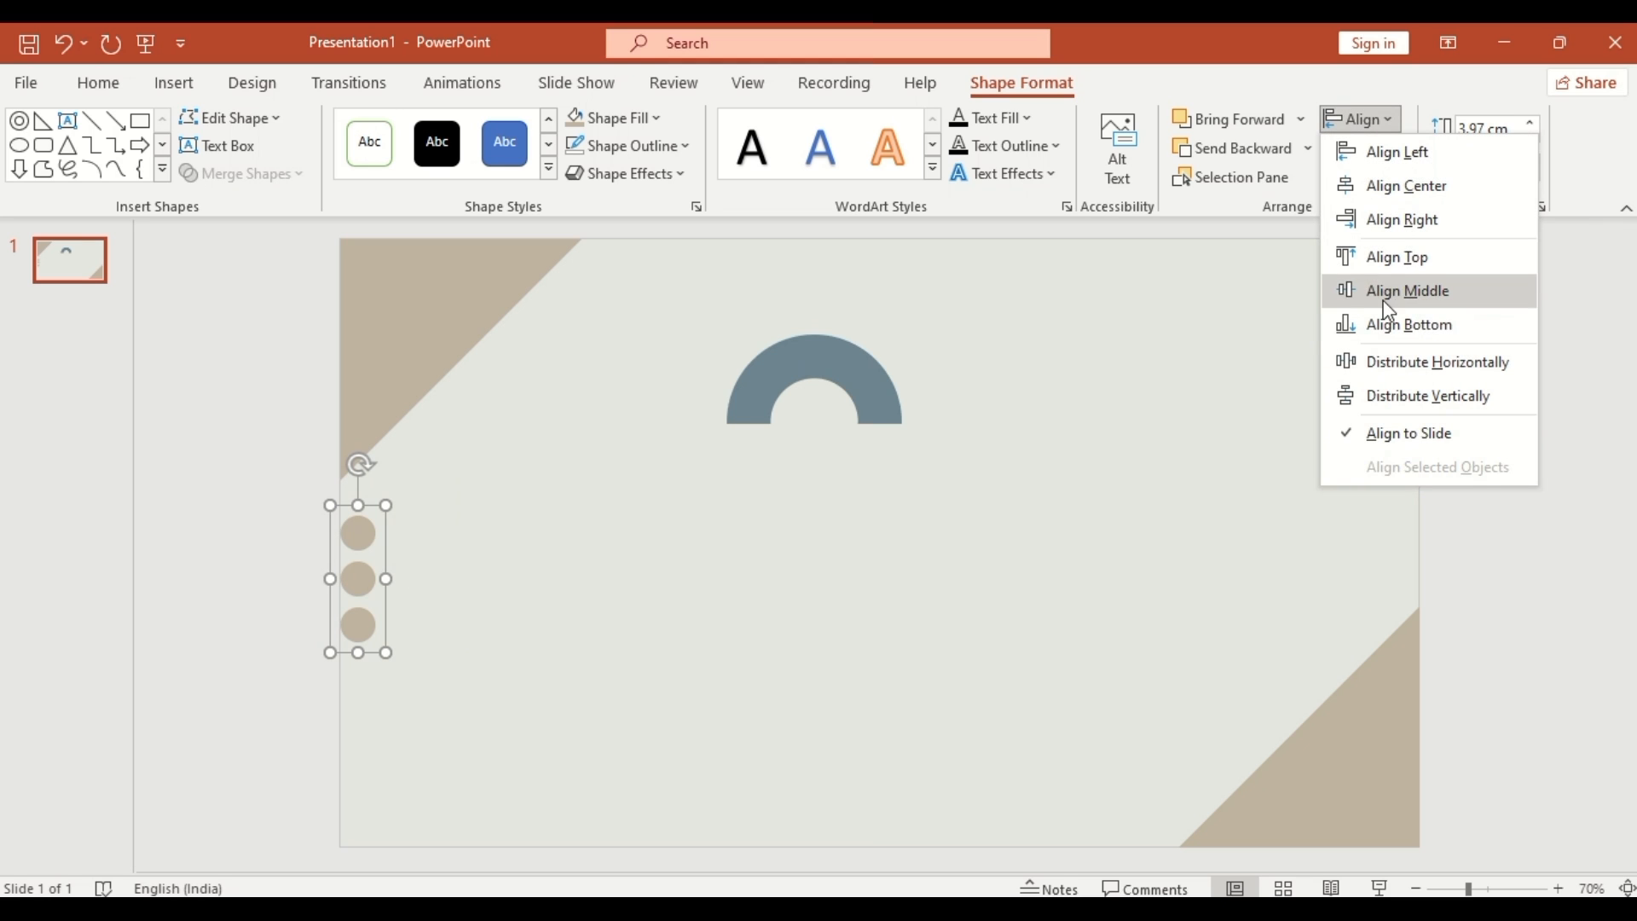
pyautogui.click(1398, 324)
# Move the blue-grey half-ring beside the three tan circles on the slide's lower edge and group it with them
pyautogui.click(849, 341)
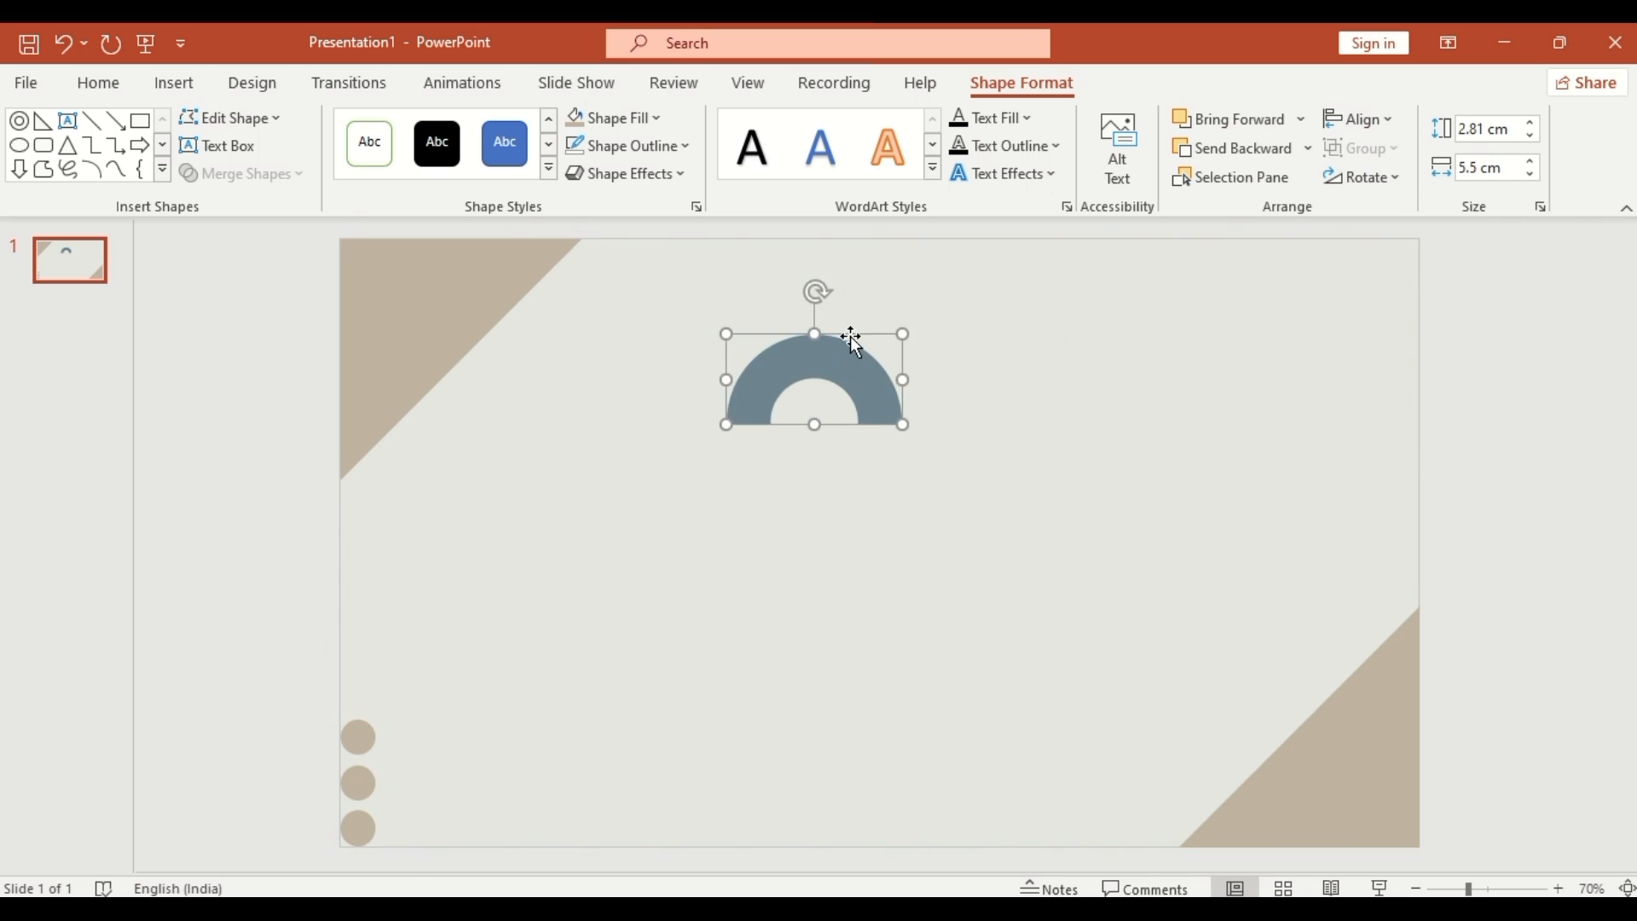
pyautogui.moveTo(850, 338); pyautogui.dragTo(492, 774)
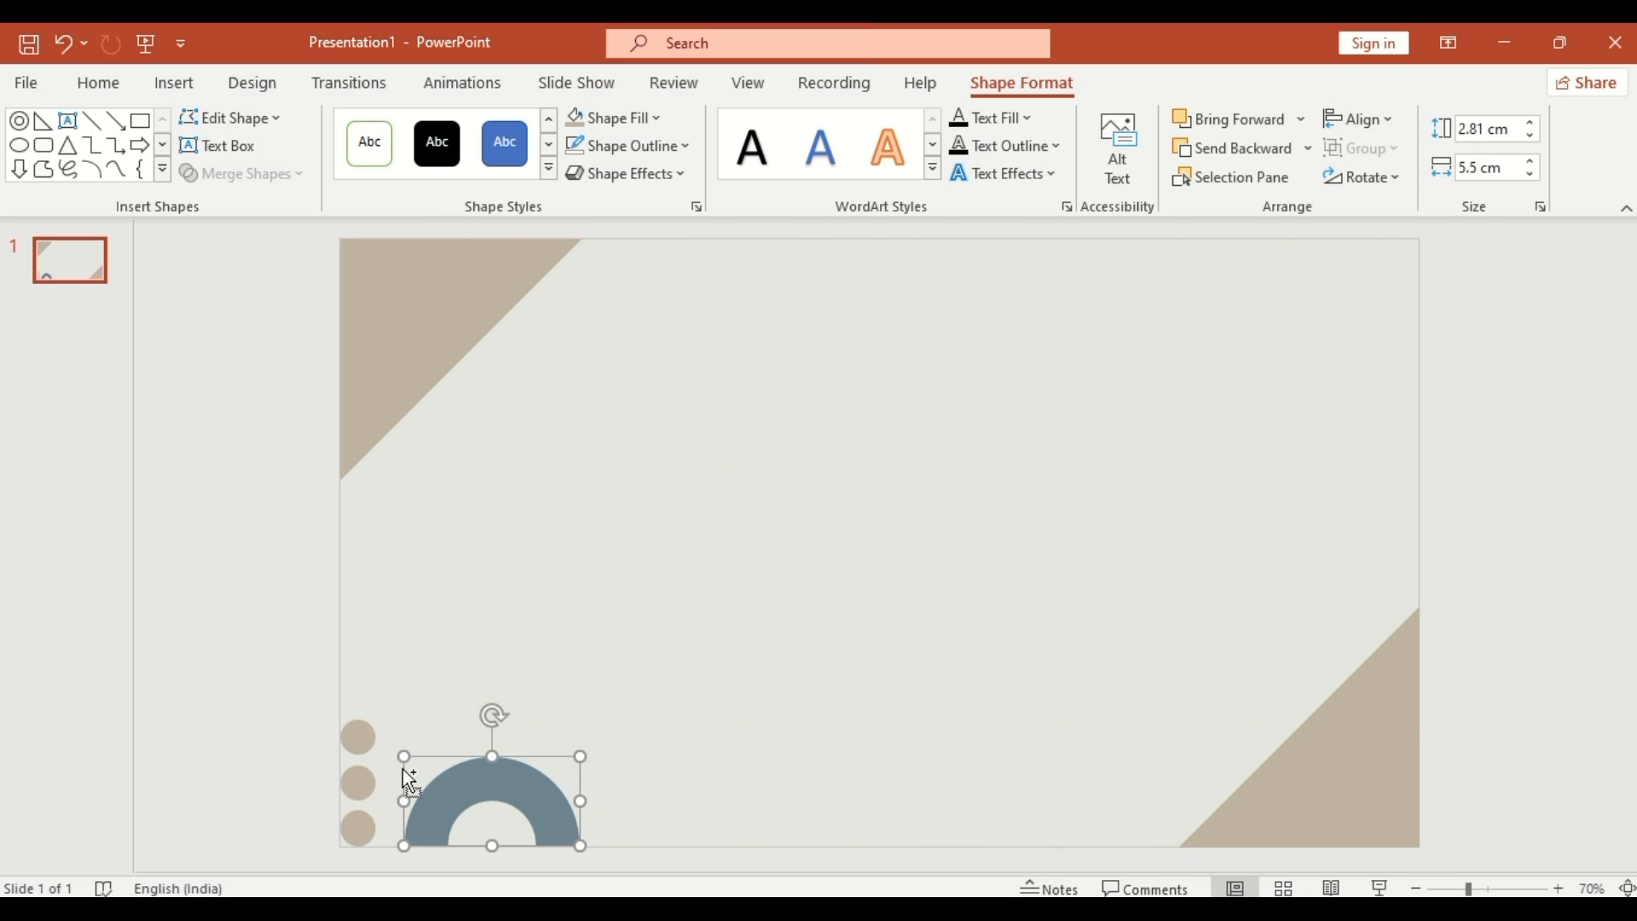
pyautogui.keyDown('shift'); pyautogui.click(358, 777); pyautogui.keyUp('shift')
pyautogui.click(1393, 150)
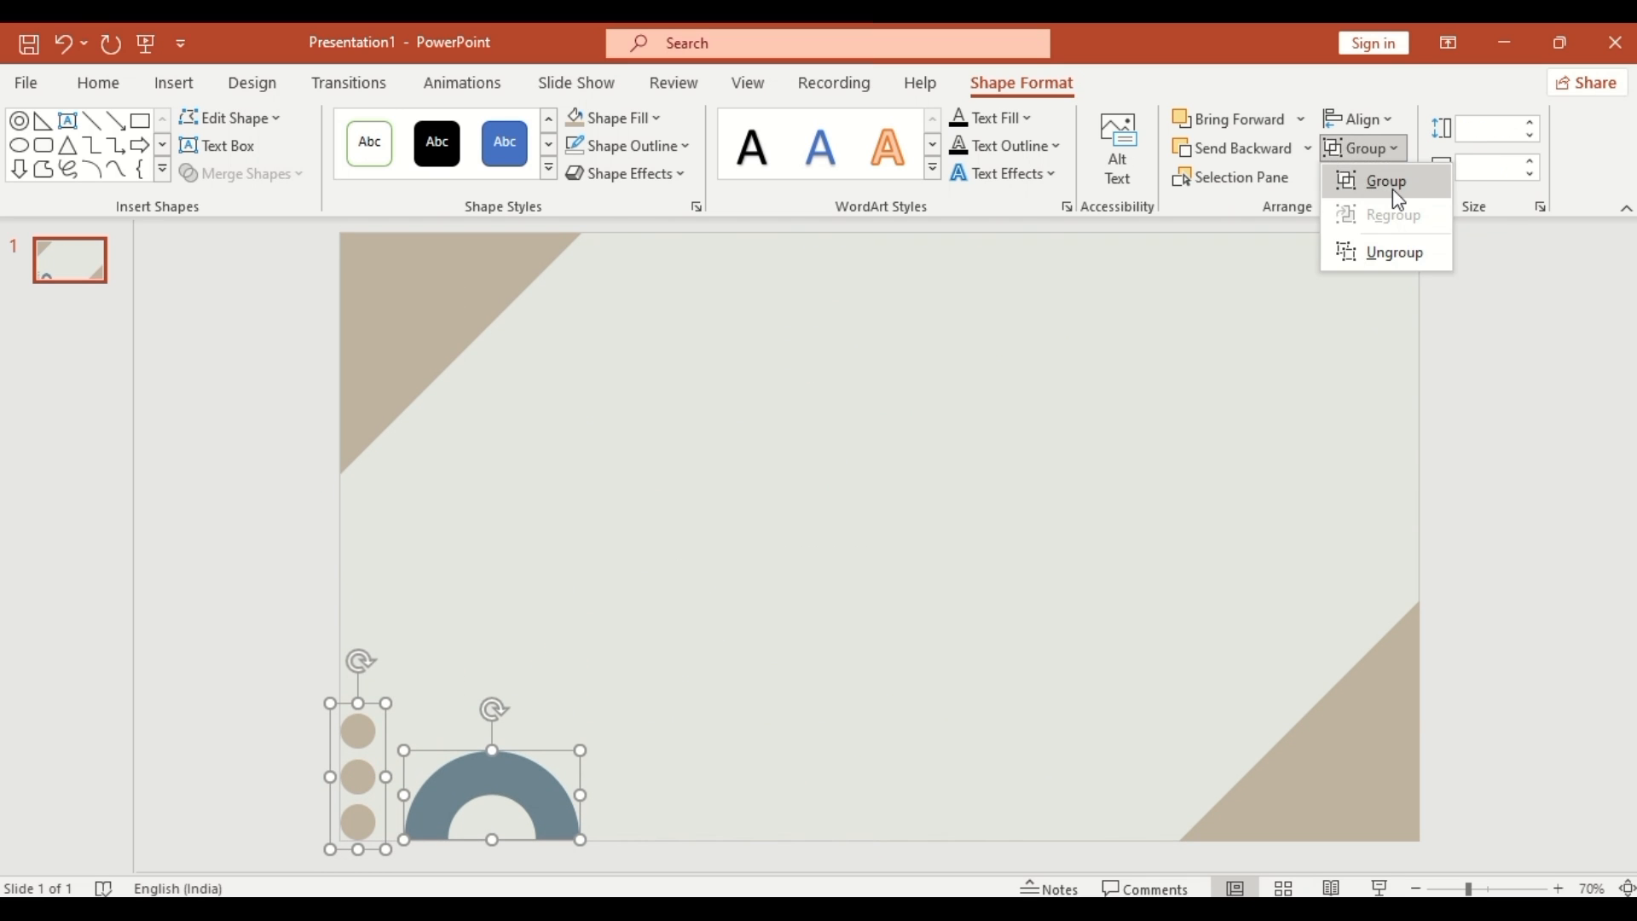
pyautogui.click(1390, 182)
# Duplicate the circles and half-ring group and align the copy to the slide's right and top edges
pyautogui.moveTo(495, 692); pyautogui.dragTo(795, 693)
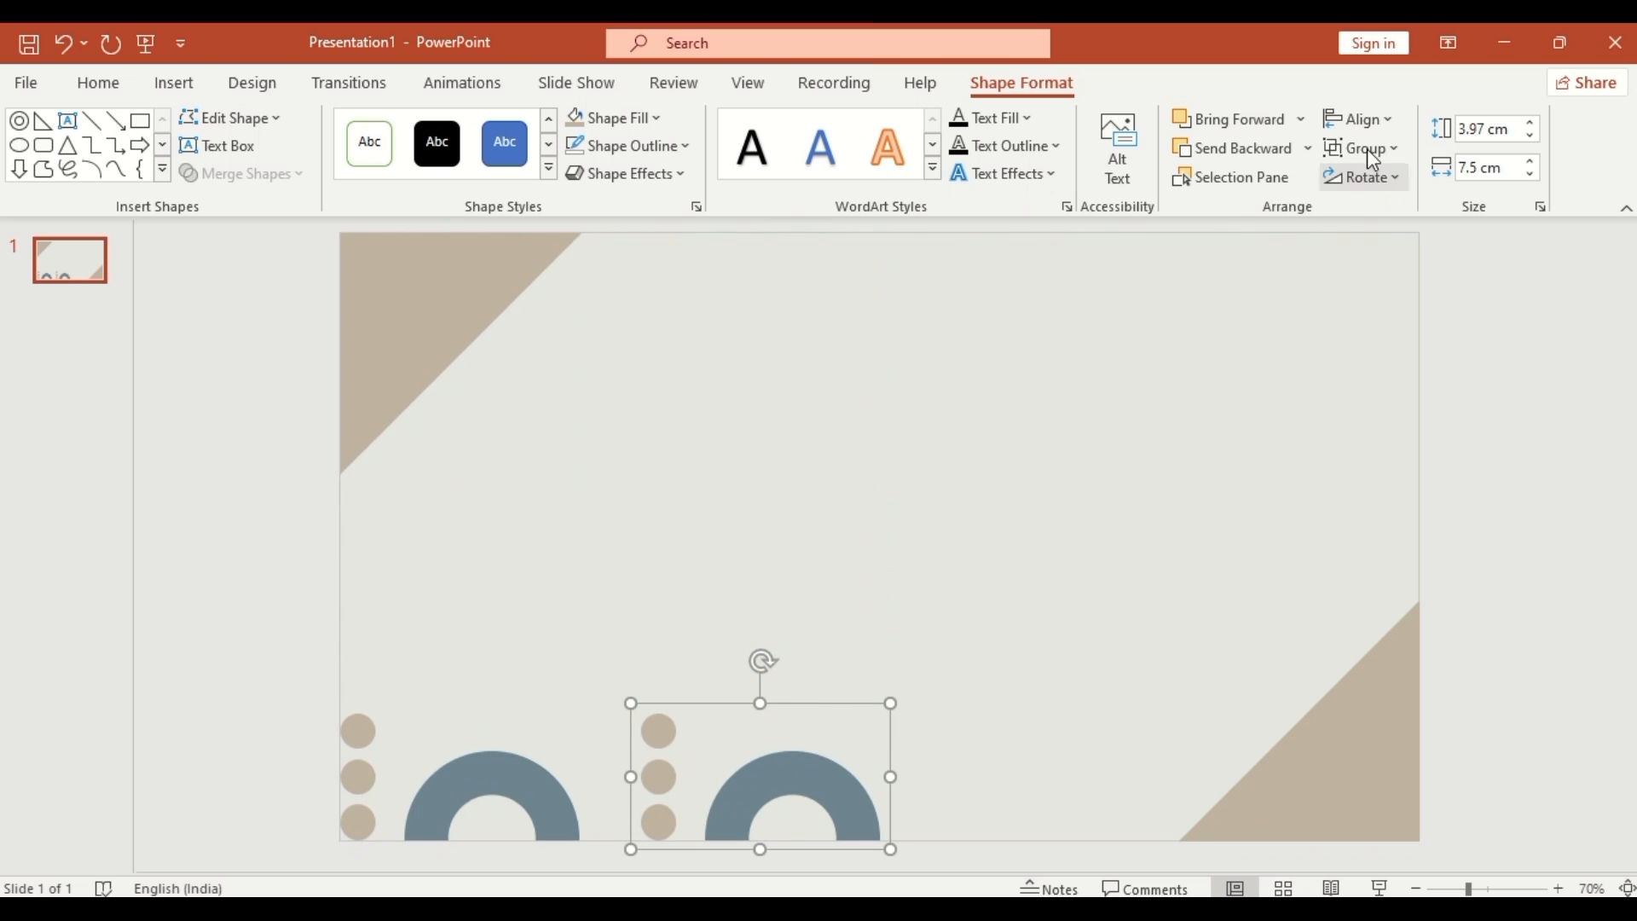
pyautogui.click(1383, 124)
pyautogui.click(1398, 220)
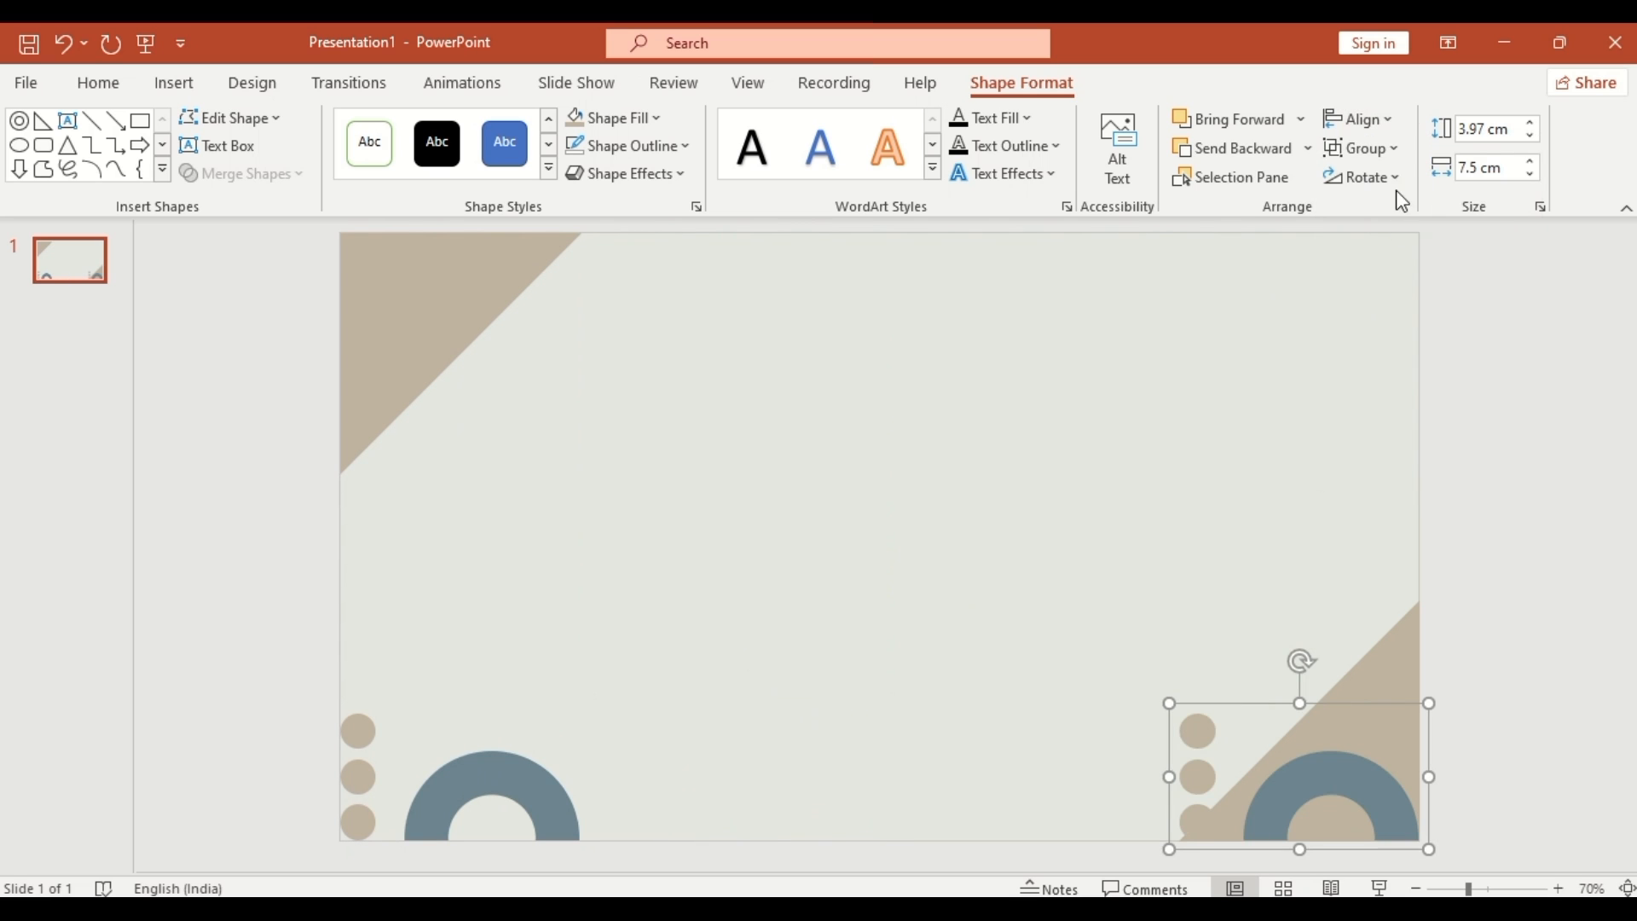
pyautogui.click(1390, 127)
pyautogui.click(1398, 258)
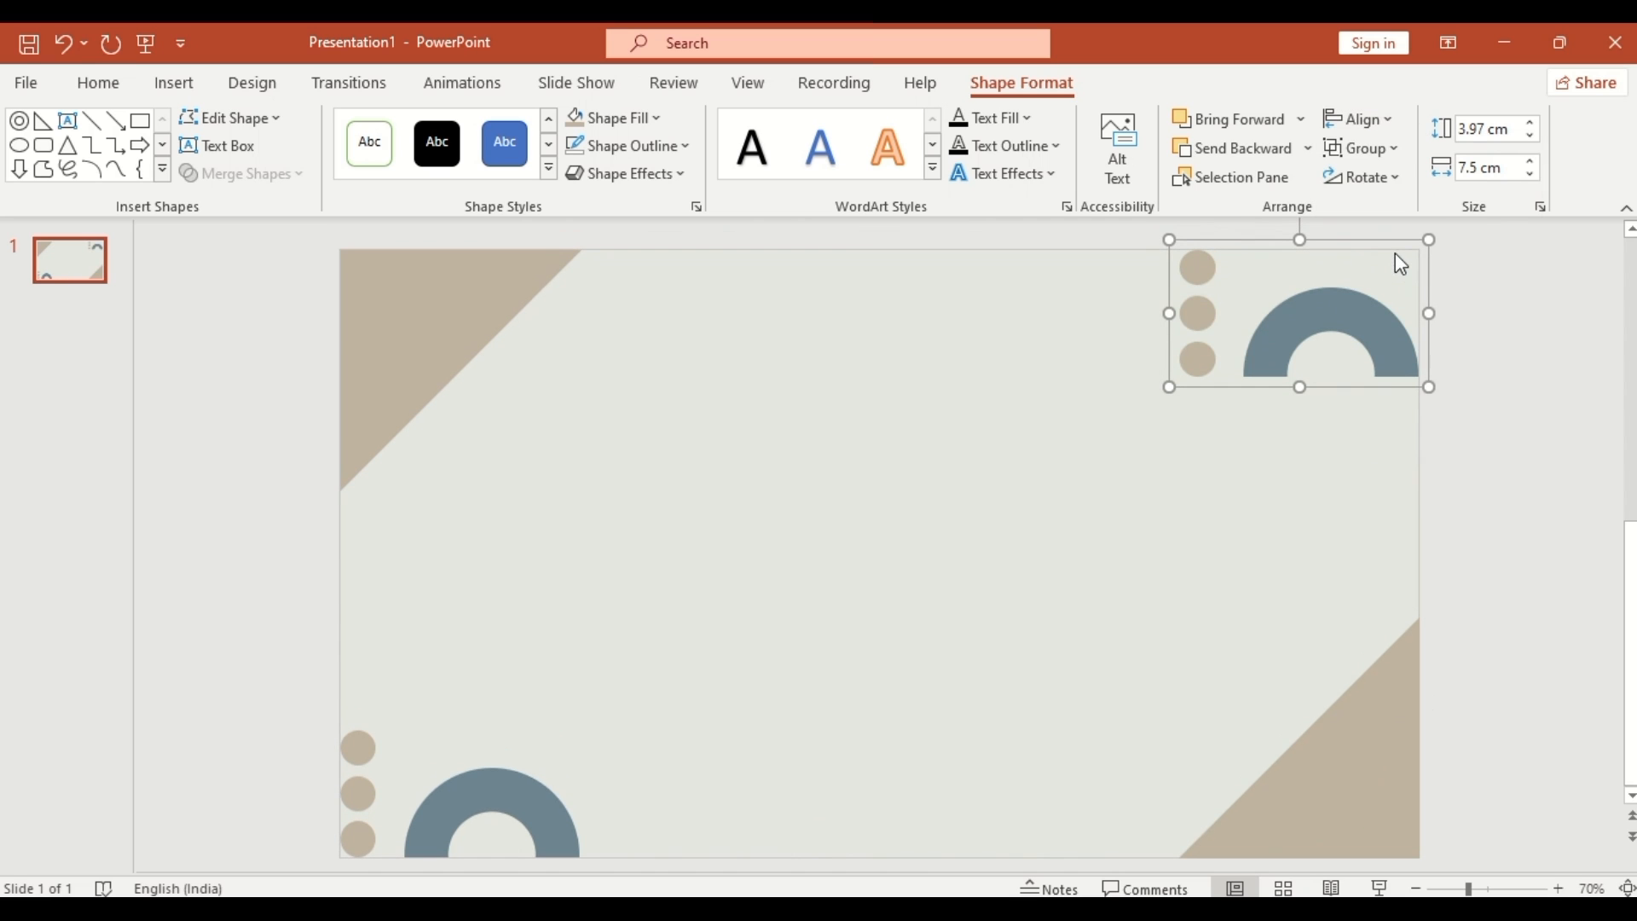
# Flip the upper-right circles and half-ring group vertically and horizontally
pyautogui.click(1395, 174)
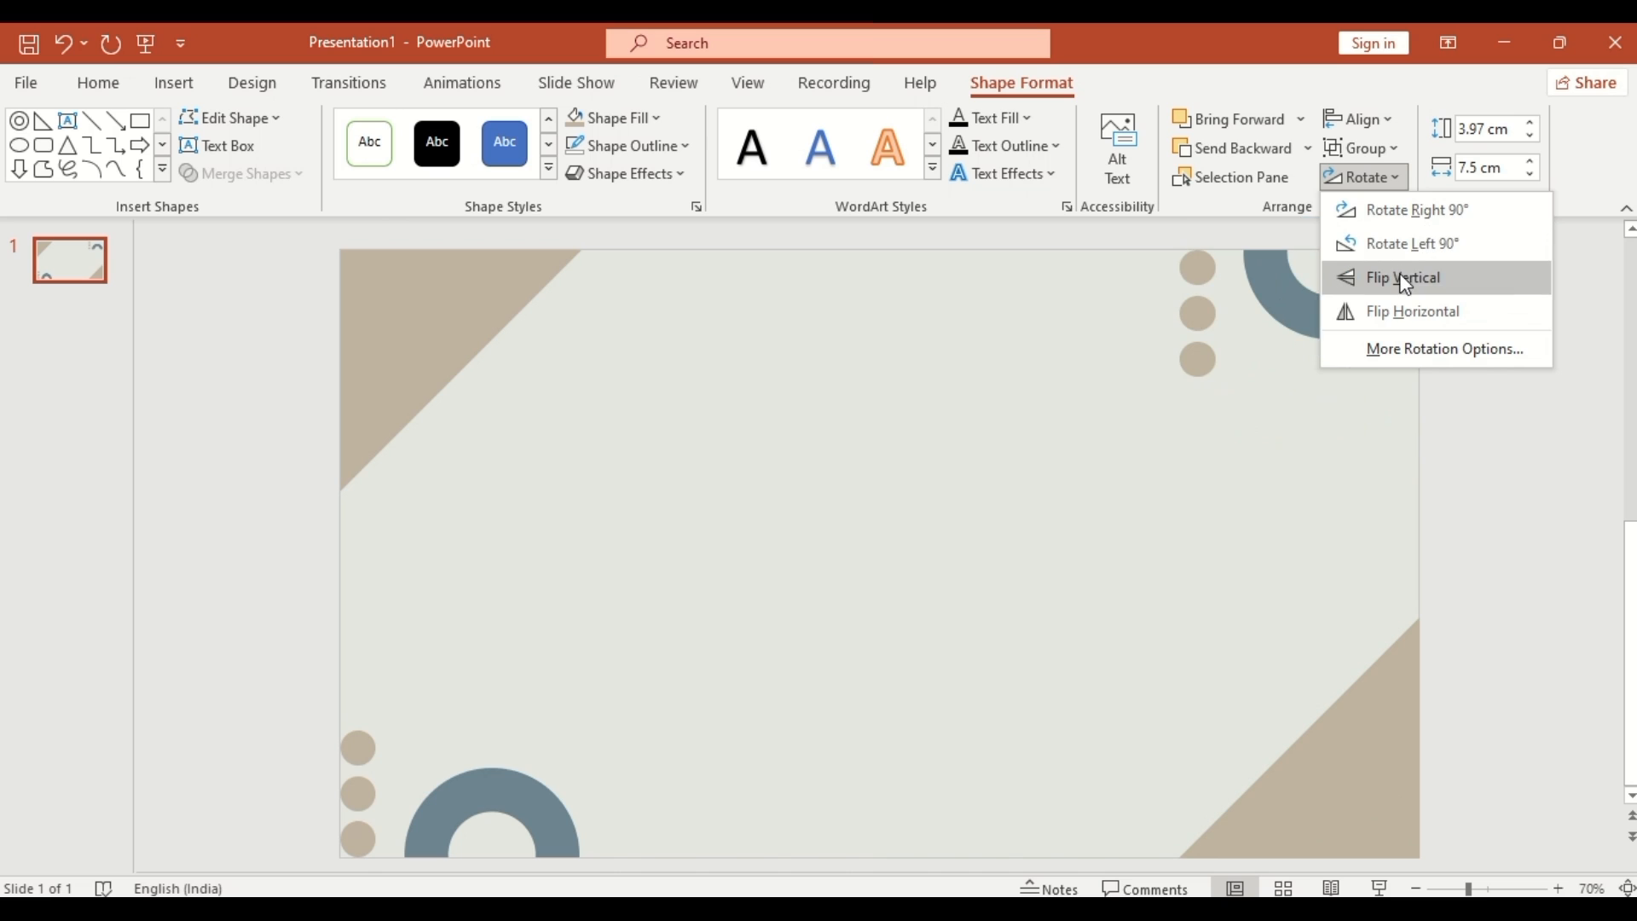
pyautogui.click(1402, 277)
pyautogui.click(1400, 181)
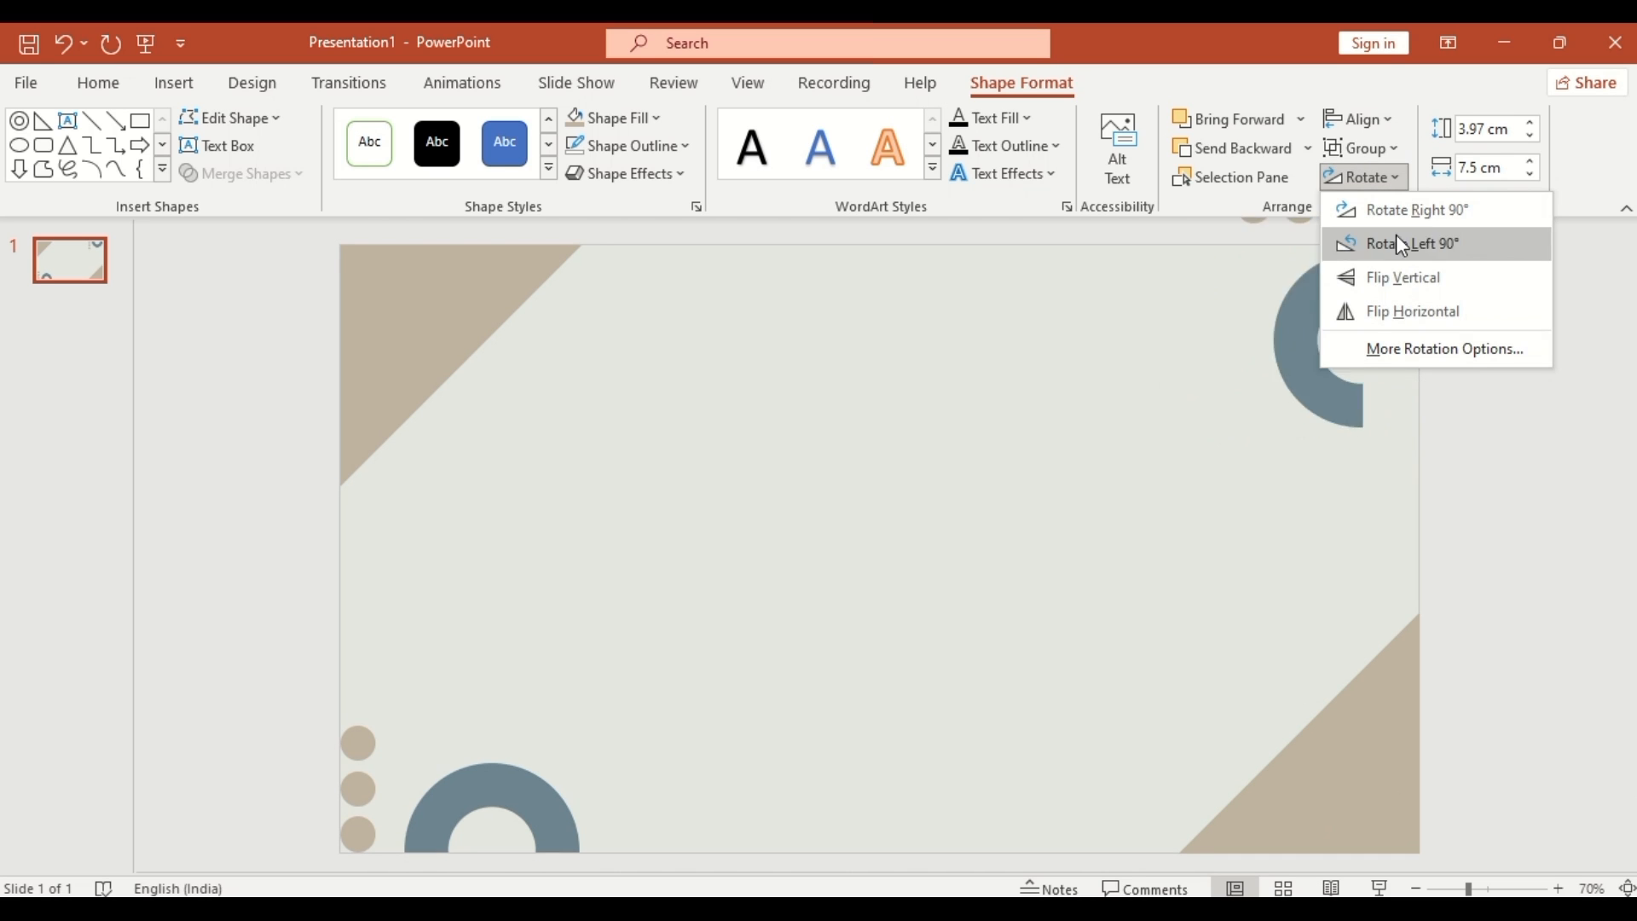
pyautogui.click(1398, 312)
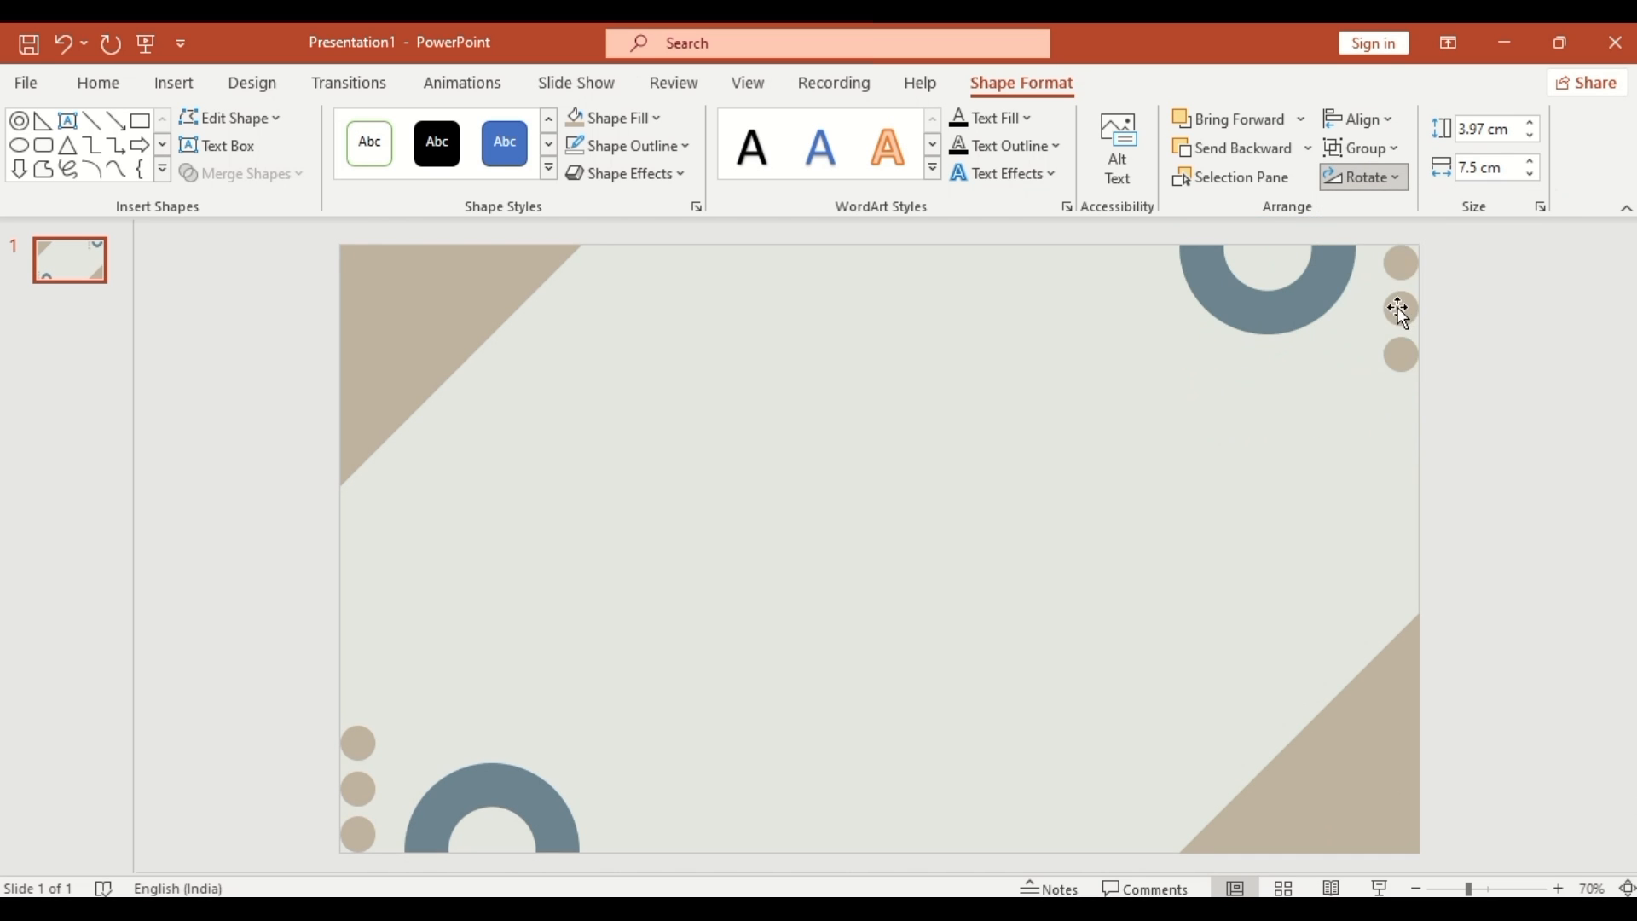
# Add a text box in the middle of the slide reading RESEARCH, centred in Maven Pro Bold
pyautogui.click(69, 126)
pyautogui.moveTo(608, 446); pyautogui.dragTo(1114, 557)
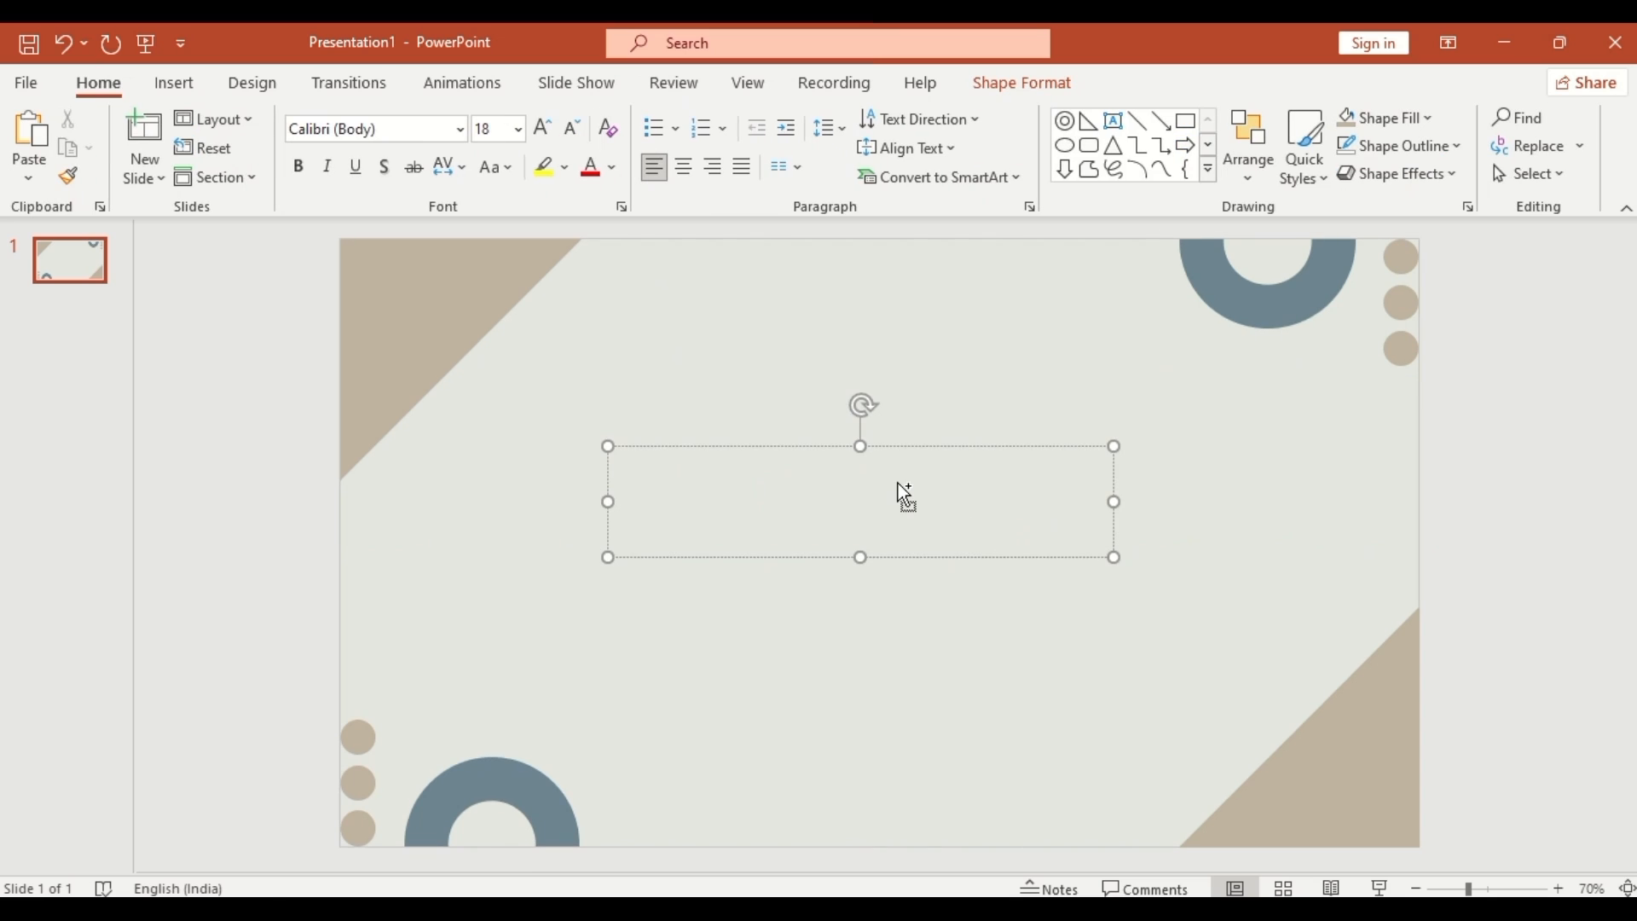
pyautogui.write('RESEARCH')
pyautogui.click(683, 167)
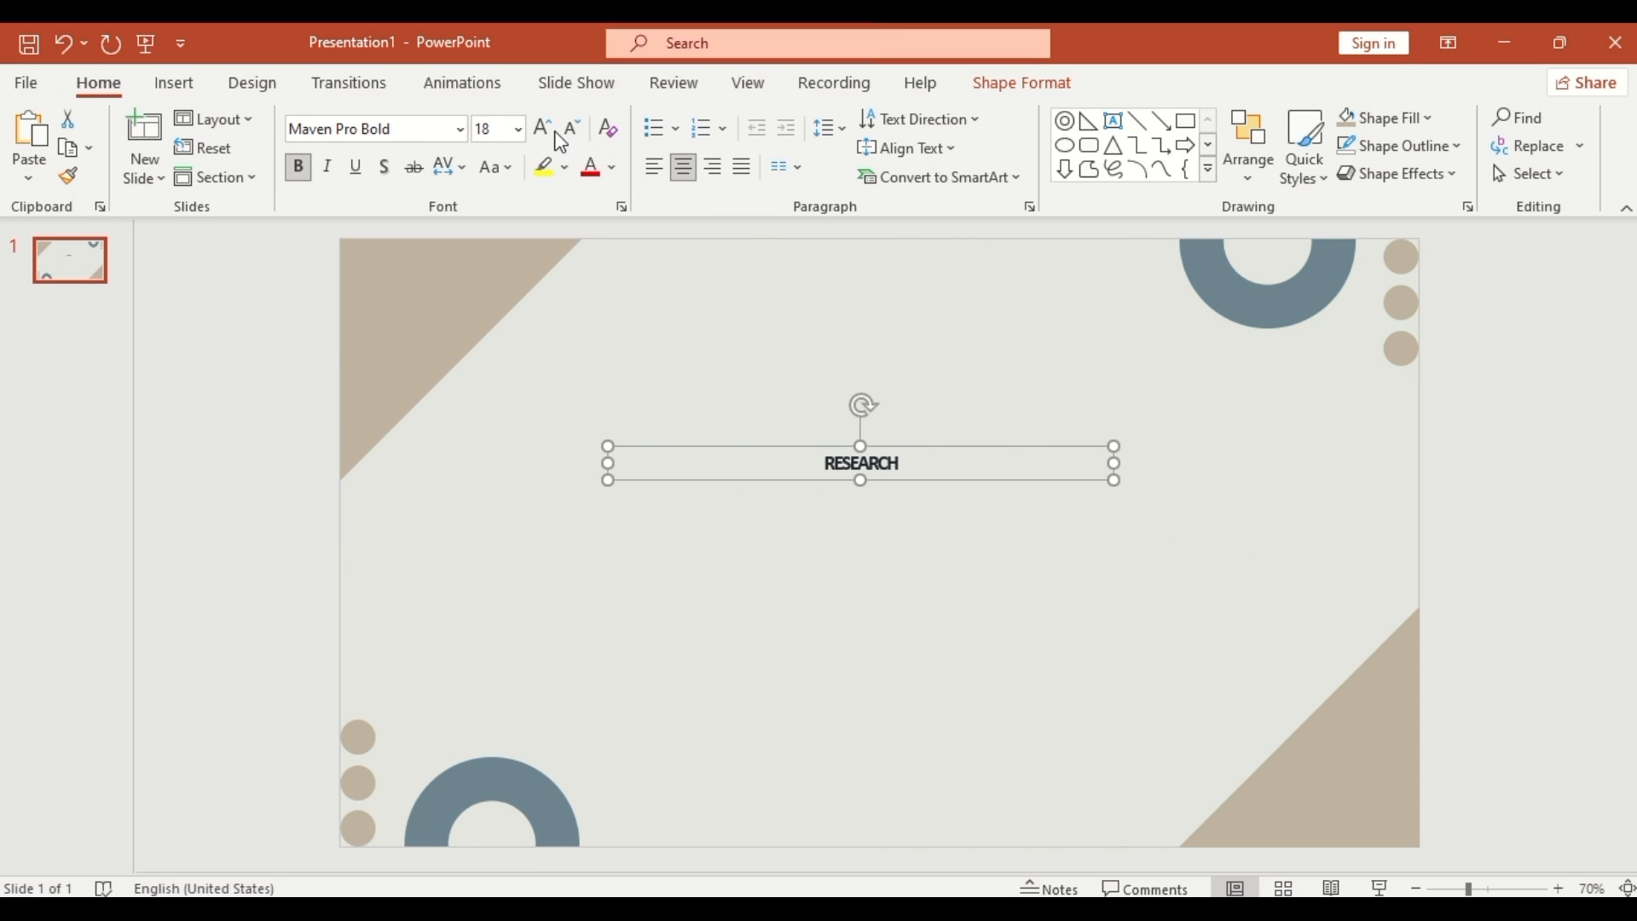
# Enlarge the RESEARCH title text to 88 pt
pyautogui.click(550, 130)
pyautogui.click(550, 129)
pyautogui.click(550, 129)
pyautogui.click(550, 130)
pyautogui.click(542, 128)
pyautogui.click(542, 128)
pyautogui.click(542, 128)
pyautogui.click(542, 128)
pyautogui.click(542, 128)
pyautogui.click(542, 128)
pyautogui.click(542, 128)
pyautogui.click(543, 128)
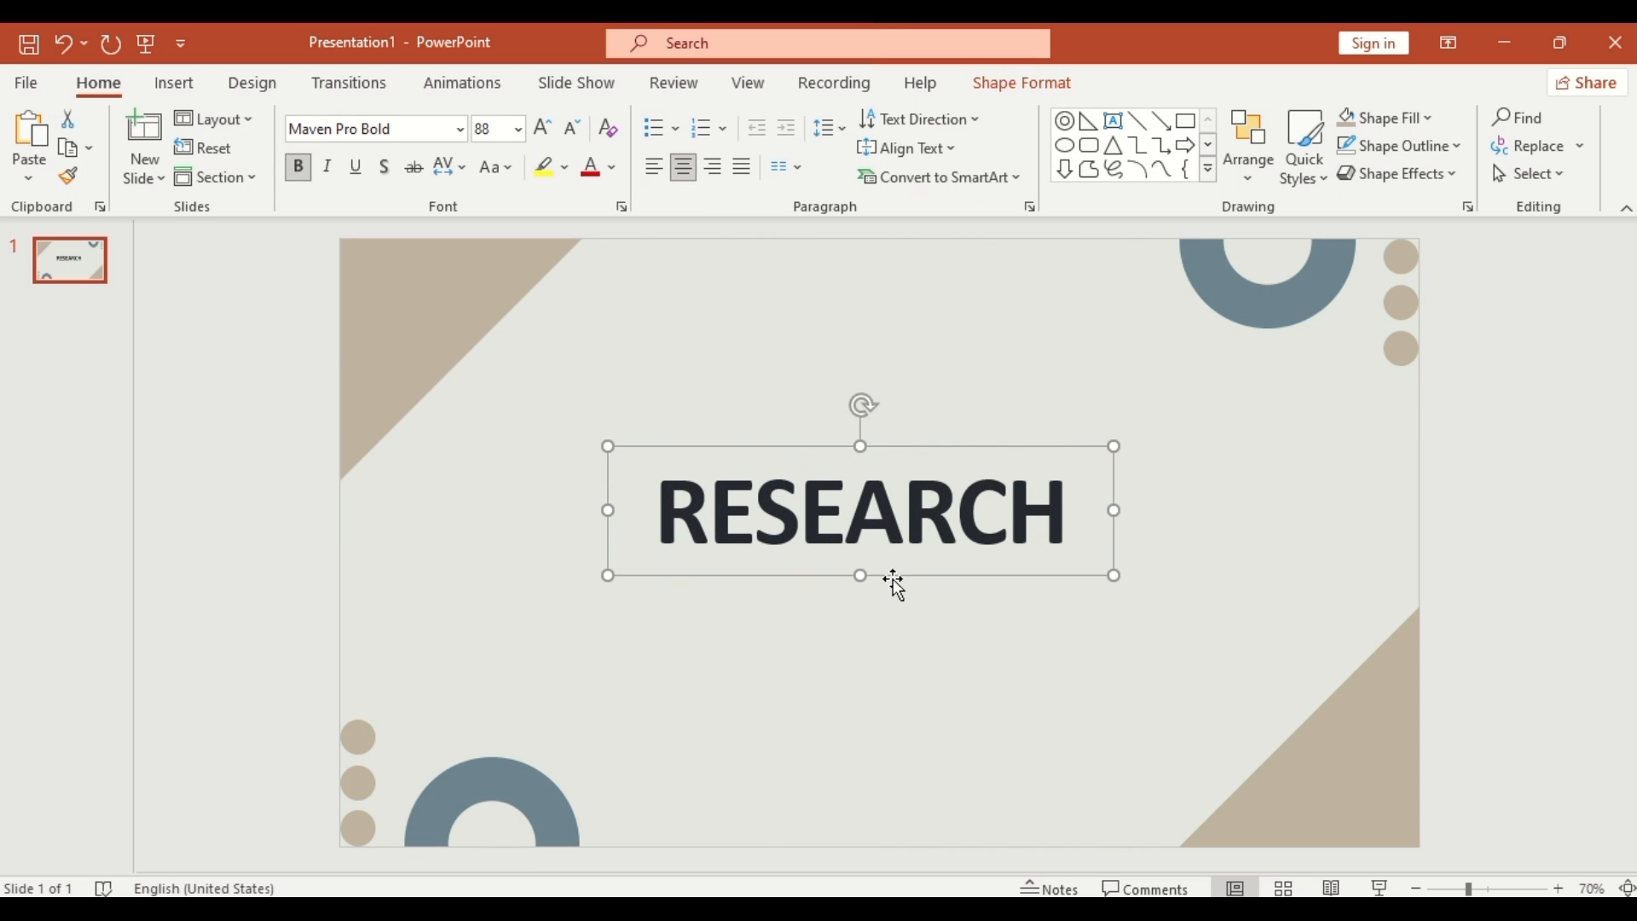
# Duplicate the RESEARCH text just below itself, set the copy to 80 pt and change its wording to PROJECT
pyautogui.moveTo(893, 580)
pyautogui.mouseDown()
pyautogui.moveTo(891, 514)
pyautogui.moveTo(896, 600)
pyautogui.mouseUp()
pyautogui.click(572, 129)
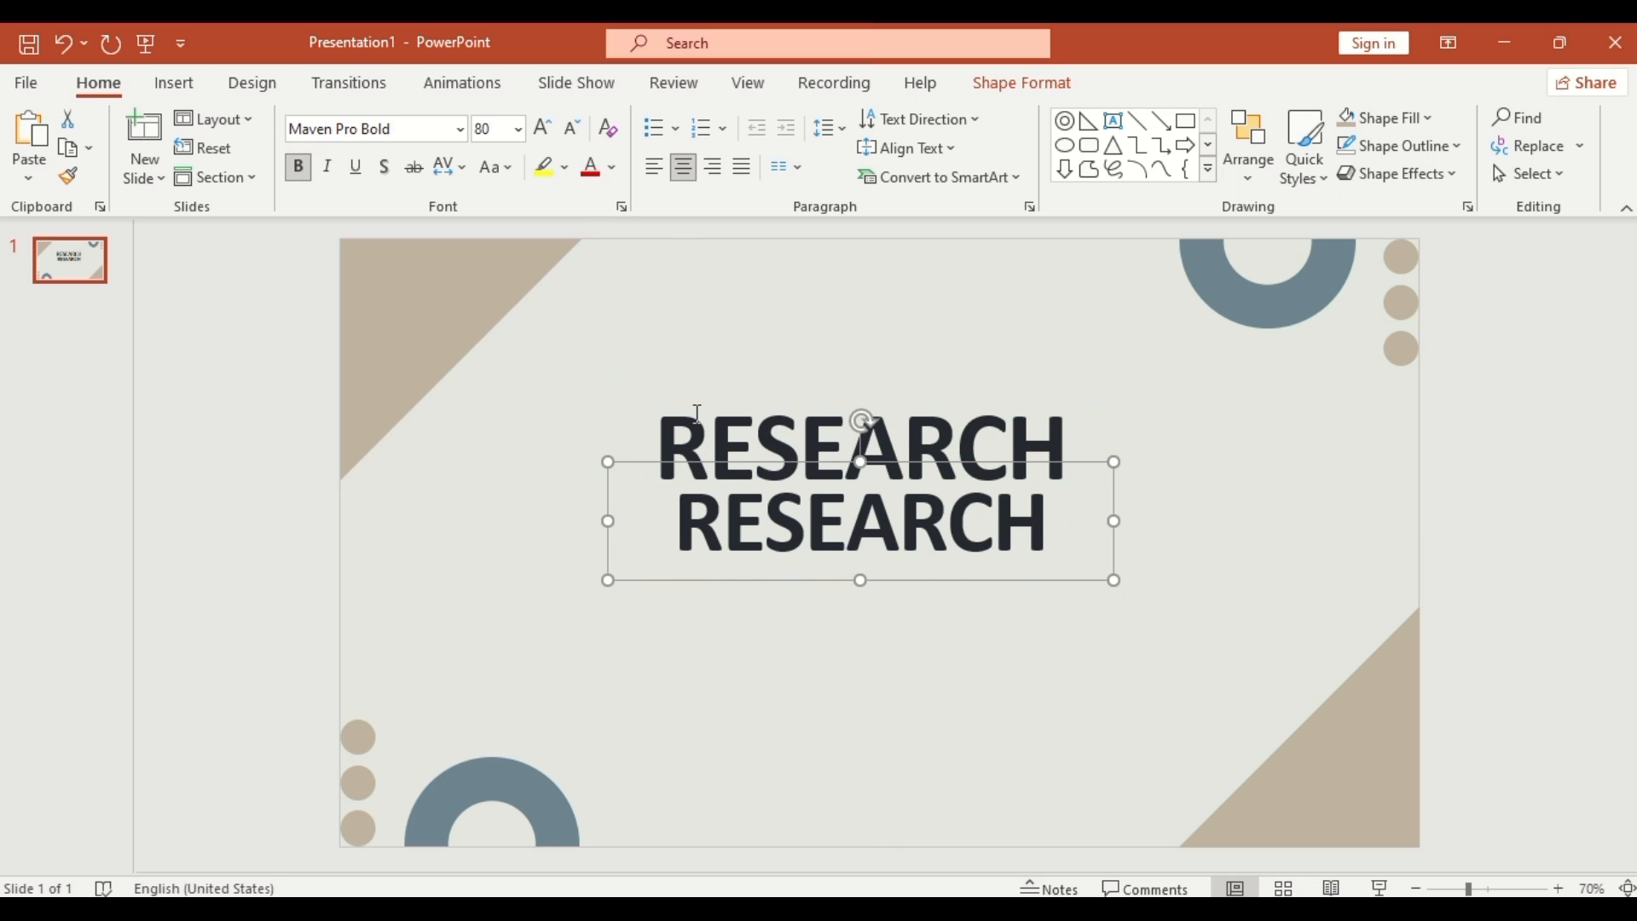
pyautogui.doubleClick(834, 544)
pyautogui.write('PROJECT')
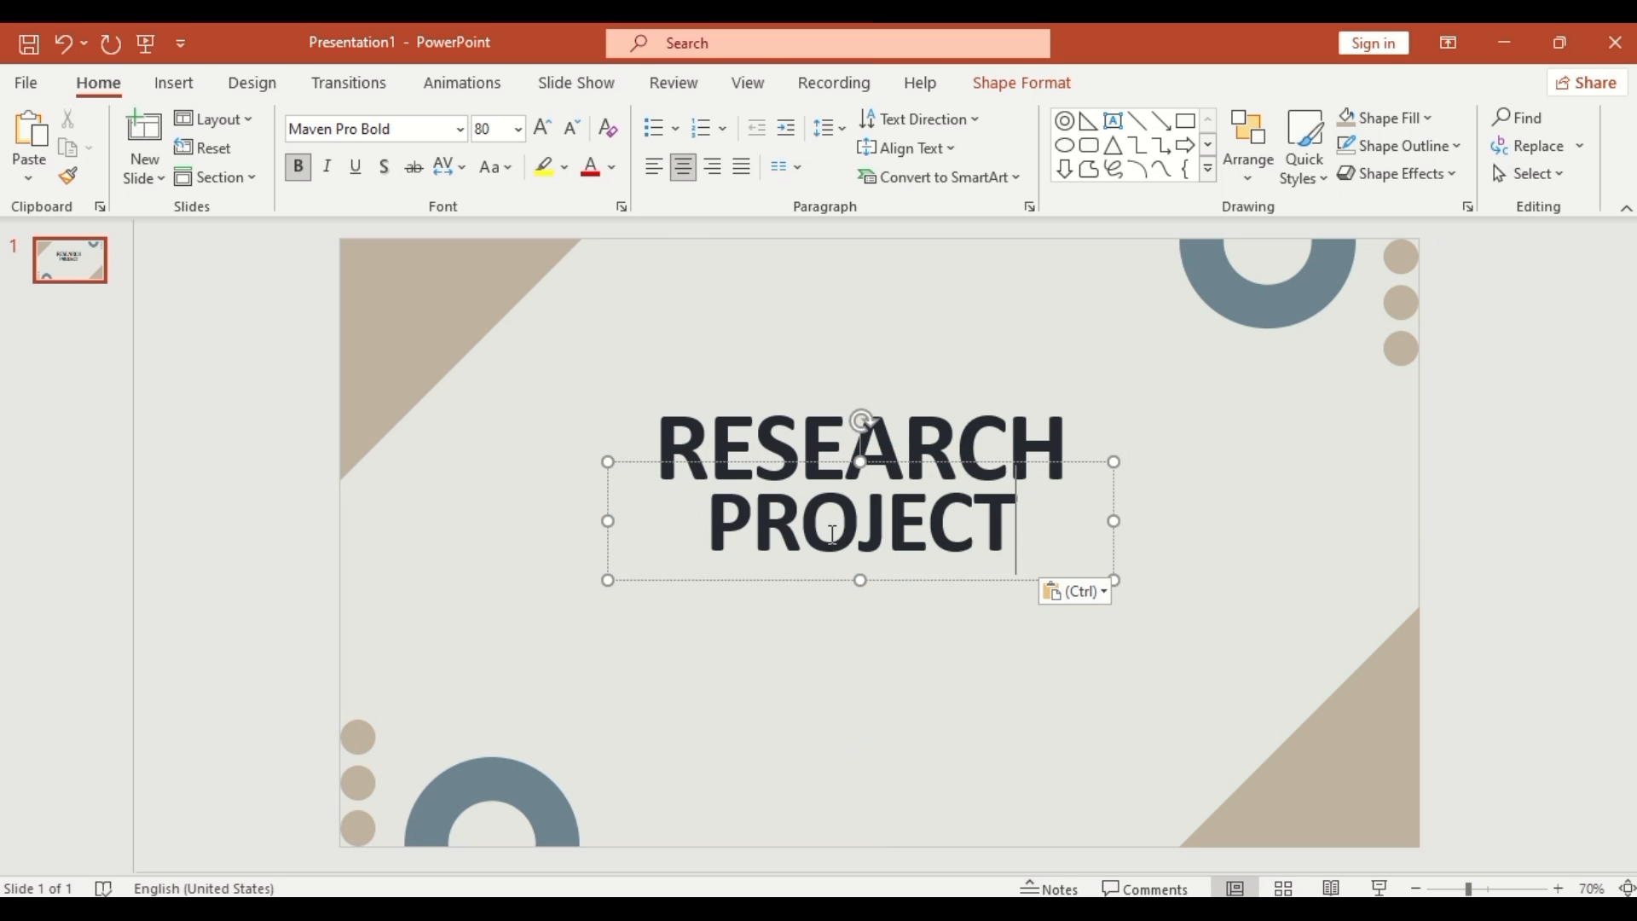
# Copy the PROJECT text below itself as a 24 pt Maven Pro subtitle reading "Presented by Akshrika Tutorials", leaving a gap under the title
pyautogui.keyDown('ctrl'); pyautogui.moveTo(914, 592); pyautogui.dragTo(913, 710); pyautogui.keyUp('ctrl')
pyautogui.click(493, 128)
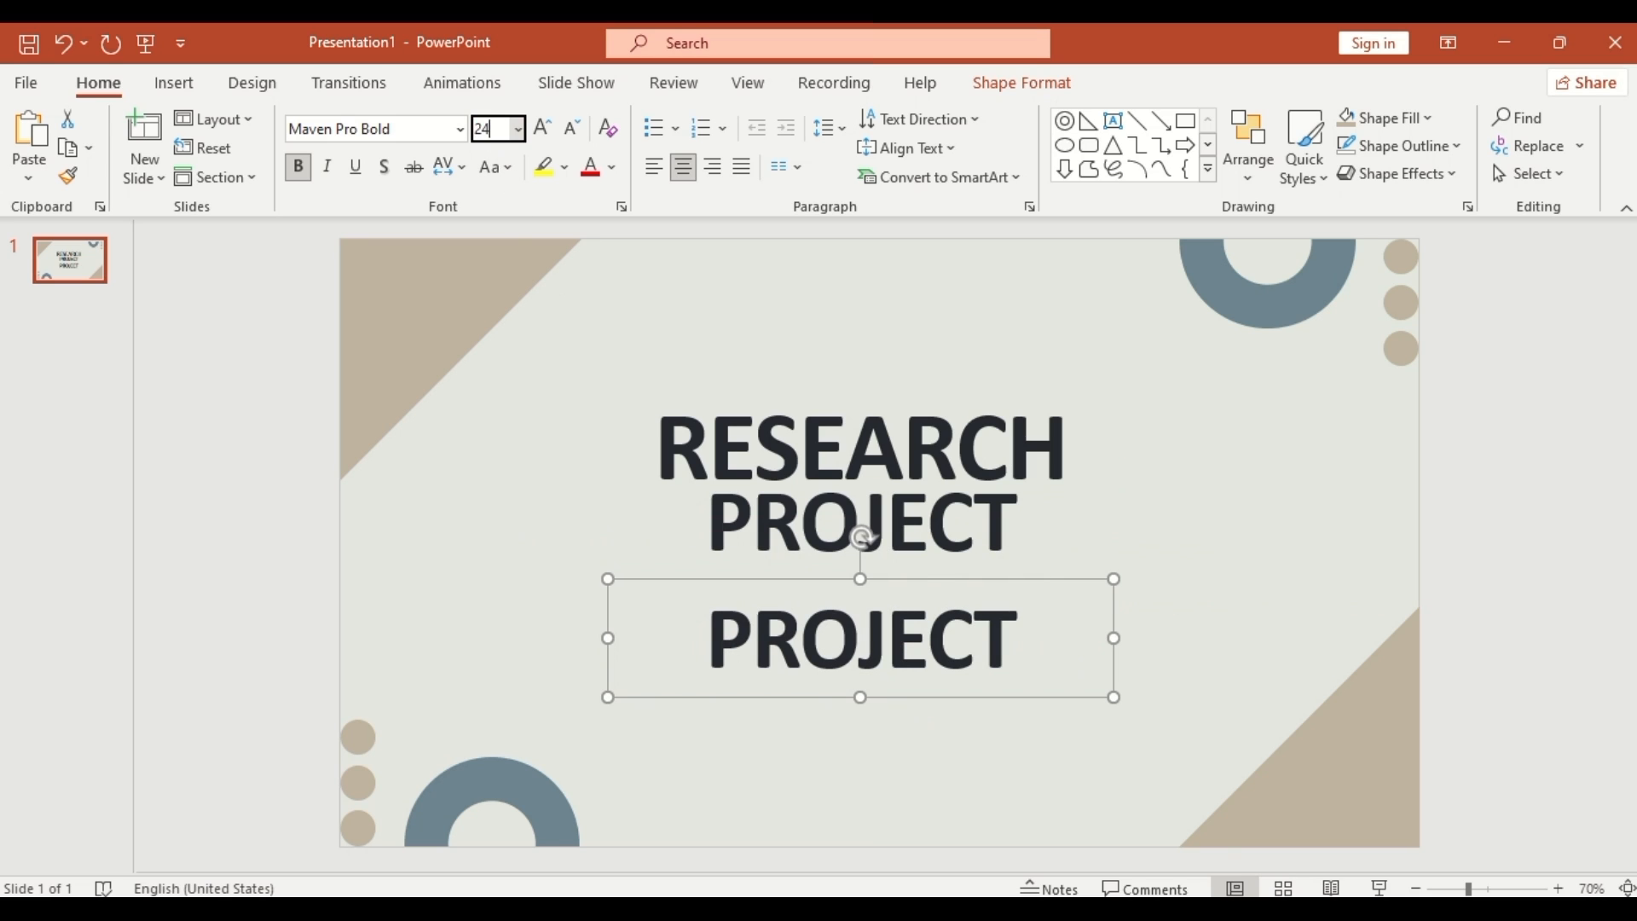
pyautogui.write('24')
pyautogui.press('Return')
pyautogui.doubleClick(839, 597)
pyautogui.write('Presented by Akshrika Tutorials')
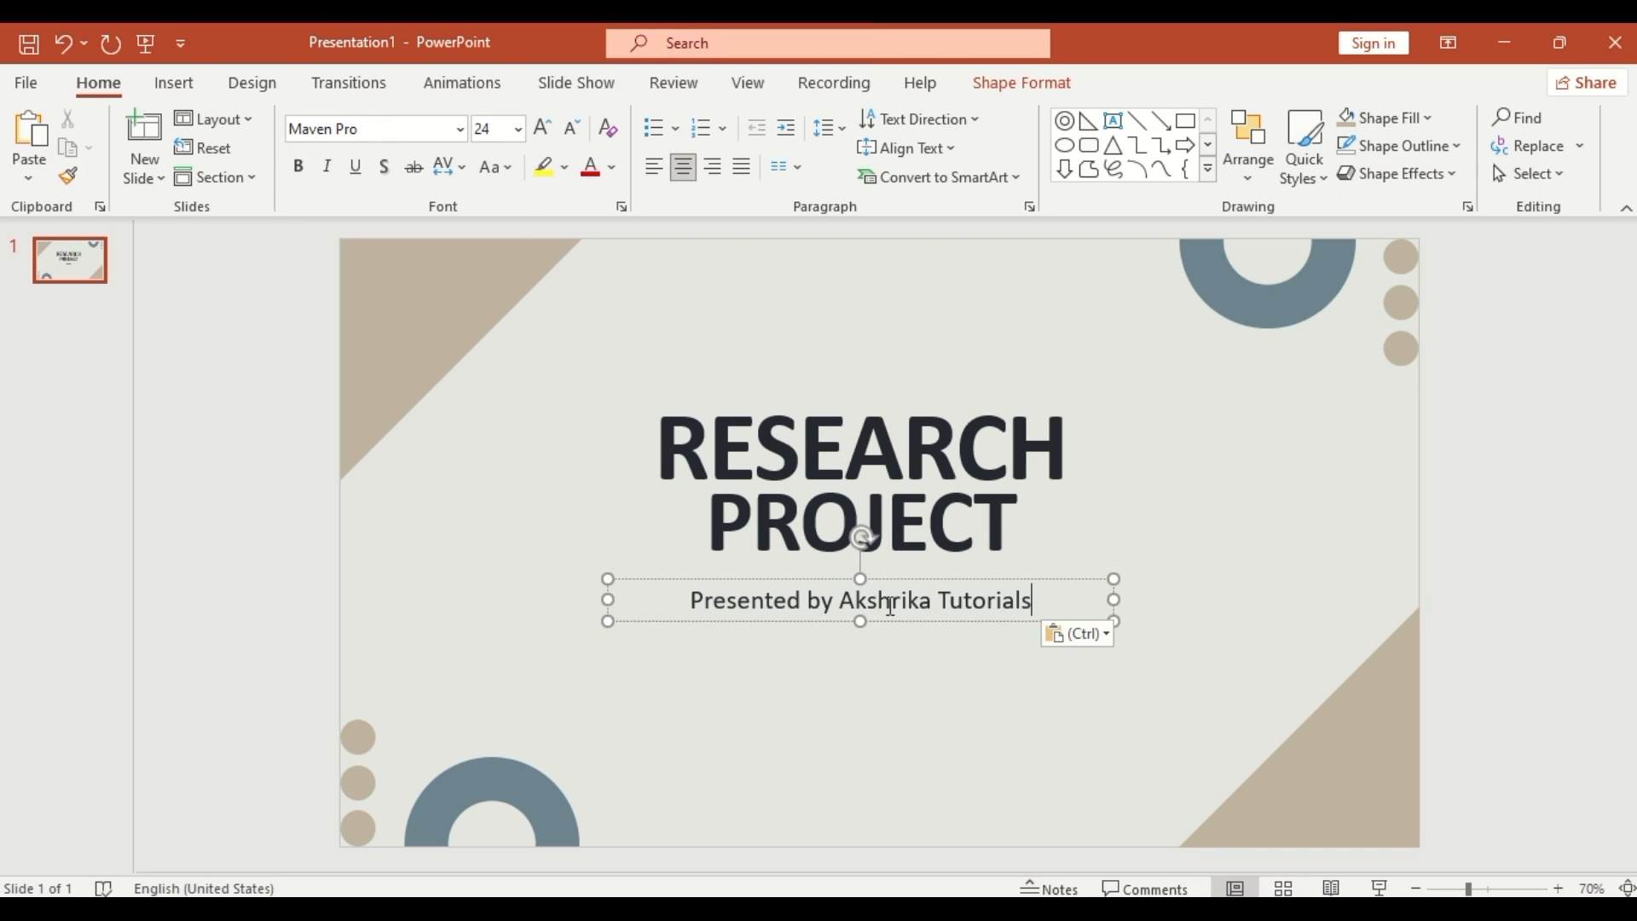
pyautogui.moveTo(902, 629); pyautogui.dragTo(900, 657)
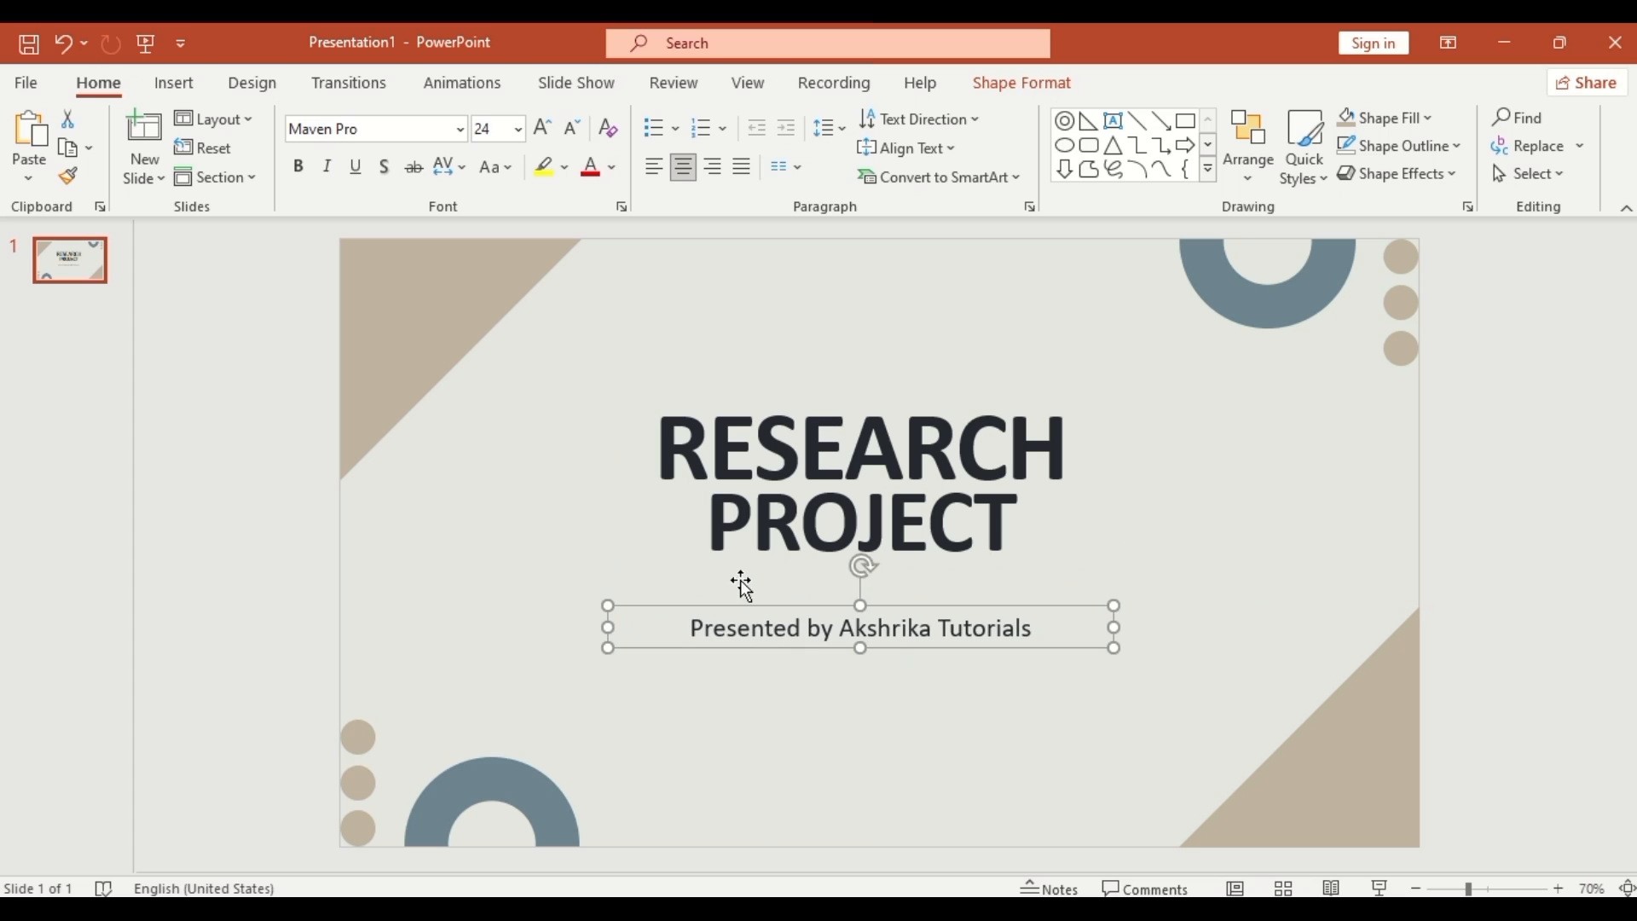
# Duplicate the title slide and delete the upper-right group, lower-right triangle, PROJECT text and subtitle from the copy
pyautogui.click(77, 272)
pyautogui.rightClick(77, 272)
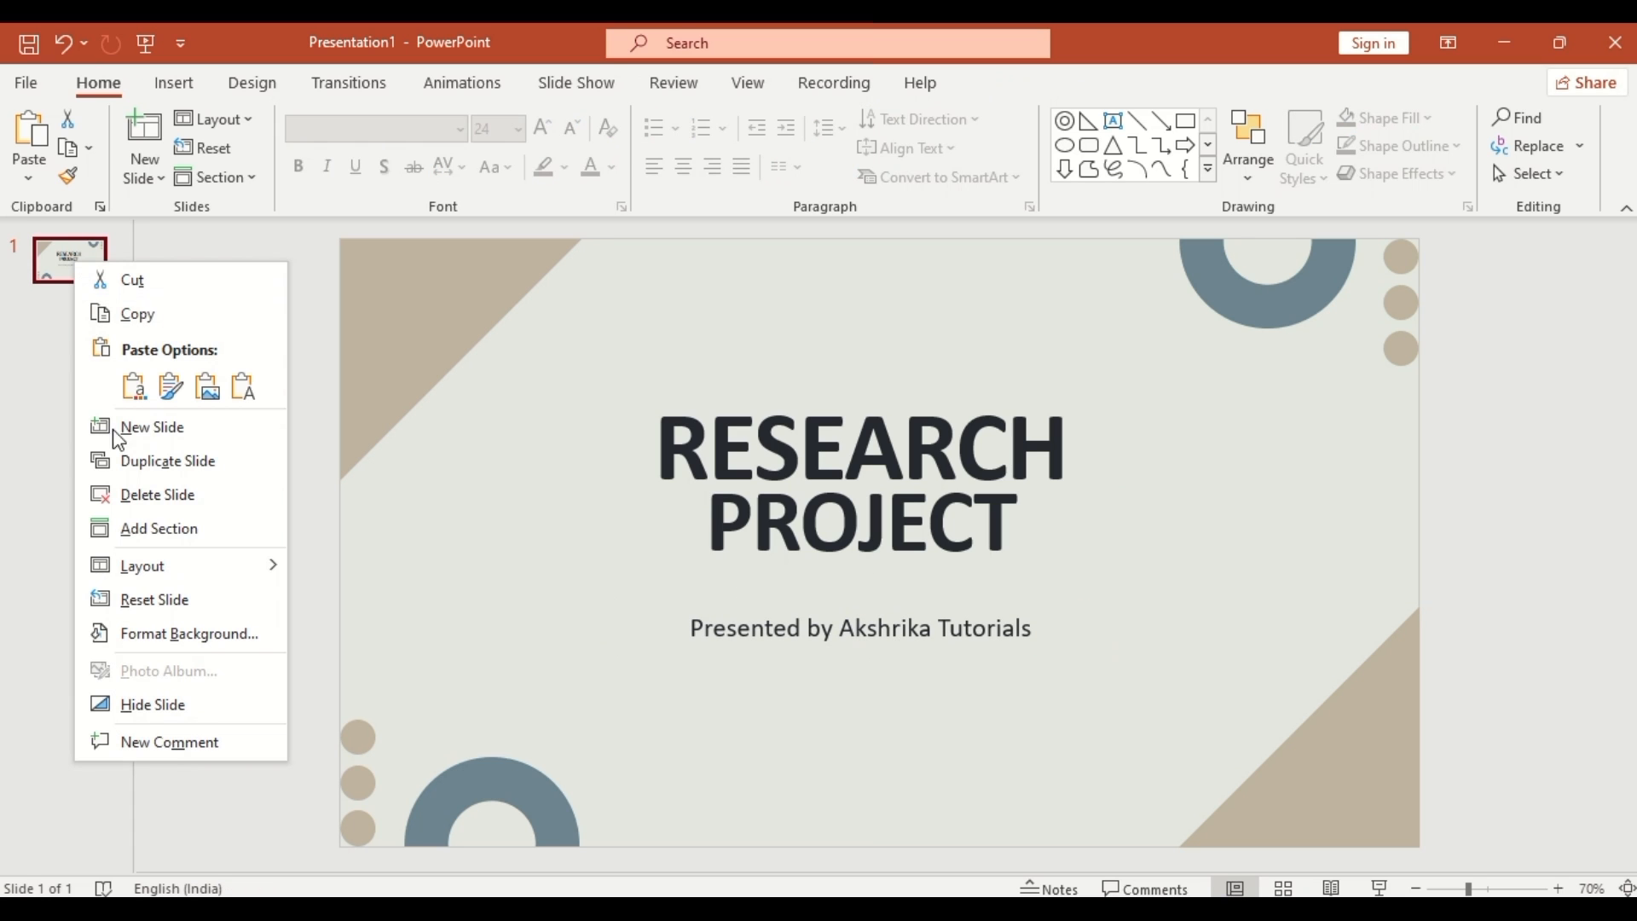
pyautogui.click(137, 461)
pyautogui.click(1228, 309)
pyautogui.keyDown('shift'); pyautogui.click(1316, 745); pyautogui.keyUp('shift')
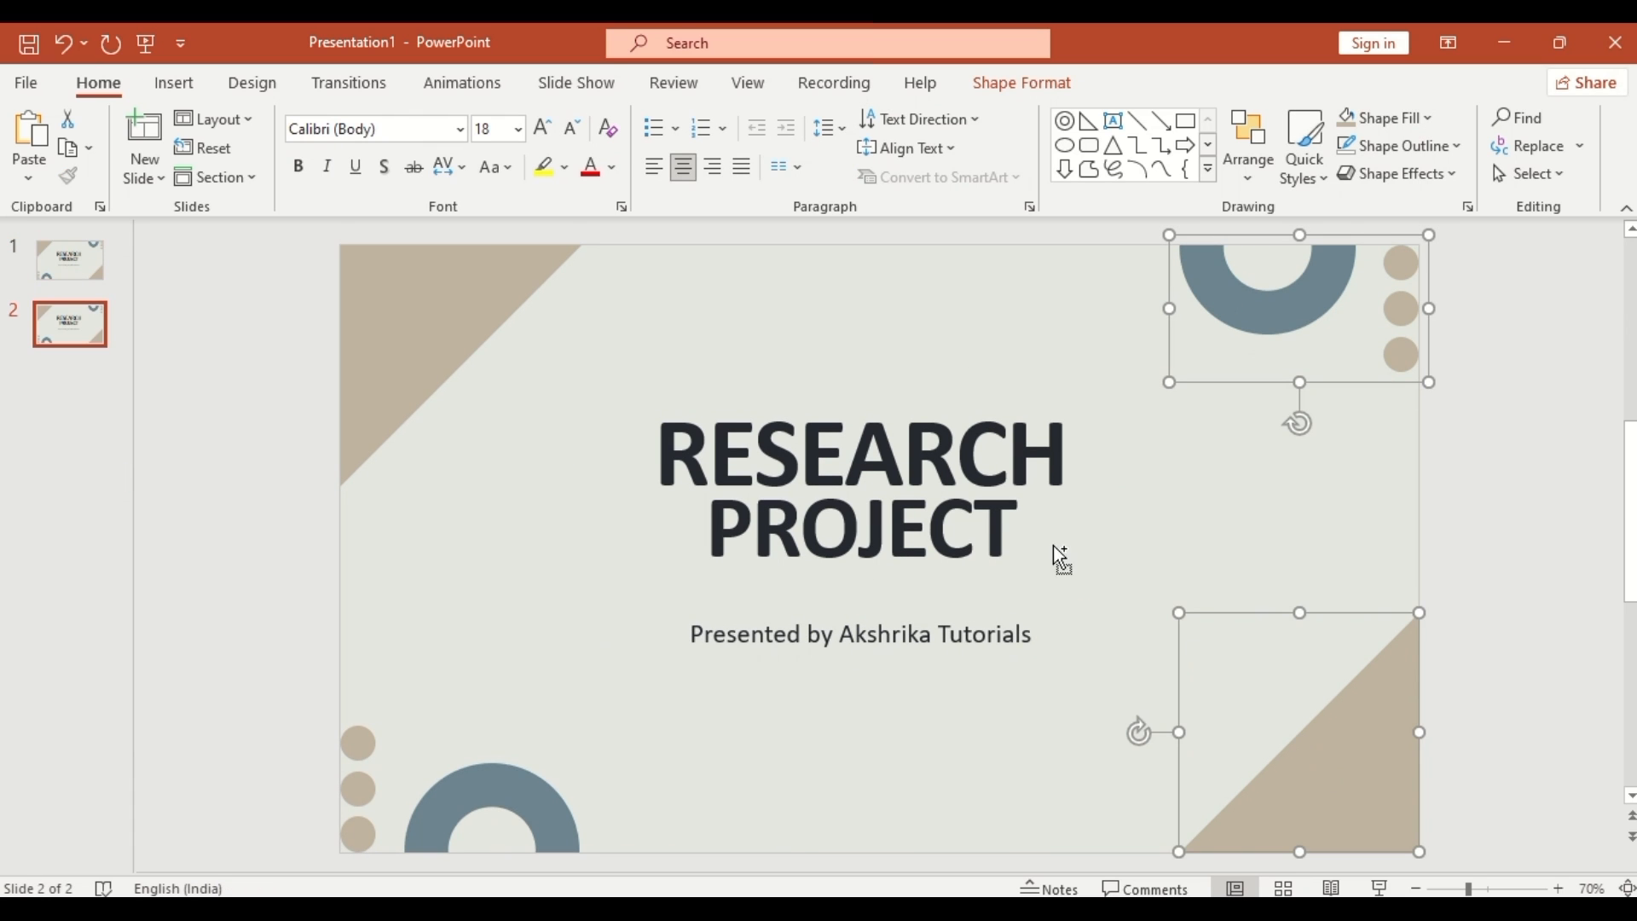
pyautogui.keyDown('shift'); pyautogui.click(986, 492); pyautogui.keyUp('shift')
pyautogui.keyDown('shift'); pyautogui.click(966, 631); pyautogui.keyUp('shift')
pyautogui.press('Delete')
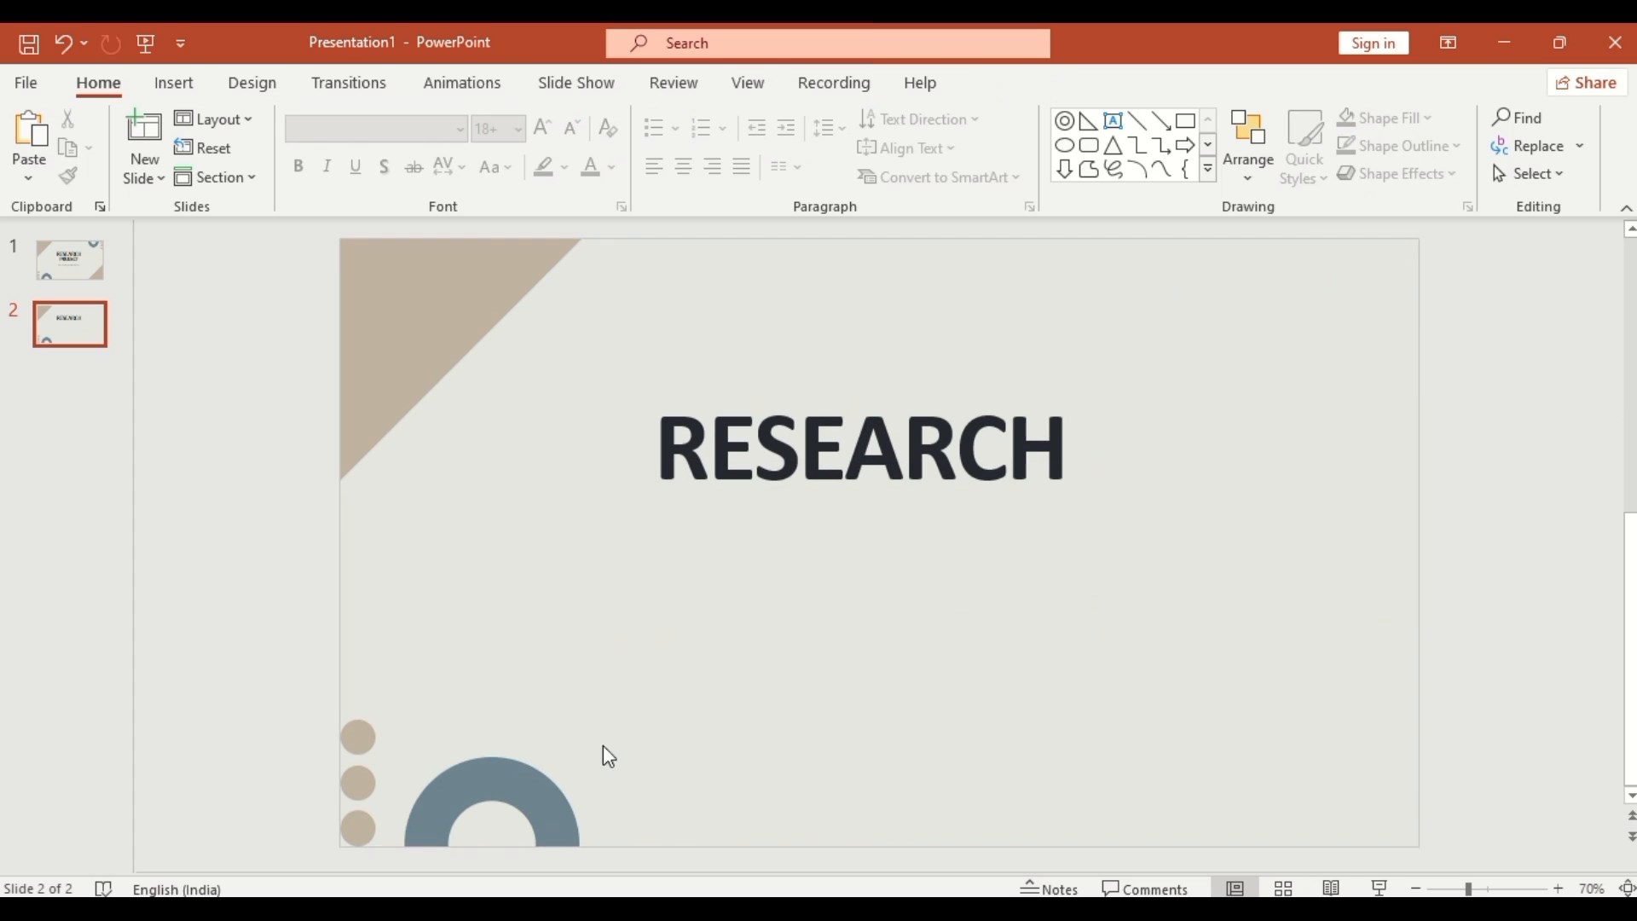
# Align slide 2's circles and half-ring group to the right edge of the slide and flip it horizontally
pyautogui.click(512, 778)
pyautogui.click(1246, 175)
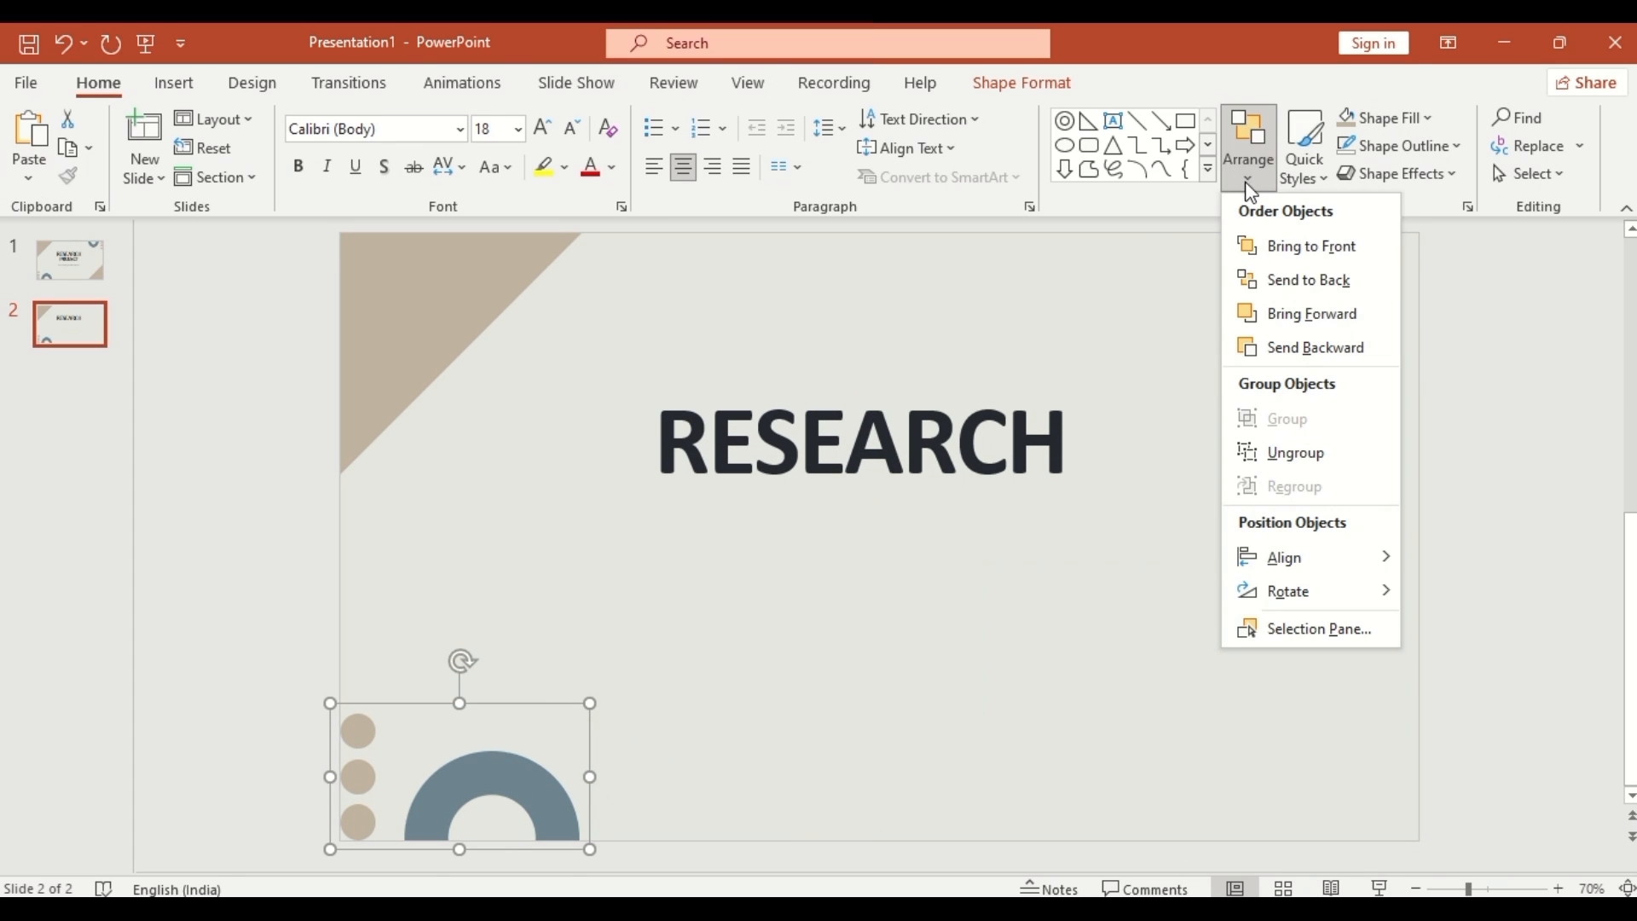
pyautogui.moveTo(1296, 557)
pyautogui.click(1481, 627)
pyautogui.click(1247, 175)
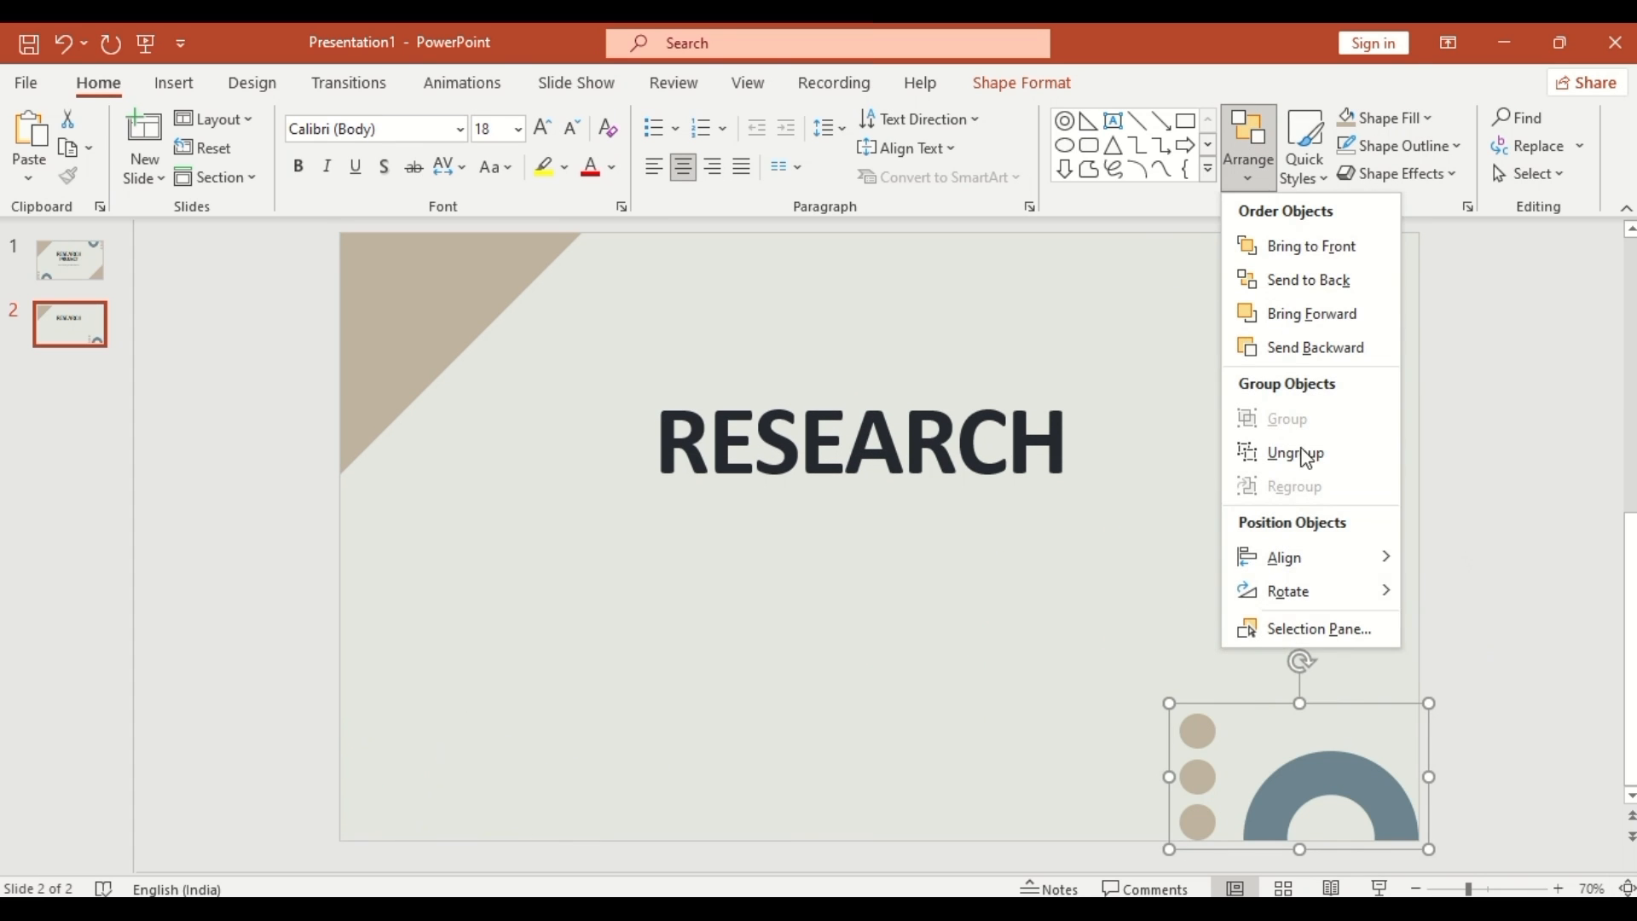
pyautogui.moveTo(1297, 591)
pyautogui.click(1476, 696)
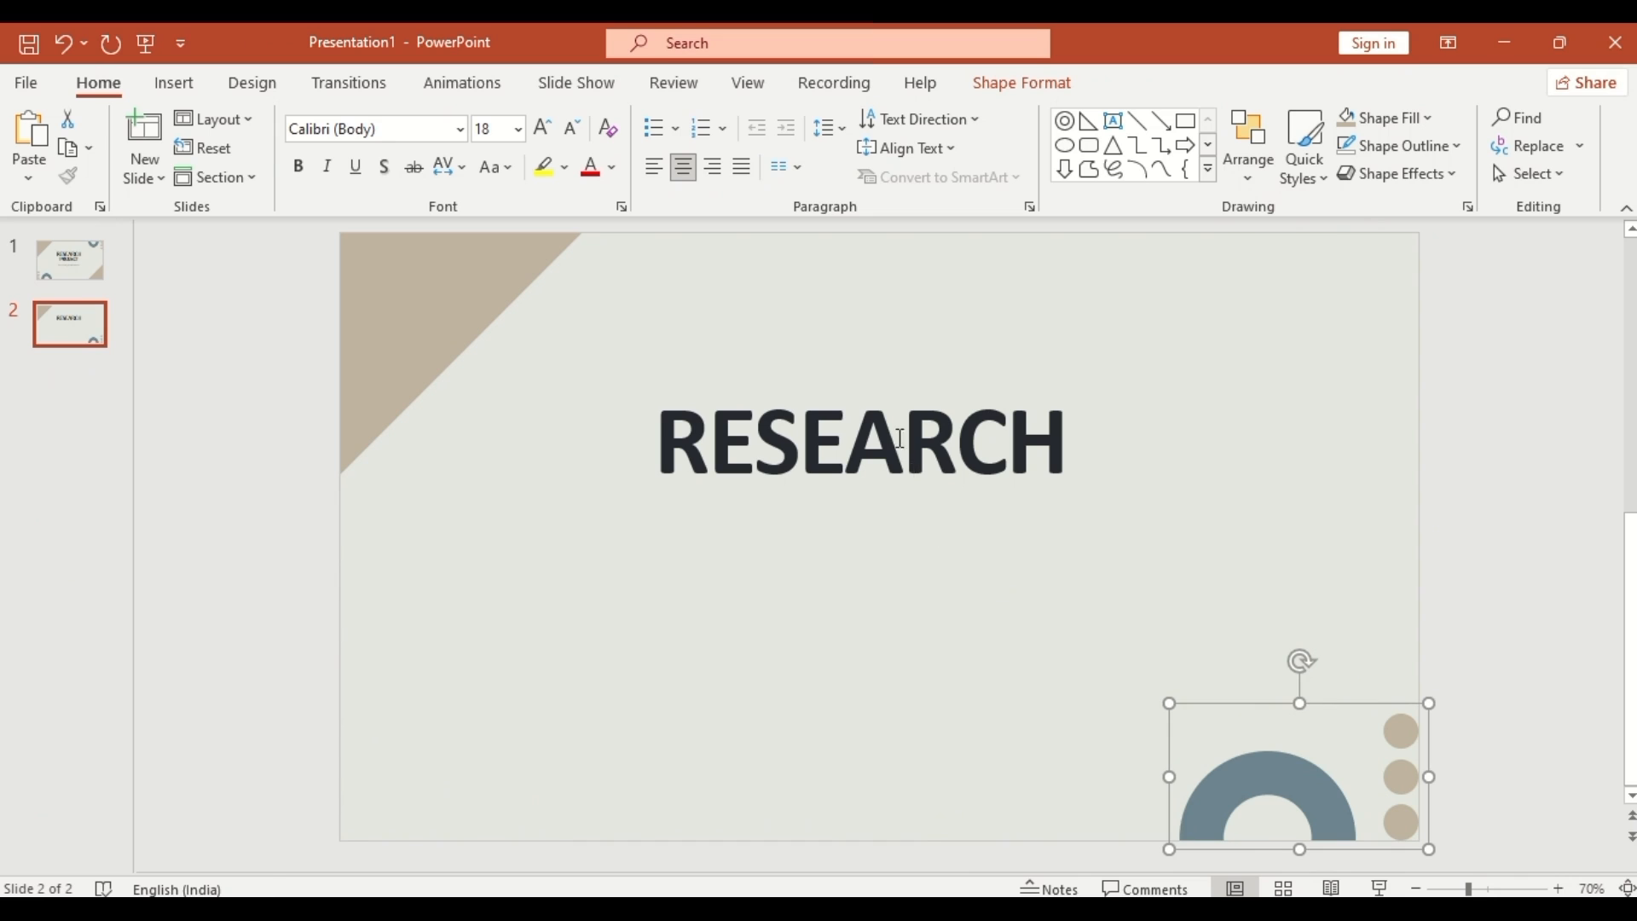
# Turn the RESEARCH text on slide 2 into the heading OVERVIEW at 54 pt and move it up near the slide's upper edge
pyautogui.click(899, 438)
pyautogui.click(572, 128)
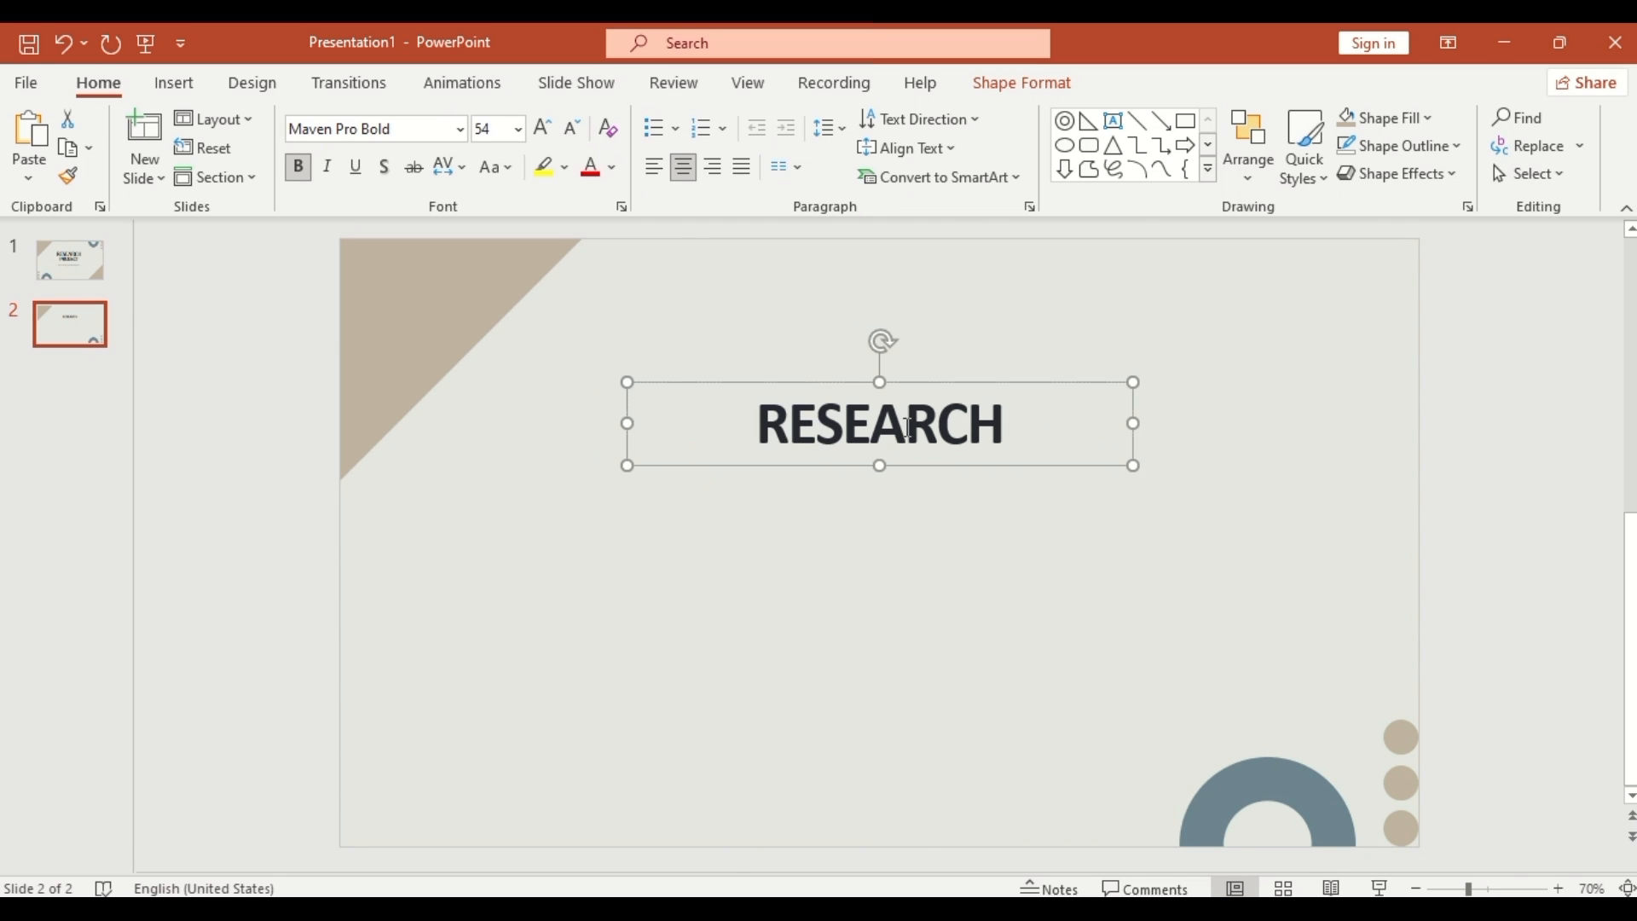
pyautogui.doubleClick(907, 426)
pyautogui.write('OVERVIEW')
pyautogui.moveTo(961, 468); pyautogui.dragTo(961, 386)
# Draw a rounded rectangle about 25 by 9 cm below the OVERVIEW heading with a 3 pt tan outline
pyautogui.click(1090, 148)
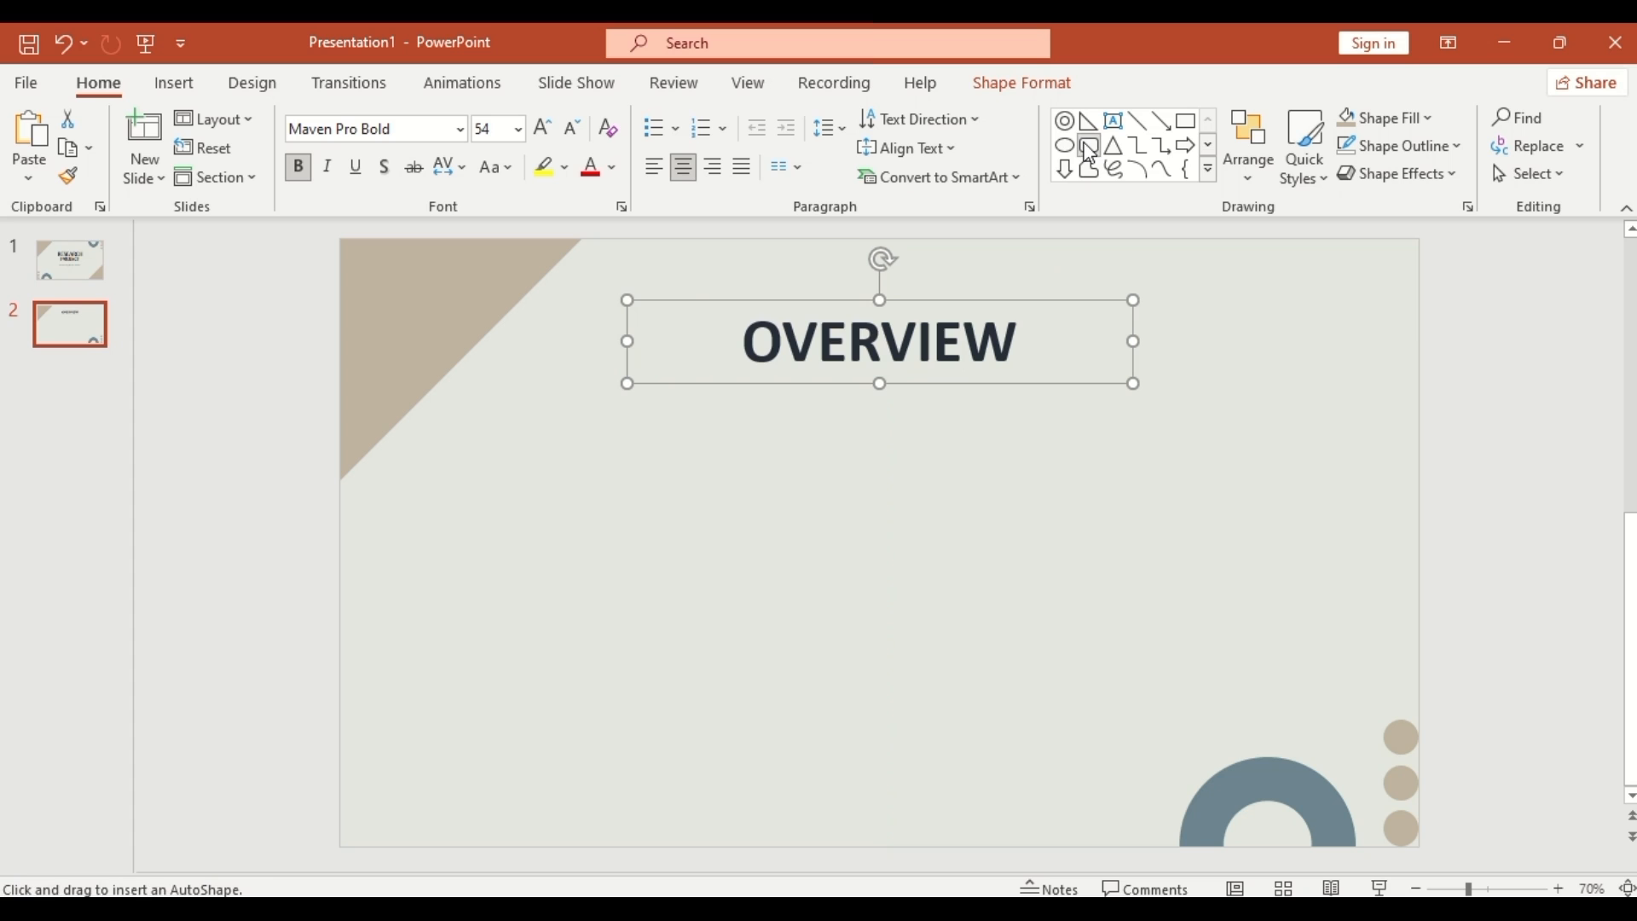
pyautogui.moveTo(470, 450); pyautogui.dragTo(1264, 732)
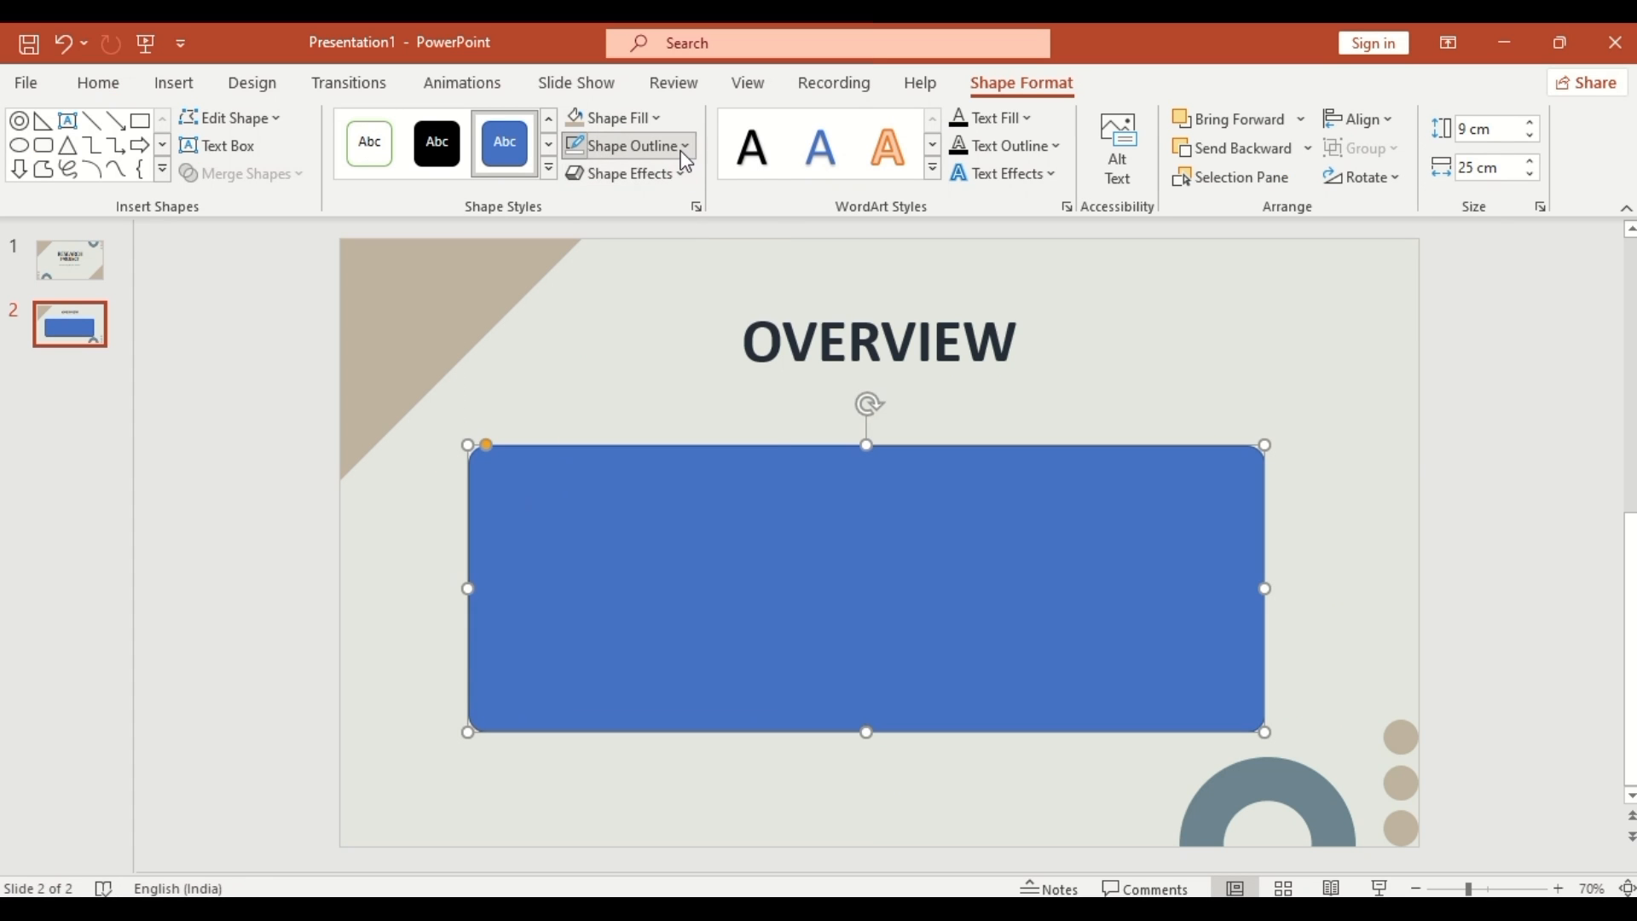
pyautogui.click(685, 146)
pyautogui.moveTo(667, 586)
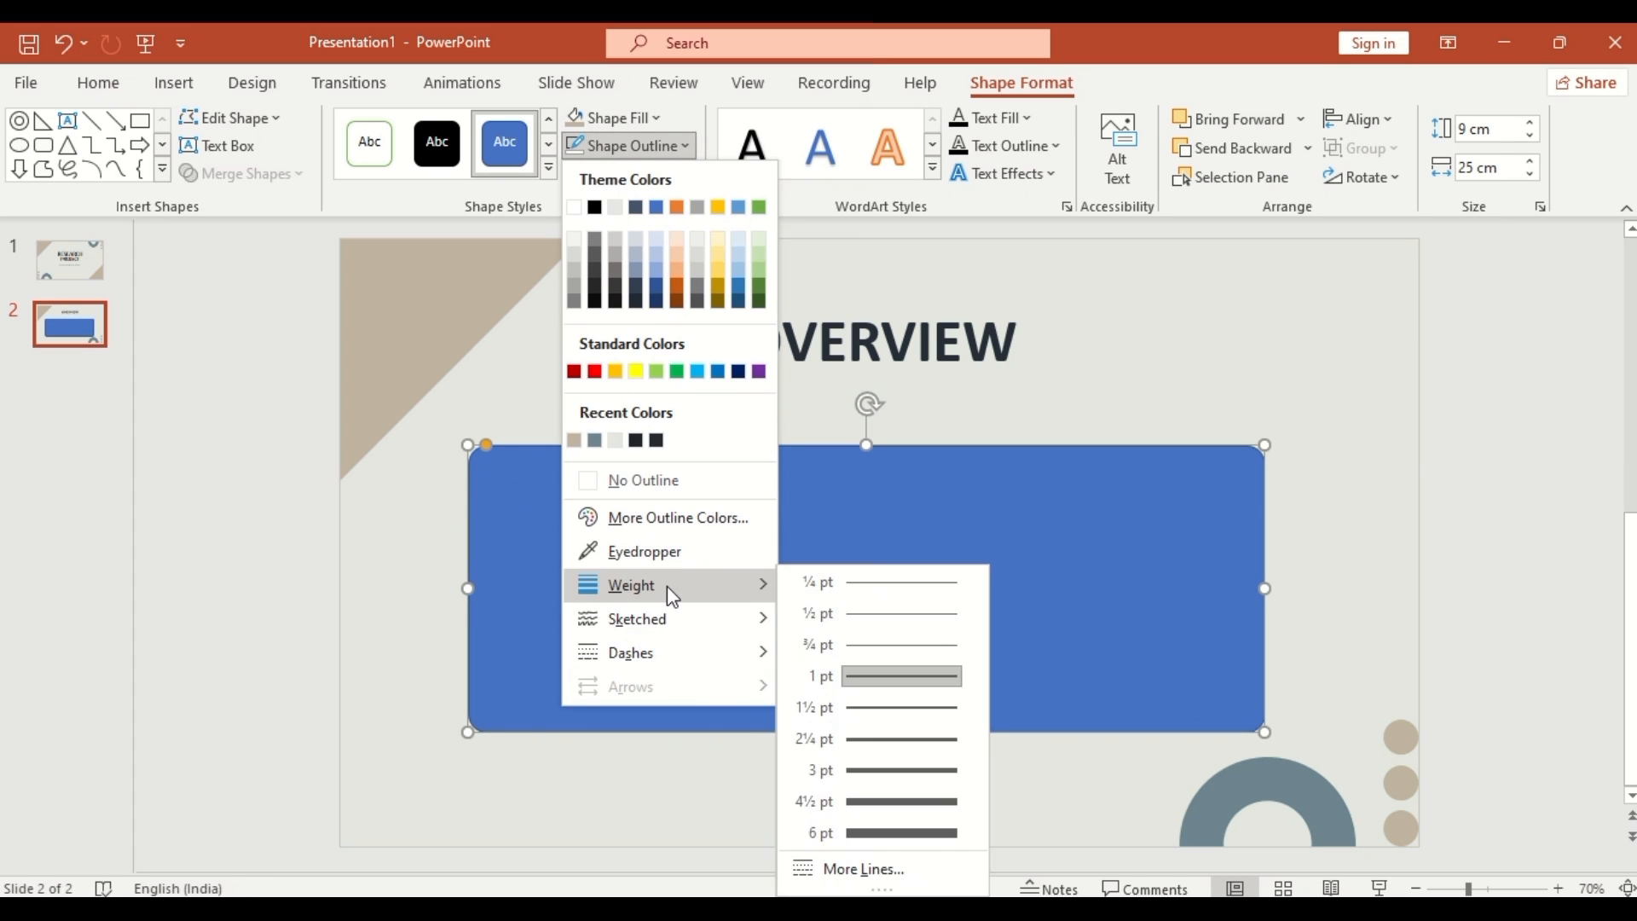
pyautogui.click(863, 772)
pyautogui.click(684, 146)
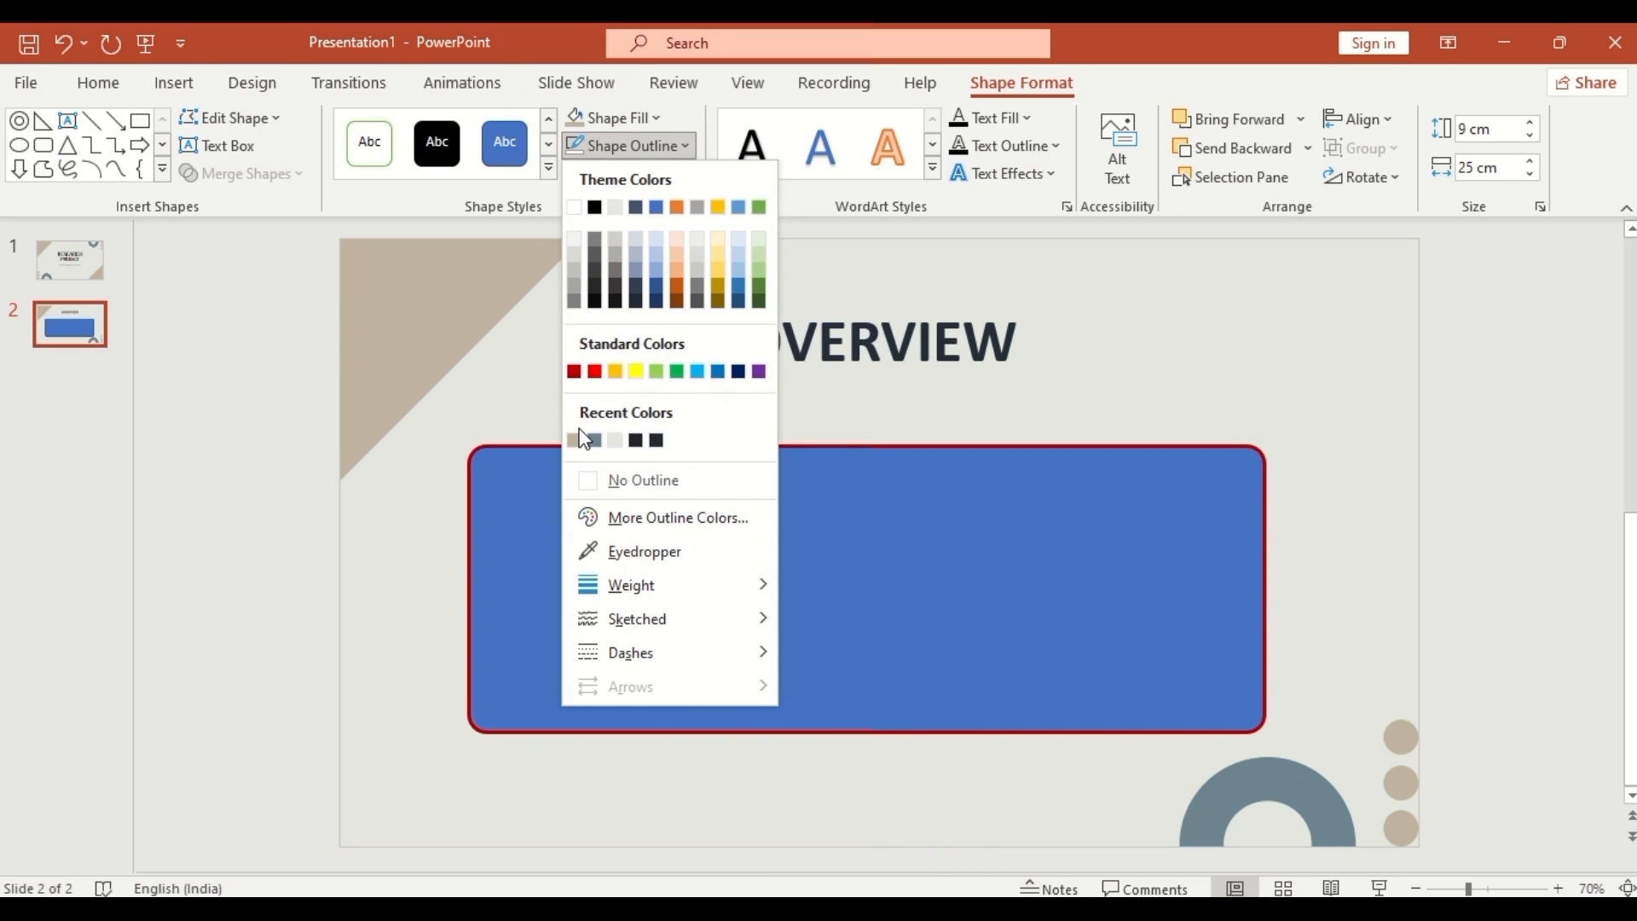
pyautogui.click(586, 314)
# Fill the rounded rectangle with the same tan and make the fill partly transparent
pyautogui.click(577, 124)
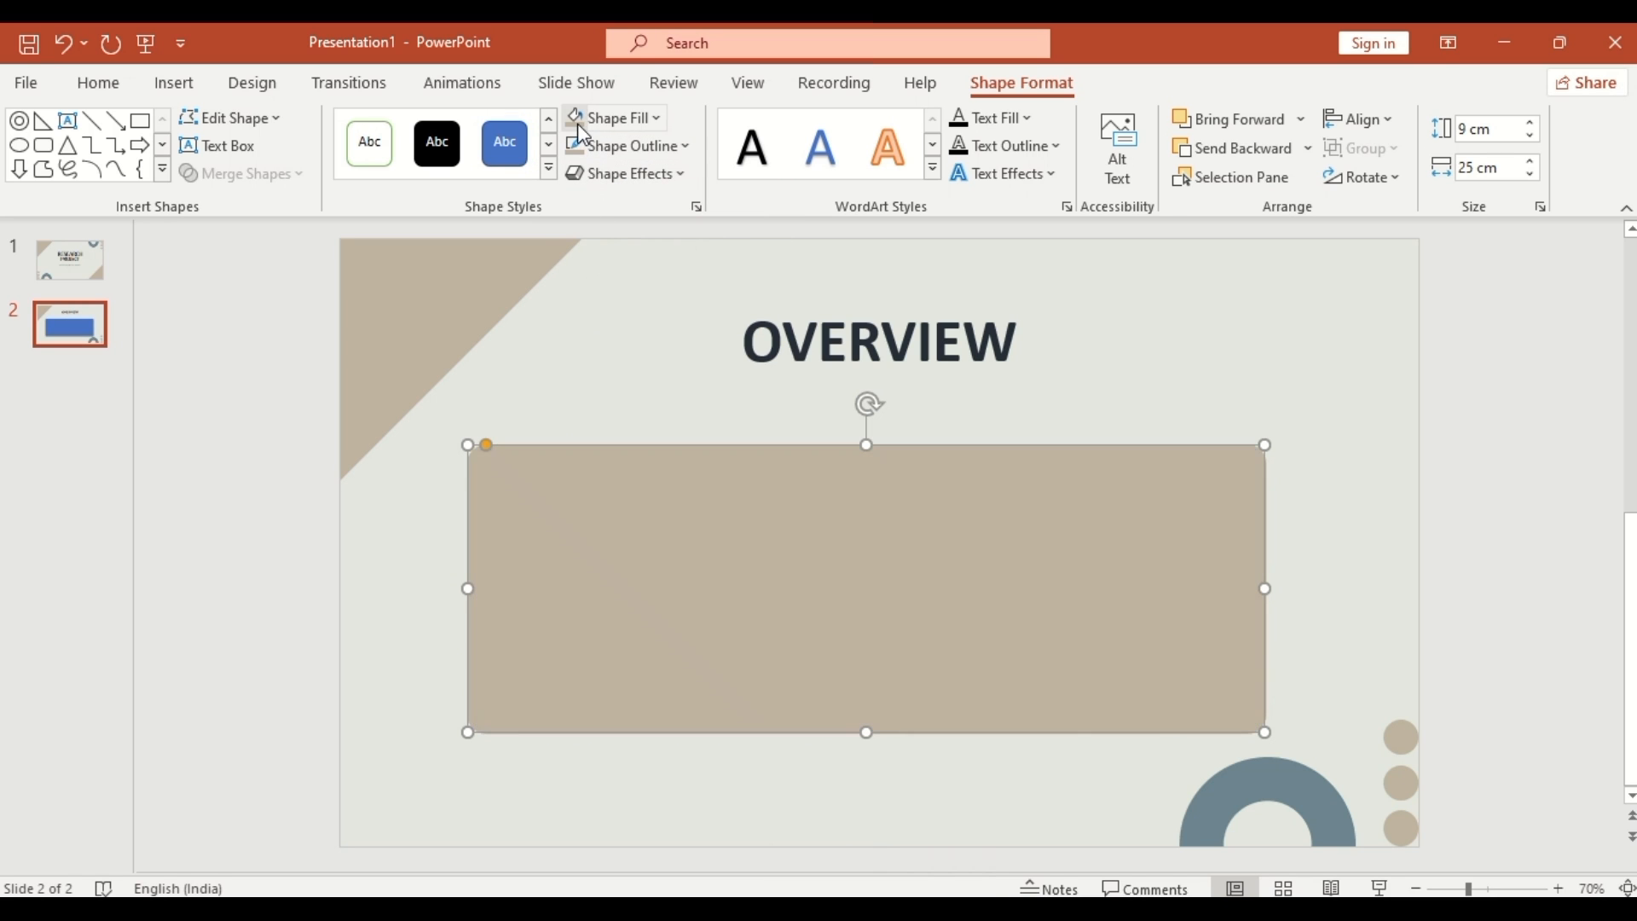
pyautogui.click(696, 206)
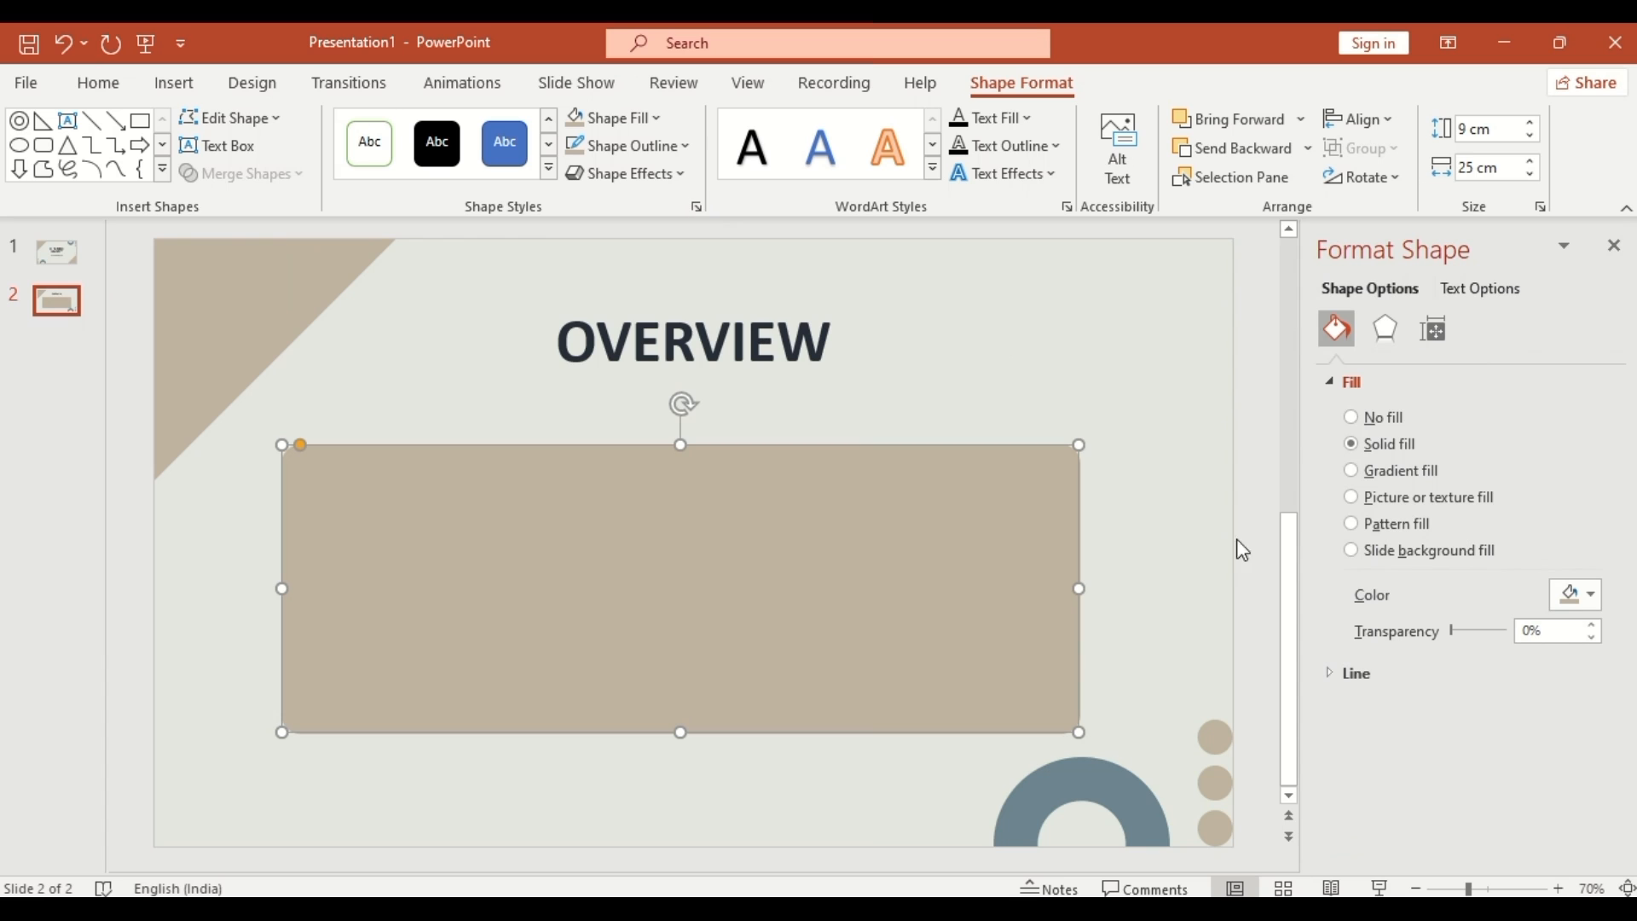
pyautogui.moveTo(1451, 631); pyautogui.dragTo(1466, 633)
pyautogui.click(1614, 246)
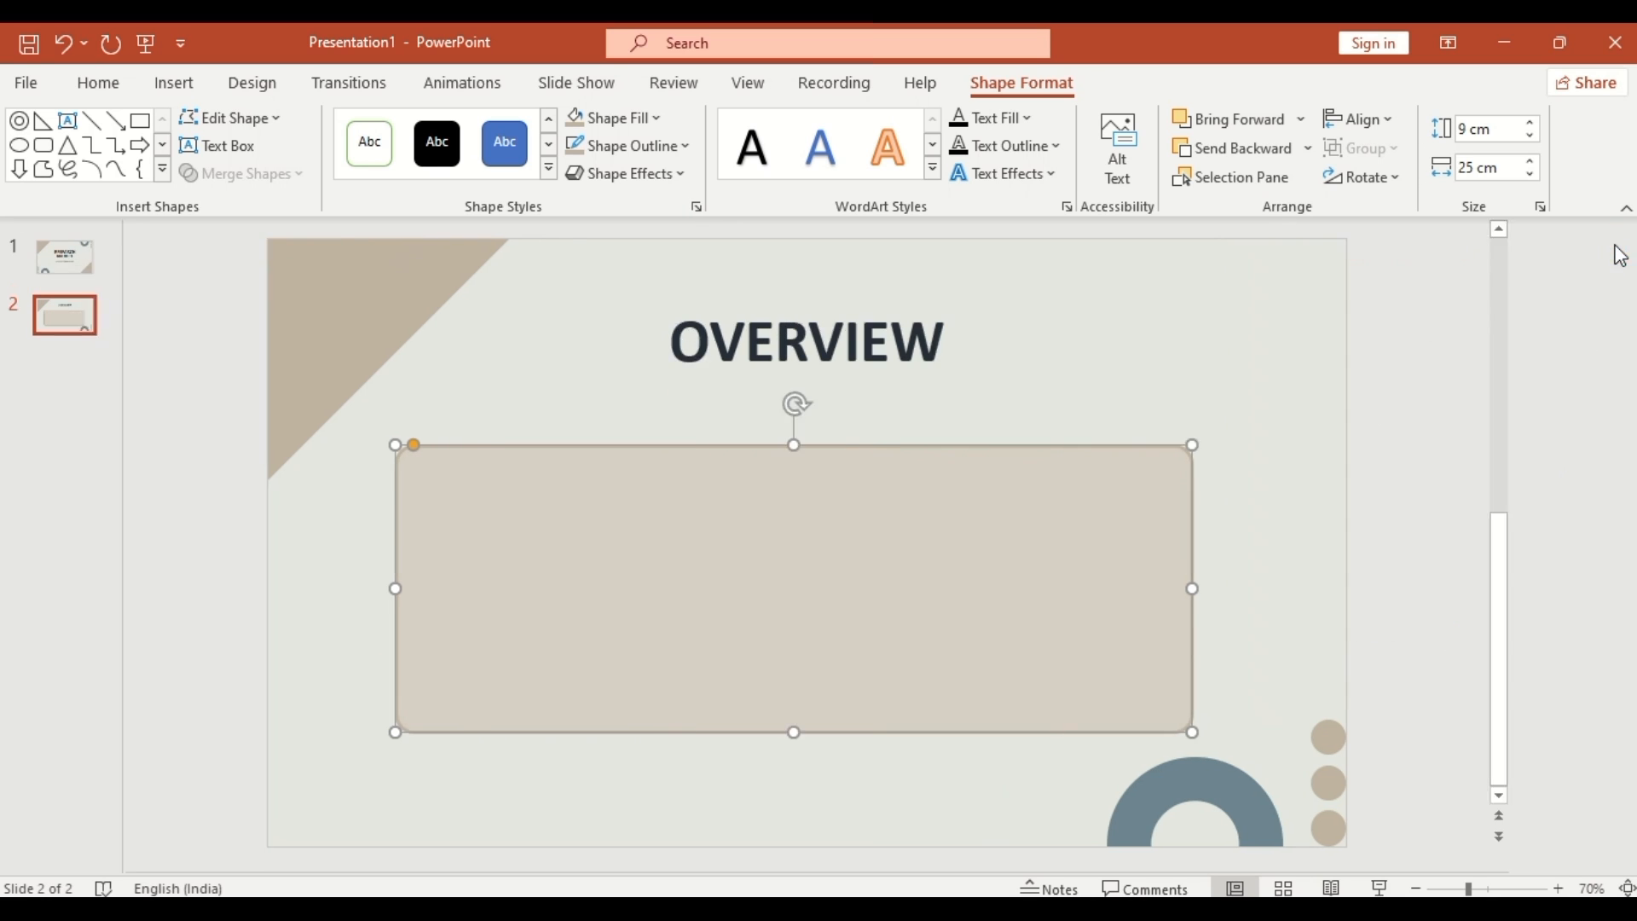
# Align the rounded rectangle to the centre and middle of the slide
pyautogui.click(1386, 123)
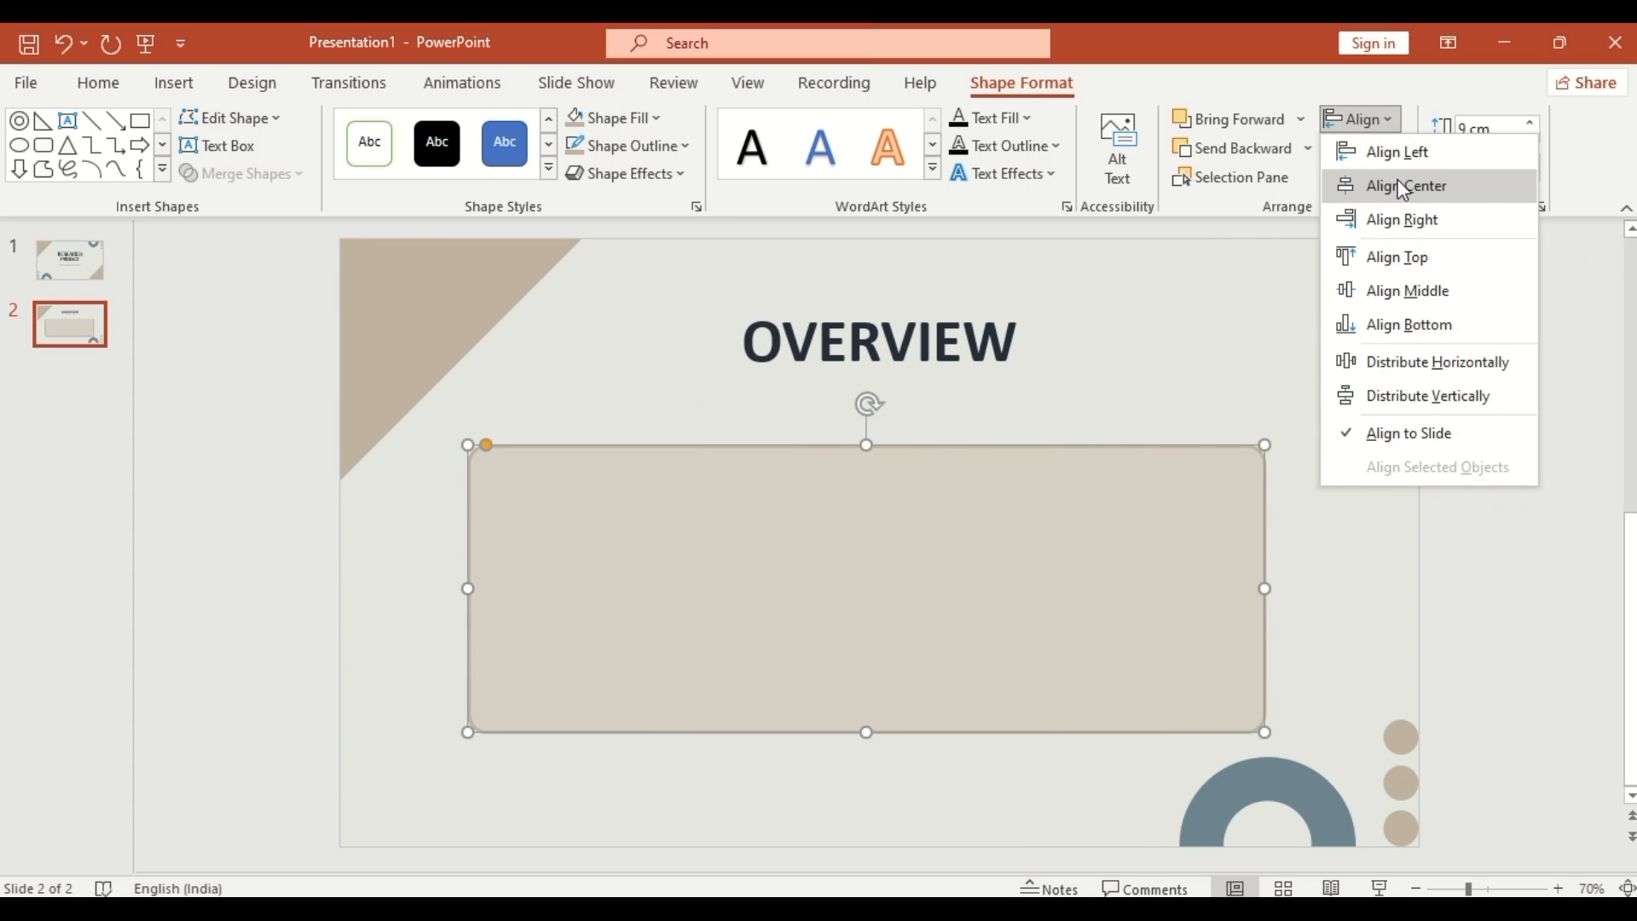
pyautogui.click(1398, 184)
pyautogui.click(1387, 124)
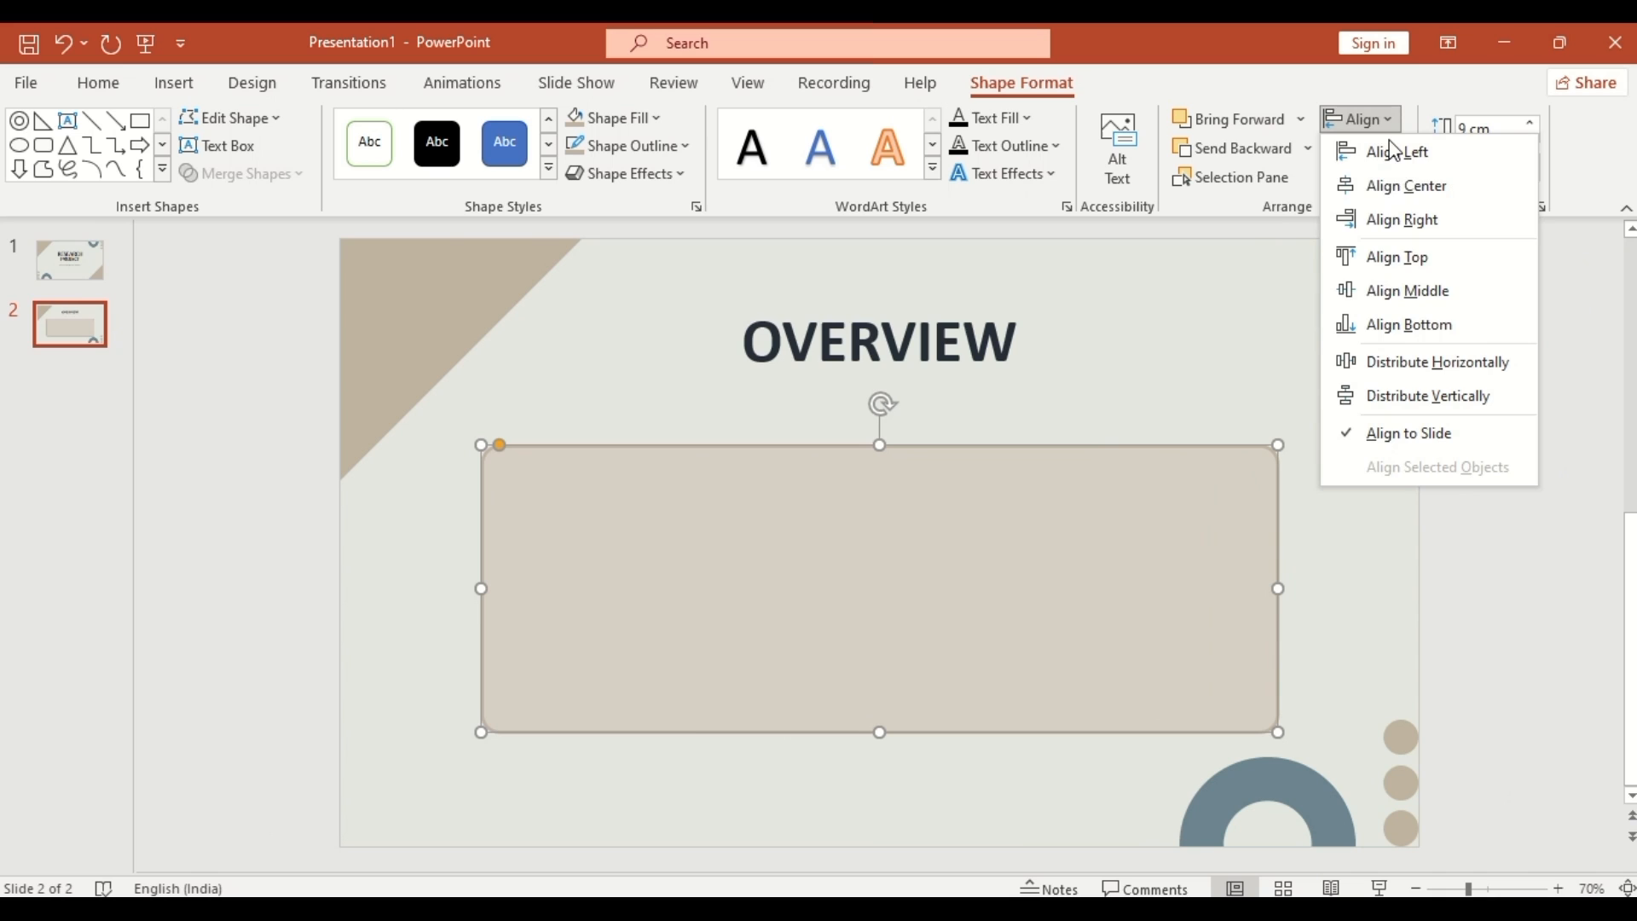
pyautogui.click(1407, 288)
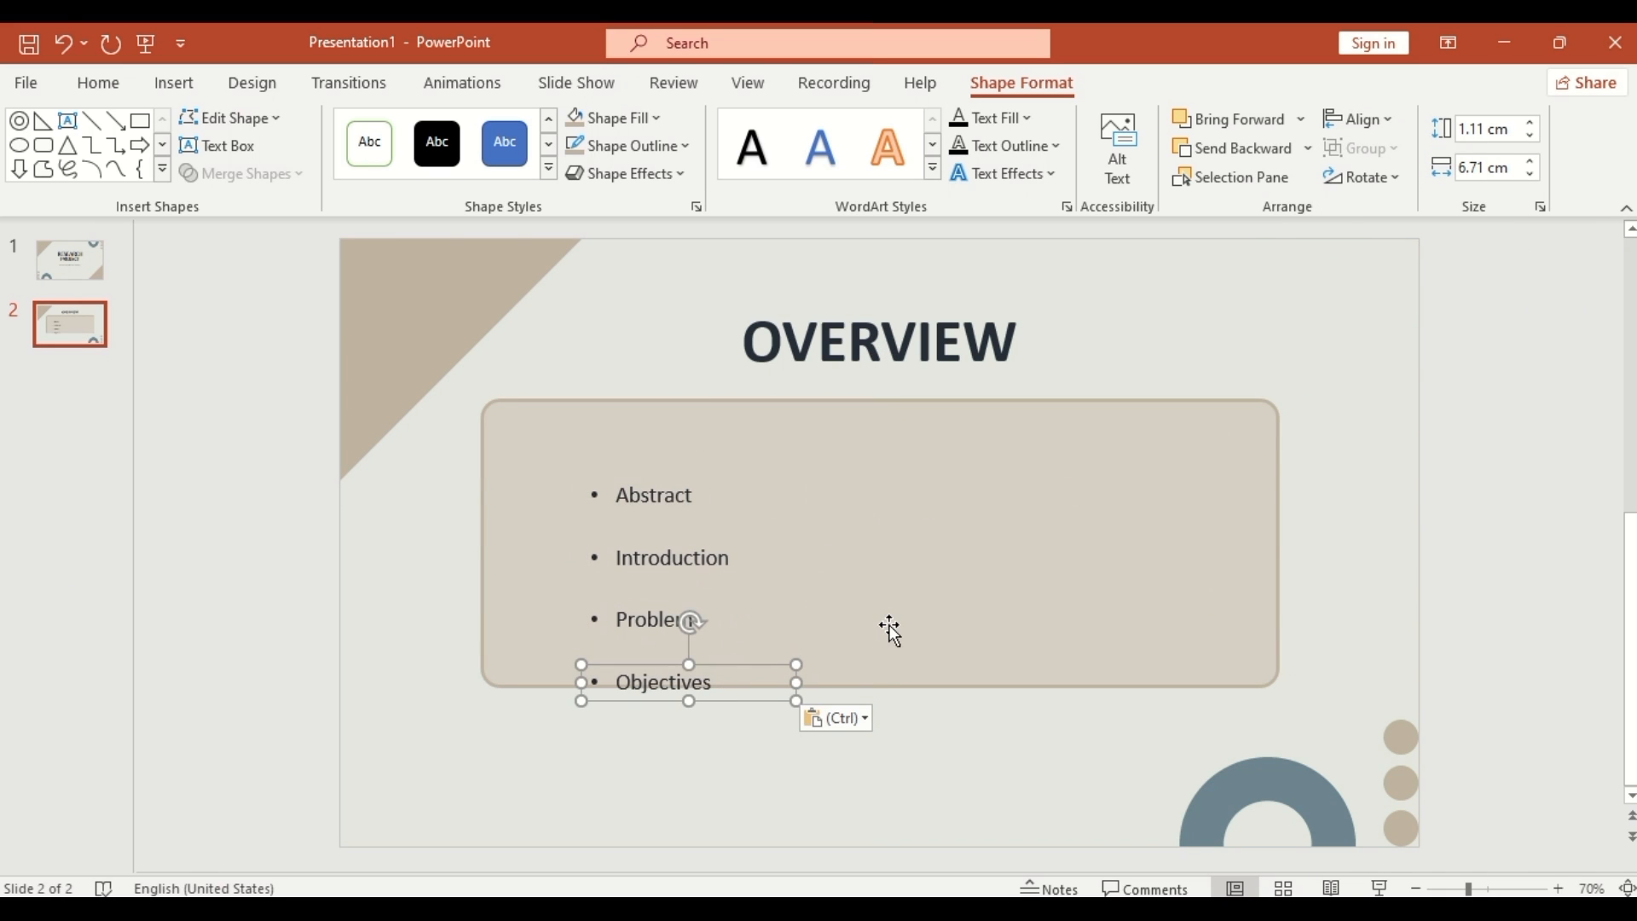
# Lower the rounded rectangle to enclose the bulleted topics, and shift the rectangle and both bullet columns up slightly together
pyautogui.moveTo(888, 627); pyautogui.dragTo(892, 671)
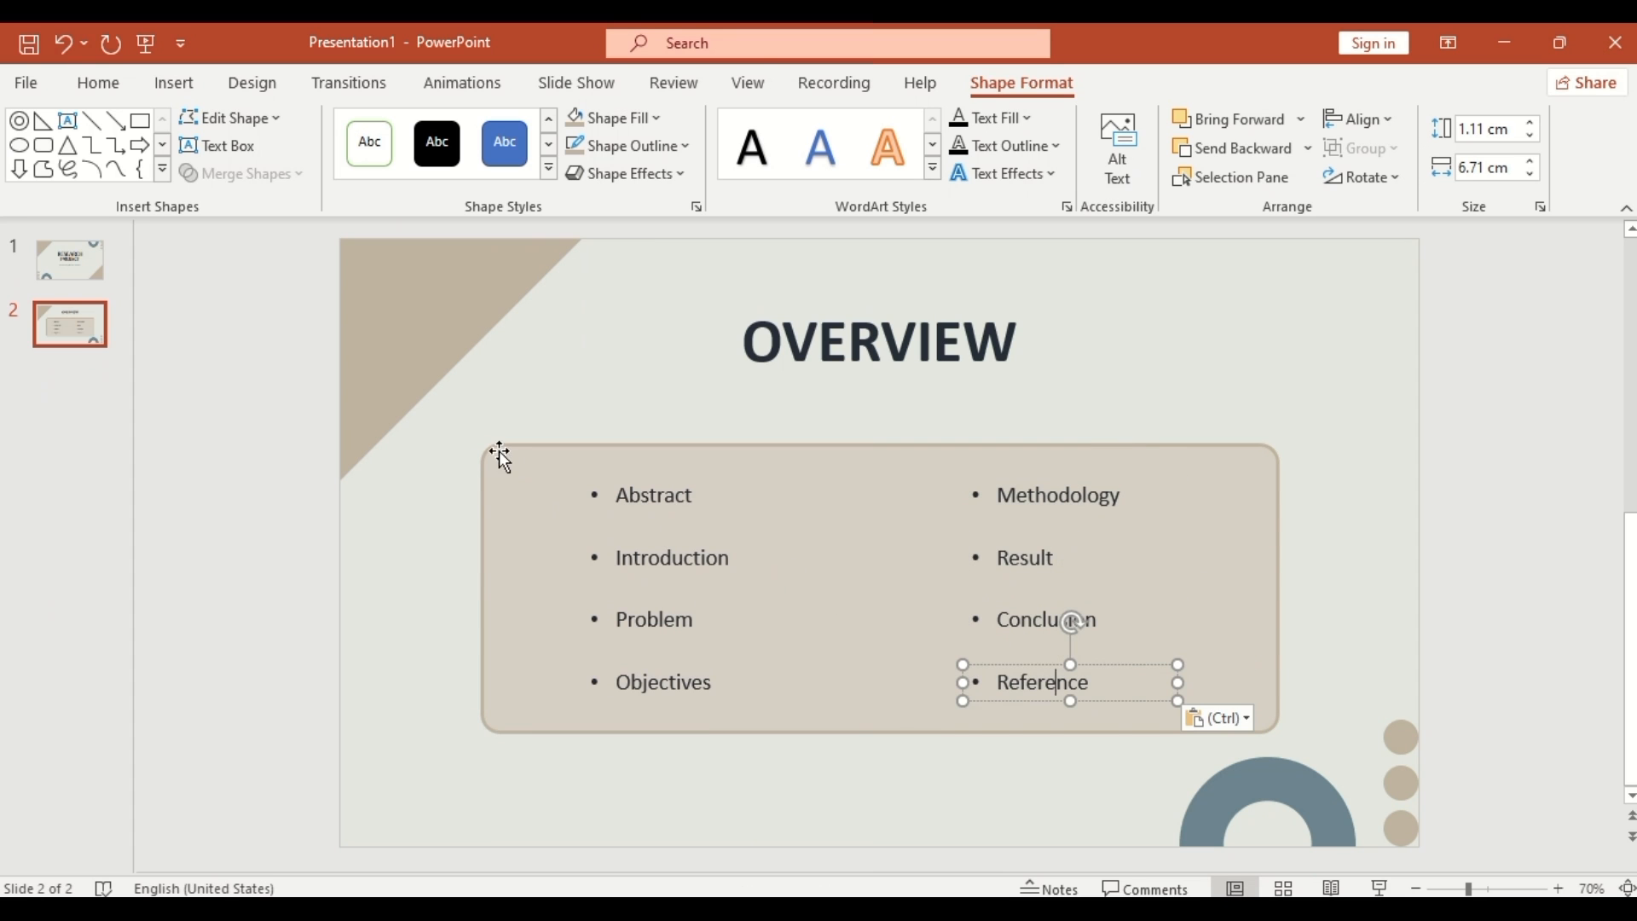
pyautogui.moveTo(446, 420); pyautogui.dragTo(1412, 763)
pyautogui.click(785, 774)
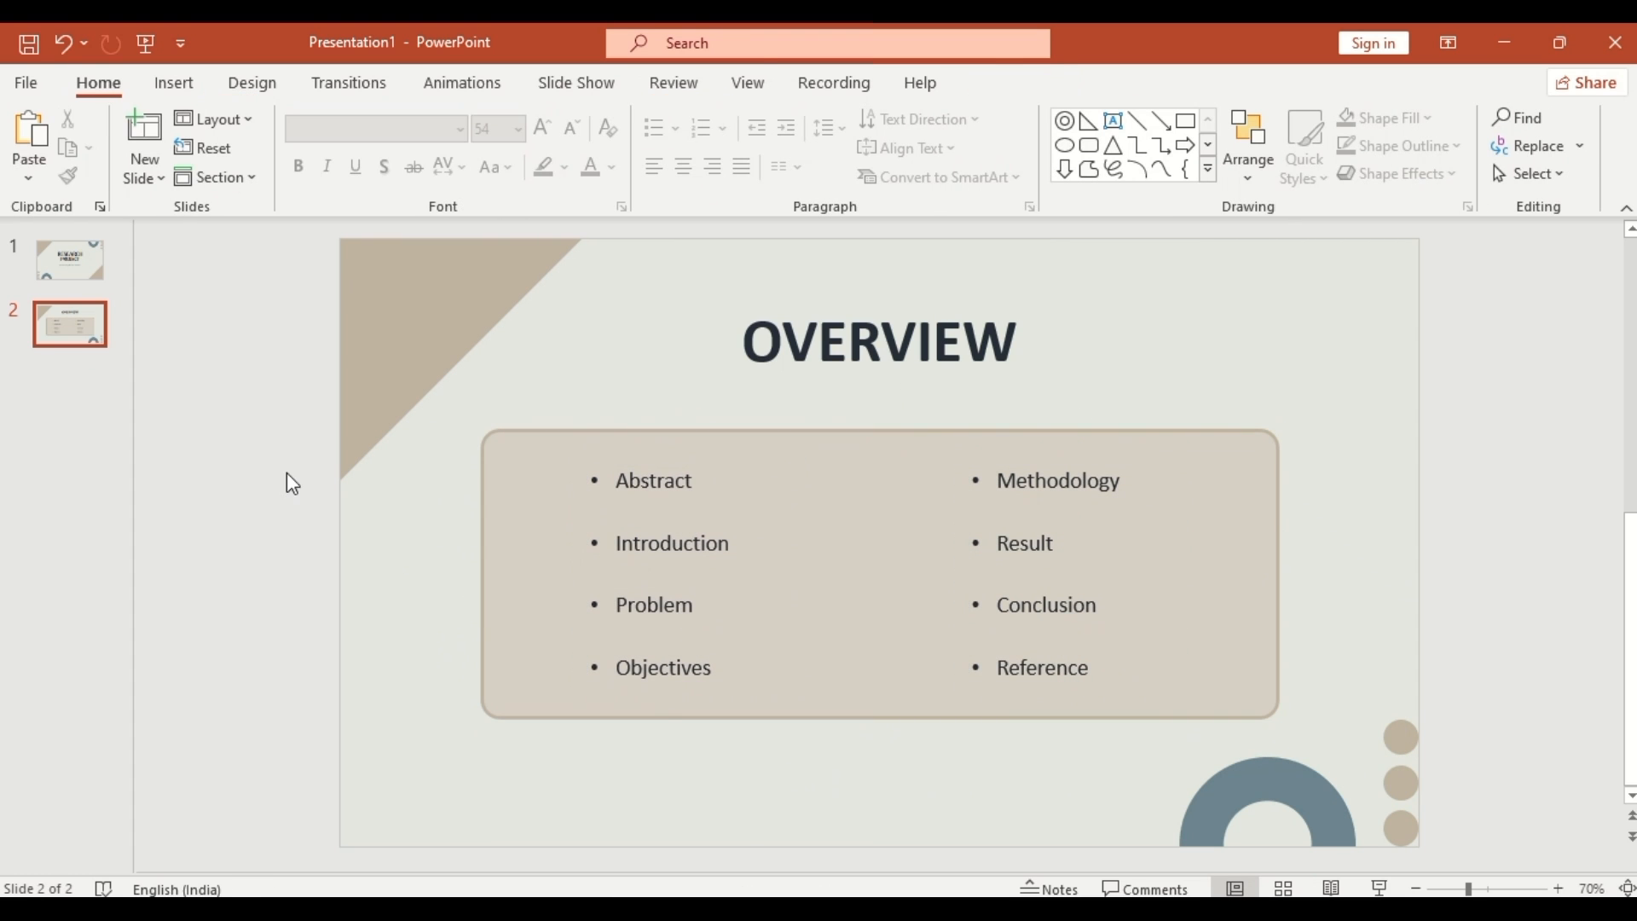
# Duplicate the OVERVIEW slide and select the rounded rectangle and its bulleted text boxes on the copy
pyautogui.rightClick(75, 326)
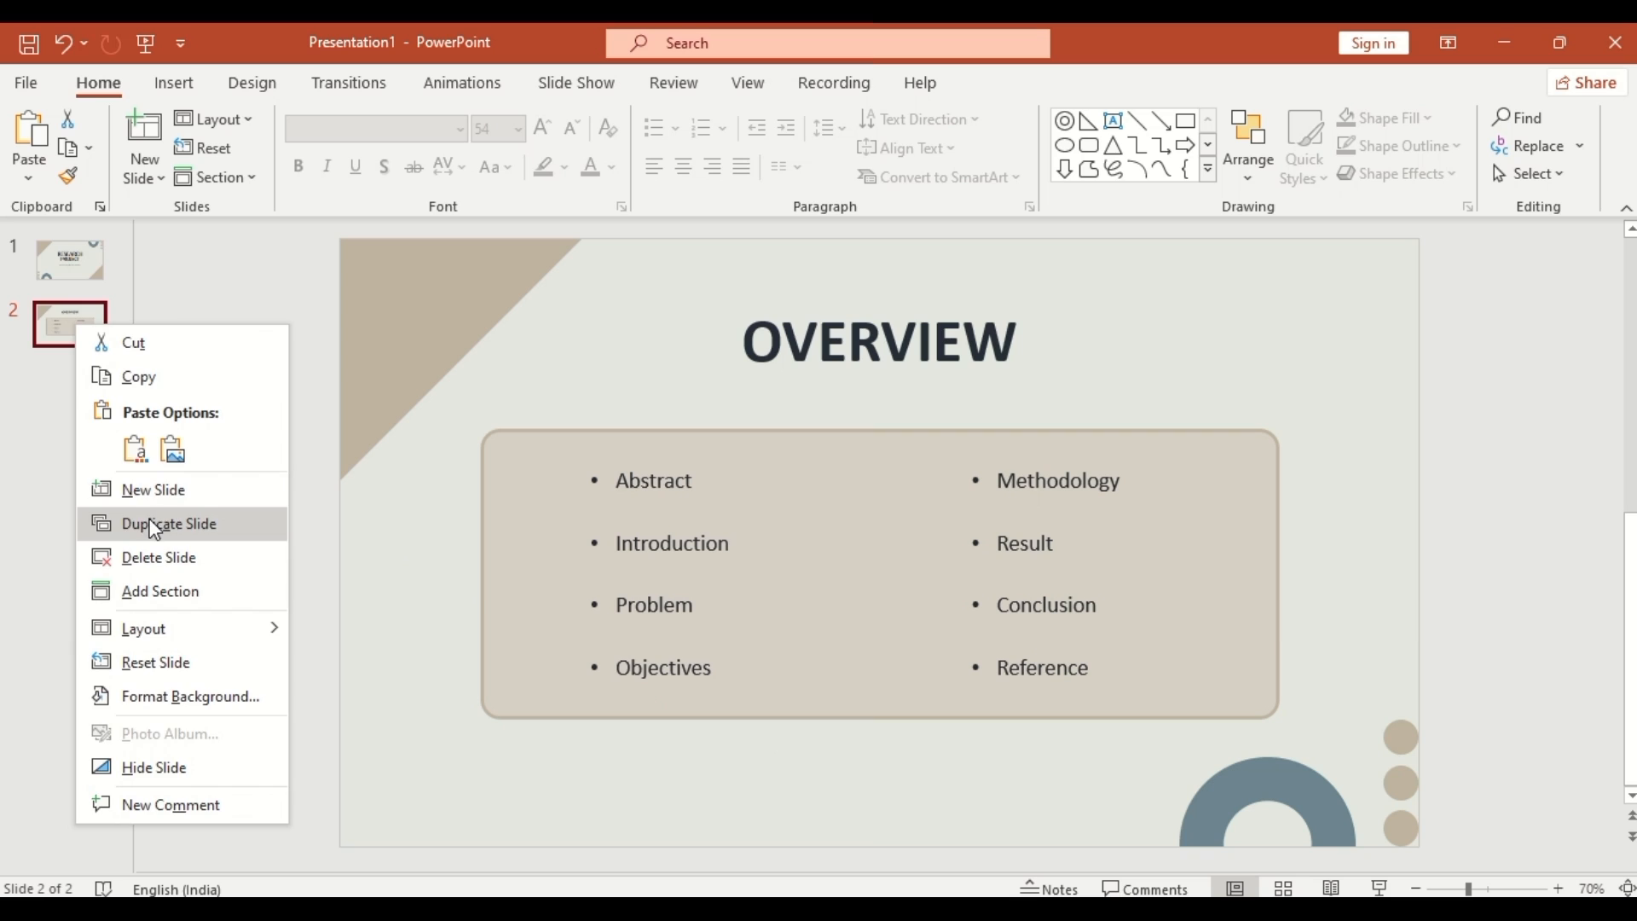
pyautogui.click(154, 527)
pyautogui.click(515, 446)
pyautogui.click(583, 479)
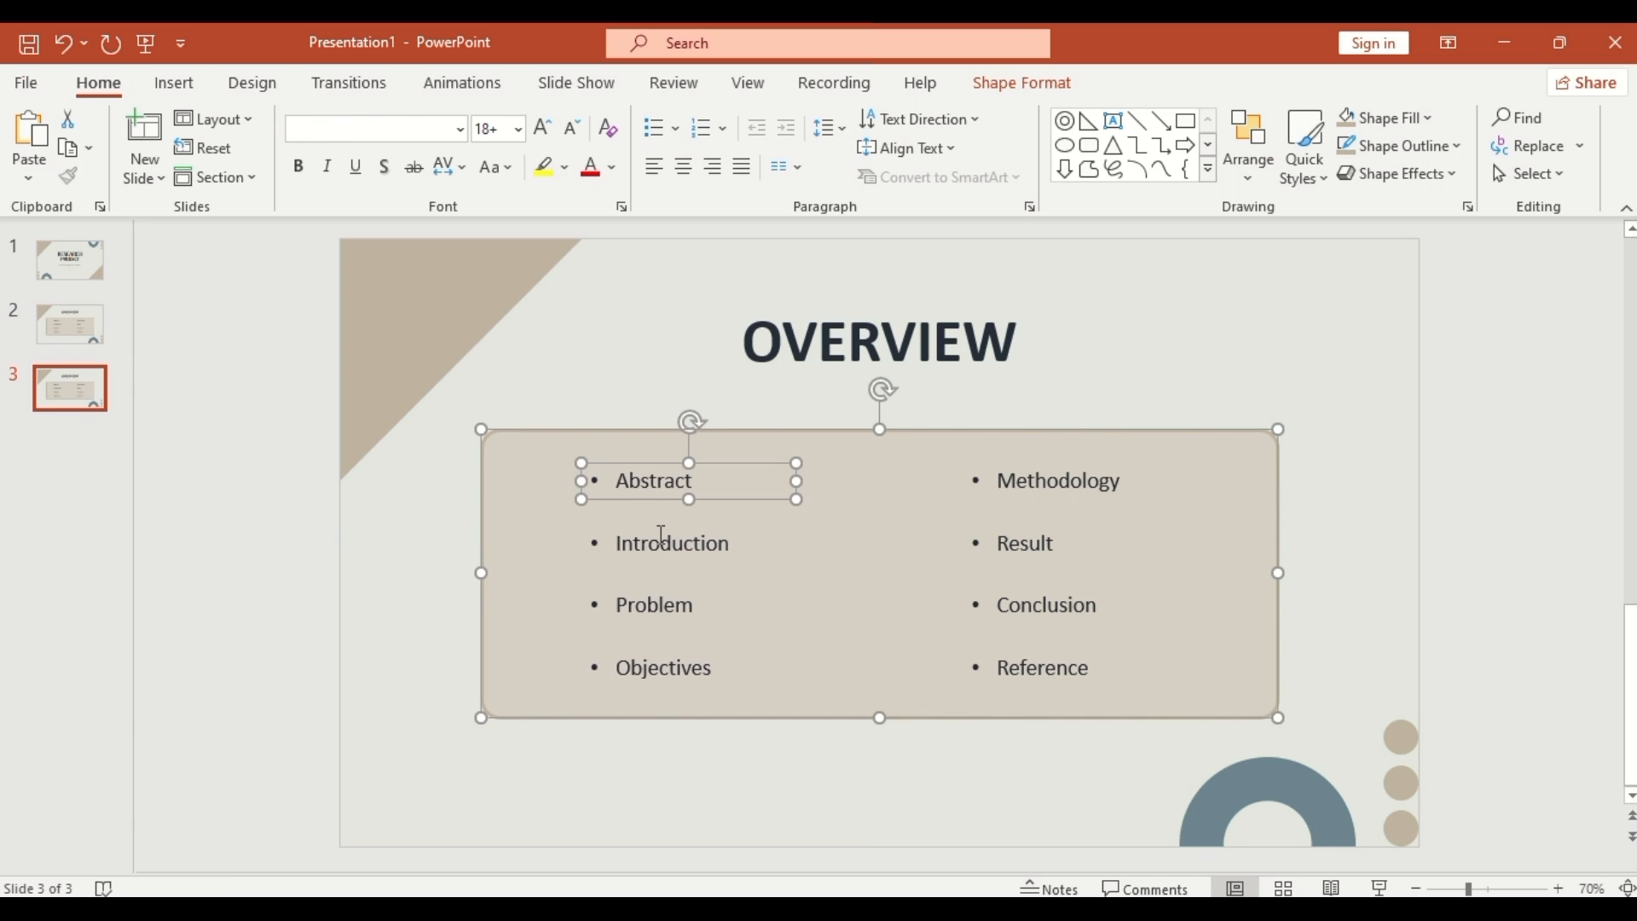
pyautogui.keyDown('shift'); pyautogui.click(665, 543); pyautogui.keyUp('shift')
pyautogui.keyDown('shift'); pyautogui.click(1054, 480); pyautogui.keyUp('shift')
pyautogui.keyDown('shift'); pyautogui.click(1030, 543); pyautogui.keyUp('shift')
pyautogui.keyDown('shift'); pyautogui.click(1061, 606); pyautogui.keyUp('shift')
pyautogui.keyDown('shift'); pyautogui.click(1033, 665); pyautogui.keyUp('shift')
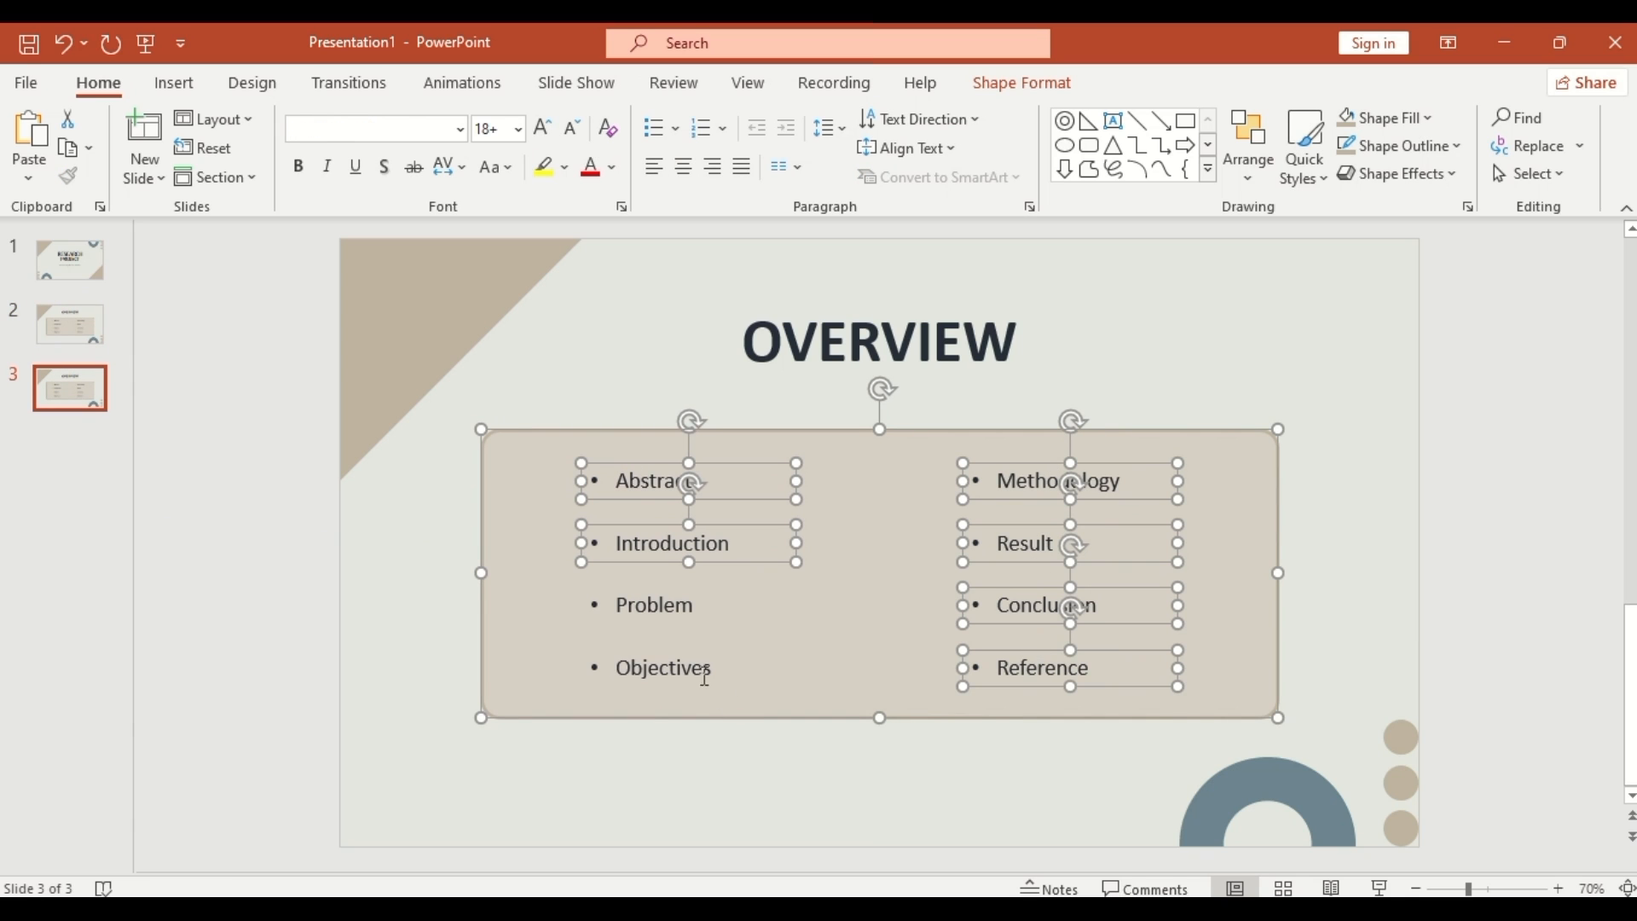